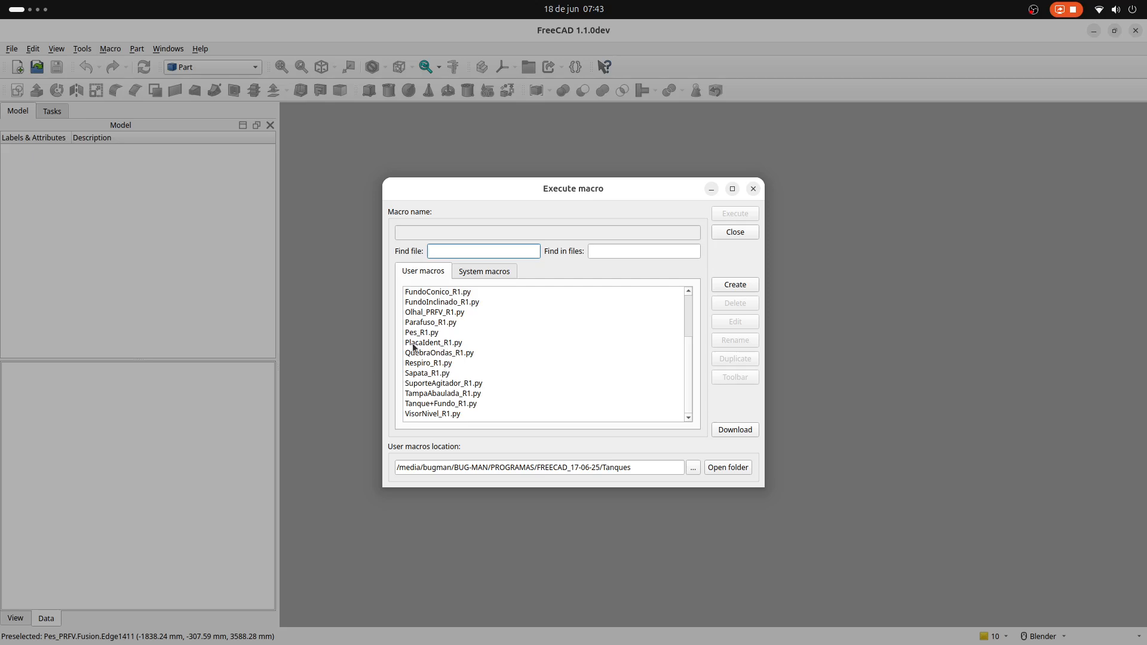
Step: Run the Pes_R1.py macro with its default parameters to create four tank legs (Diam_Pe_pol 10, Elevacao 2000, Diam_TQ 2000), and dismiss the report view
{"action": "left_click", "coordinate": [418, 334]}
{"action": "left_click", "coordinate": [730, 215]}
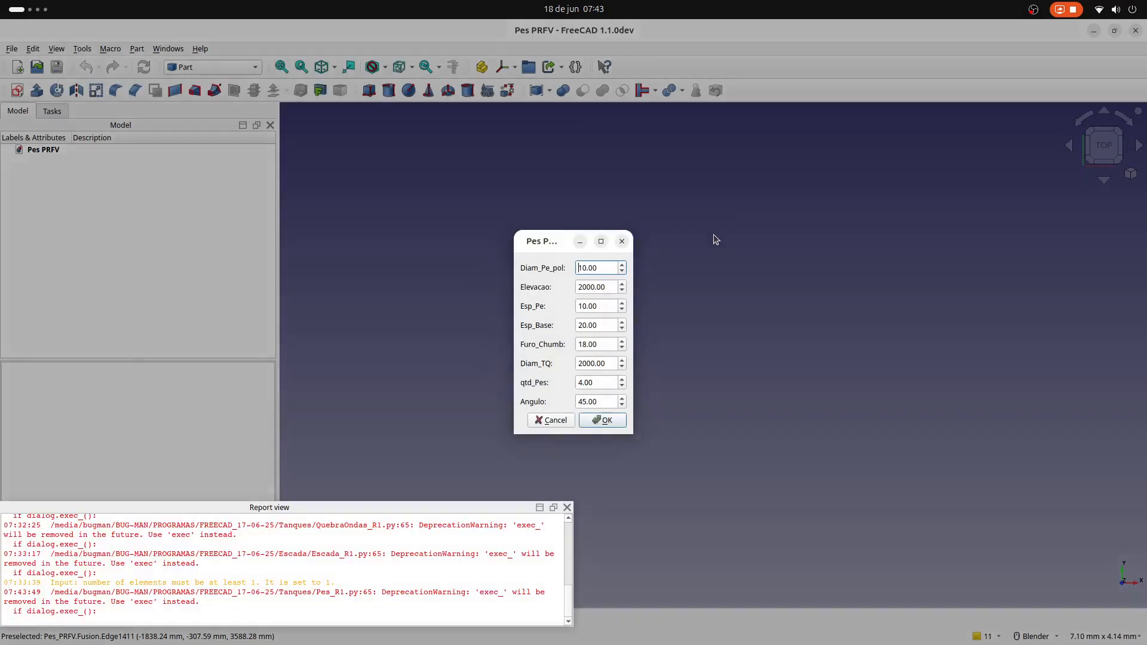
{"action": "left_click", "coordinate": [606, 422]}
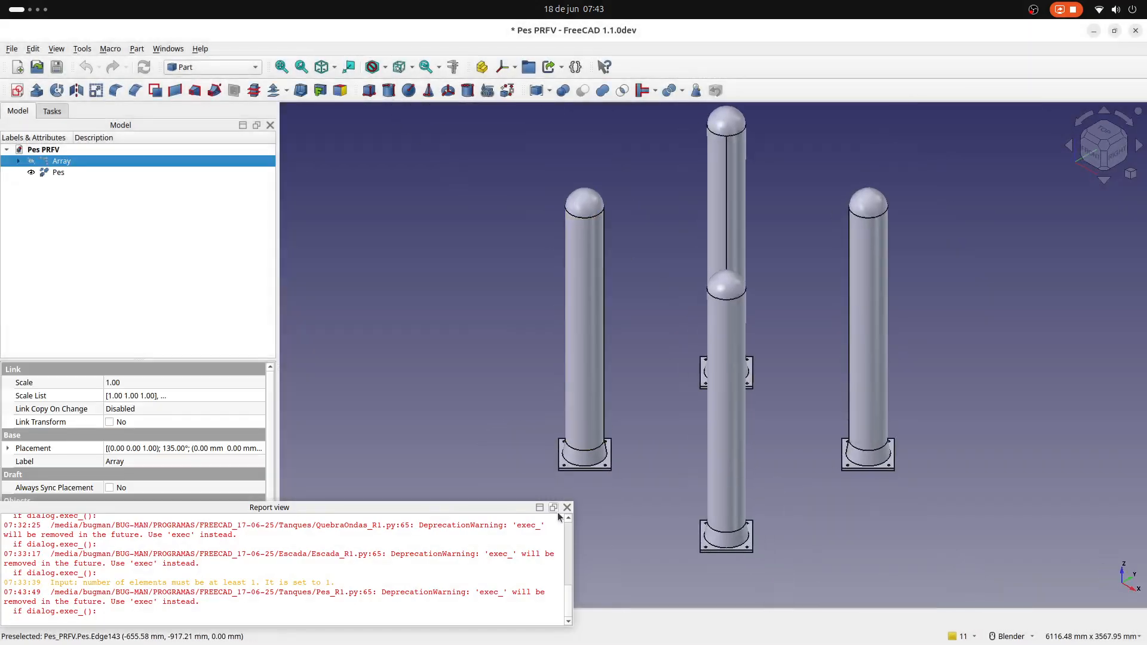
{"action": "left_click", "coordinate": [567, 507]}
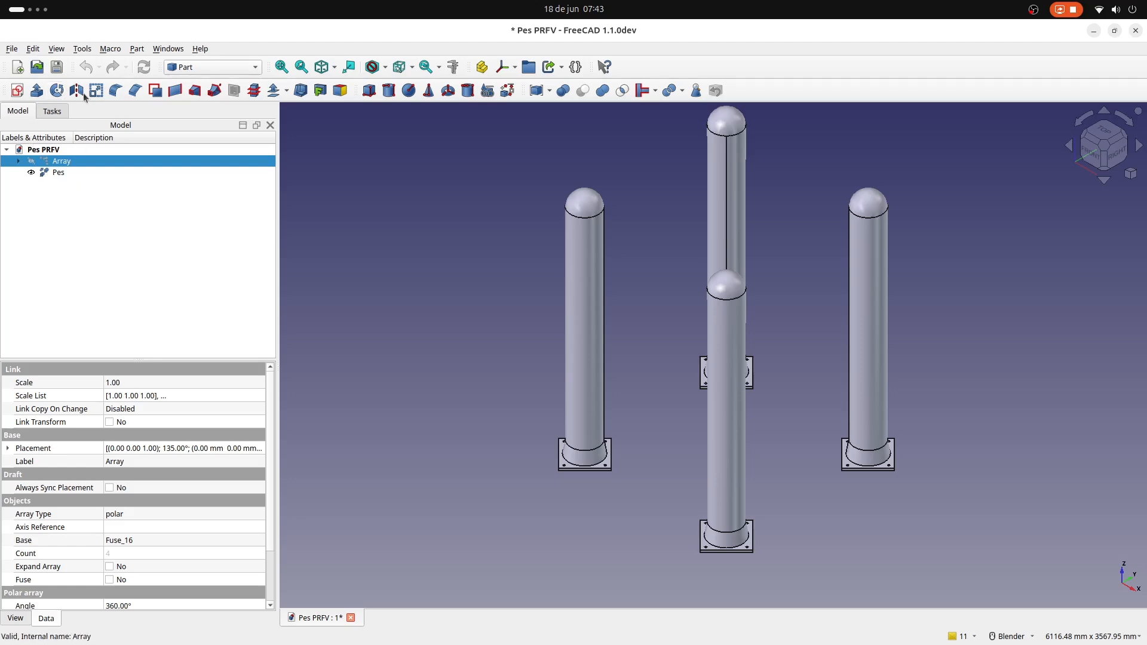
Step: Run the FundoConico_R1.py macro with its defaults (Diam_TQ 2000, Alt_Fundo 950, Elevacao 2000) to create the conical bottom, and dismiss the report view
{"action": "left_click", "coordinate": [110, 49]}
{"action": "left_click", "coordinate": [129, 77]}
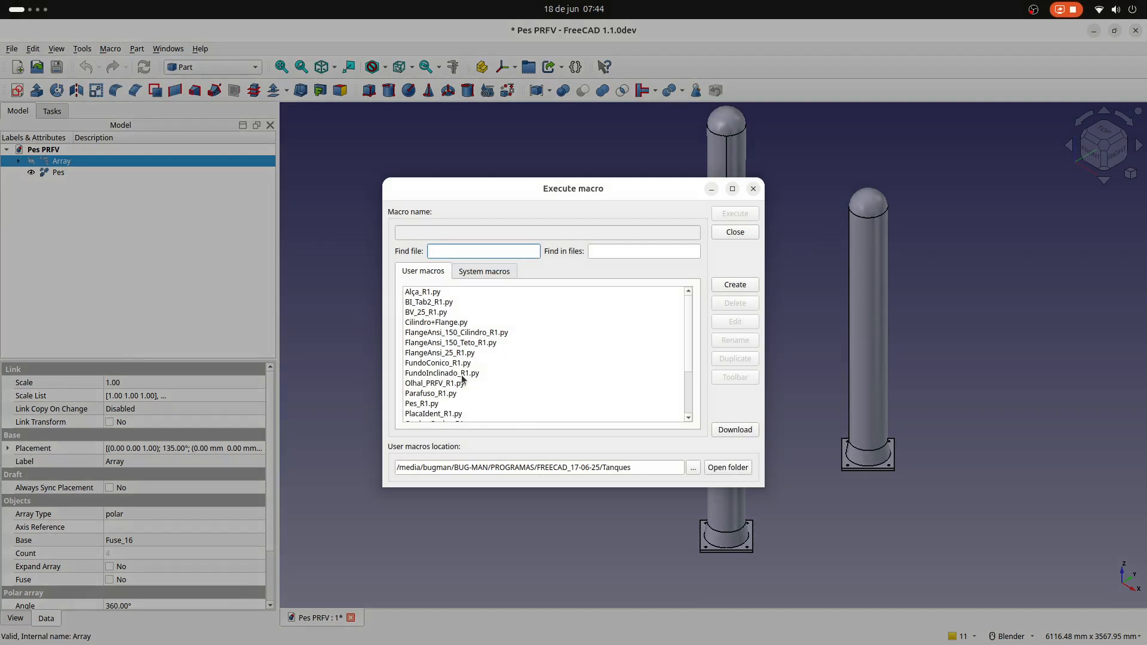
{"action": "scroll", "coordinate": [467, 388], "scroll_direction": "down", "scroll_amount": 3}
{"action": "scroll", "coordinate": [462, 379], "scroll_direction": "up", "scroll_amount": 1}
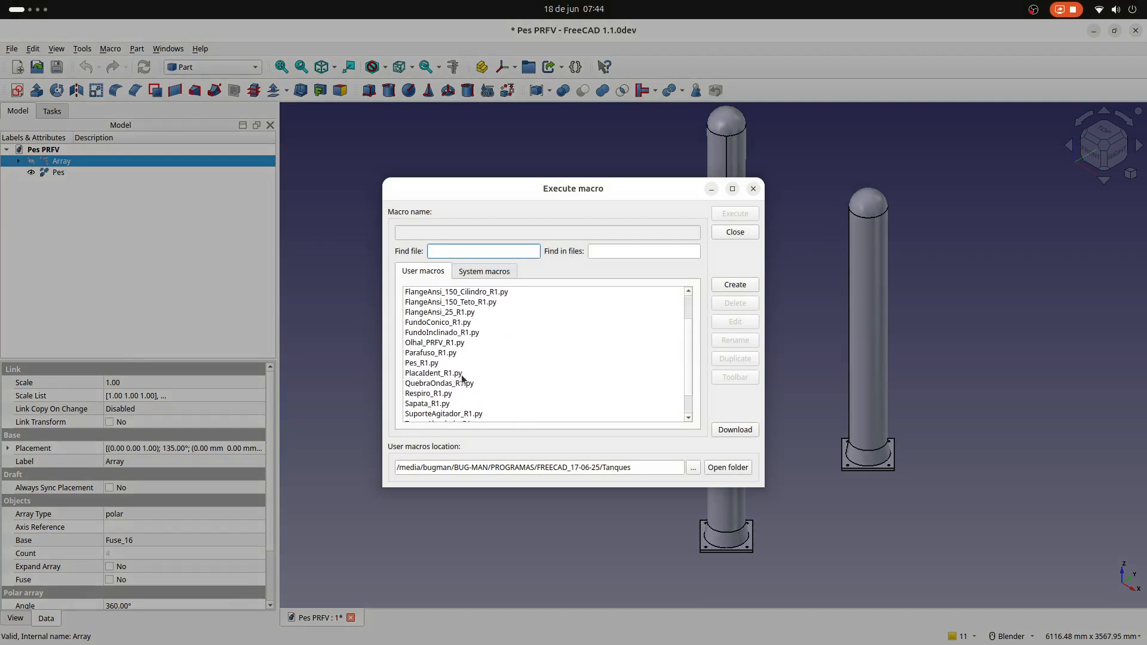
{"action": "left_click", "coordinate": [443, 323]}
{"action": "left_click", "coordinate": [742, 217]}
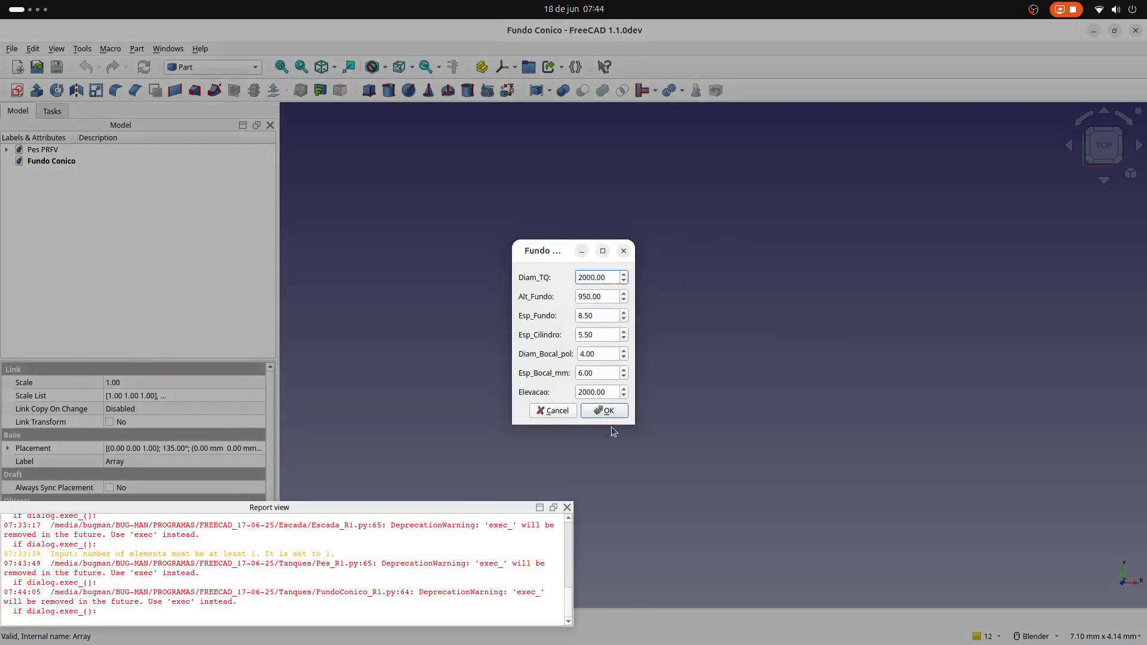
{"action": "left_click", "coordinate": [610, 412]}
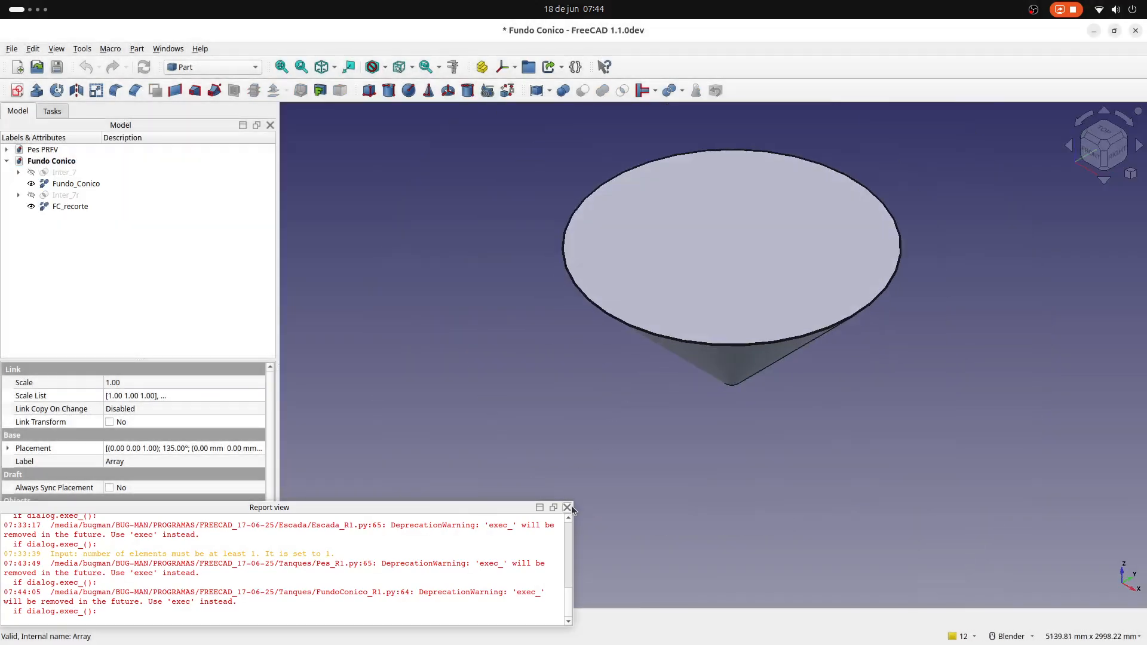
{"action": "left_click", "coordinate": [566, 507]}
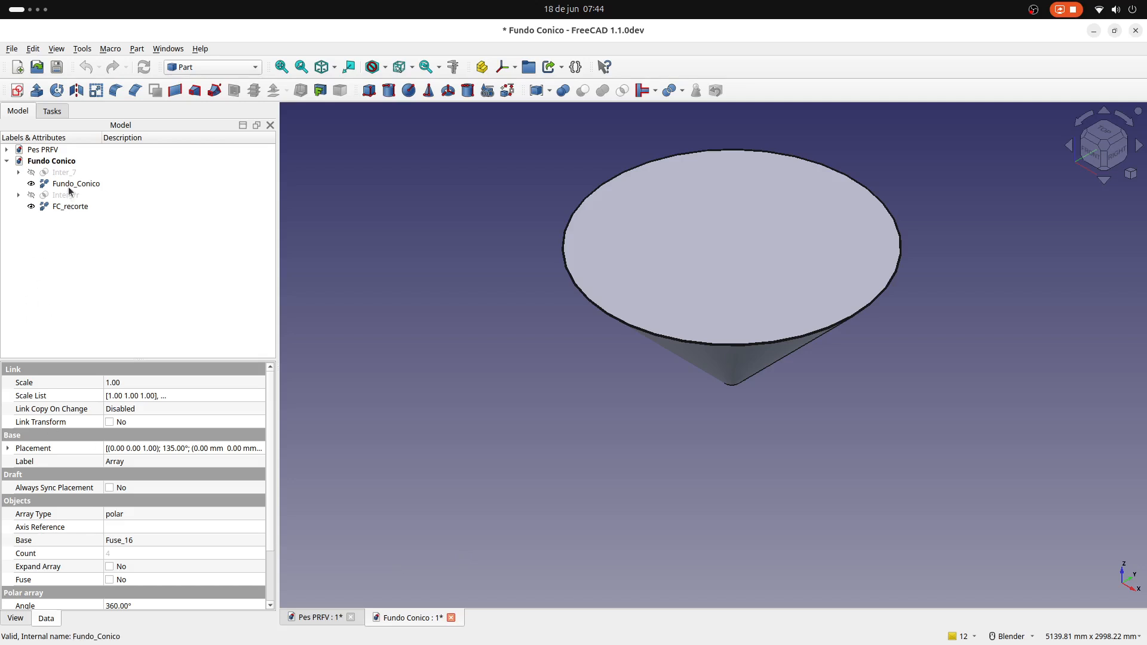
Step: Move Fundo_Conico and FC_recorte into the Pes PRFV document and close the Fundo Conico document without saving
{"action": "left_click_drag", "start_coordinate": [70, 189], "coordinate": [67, 155]}
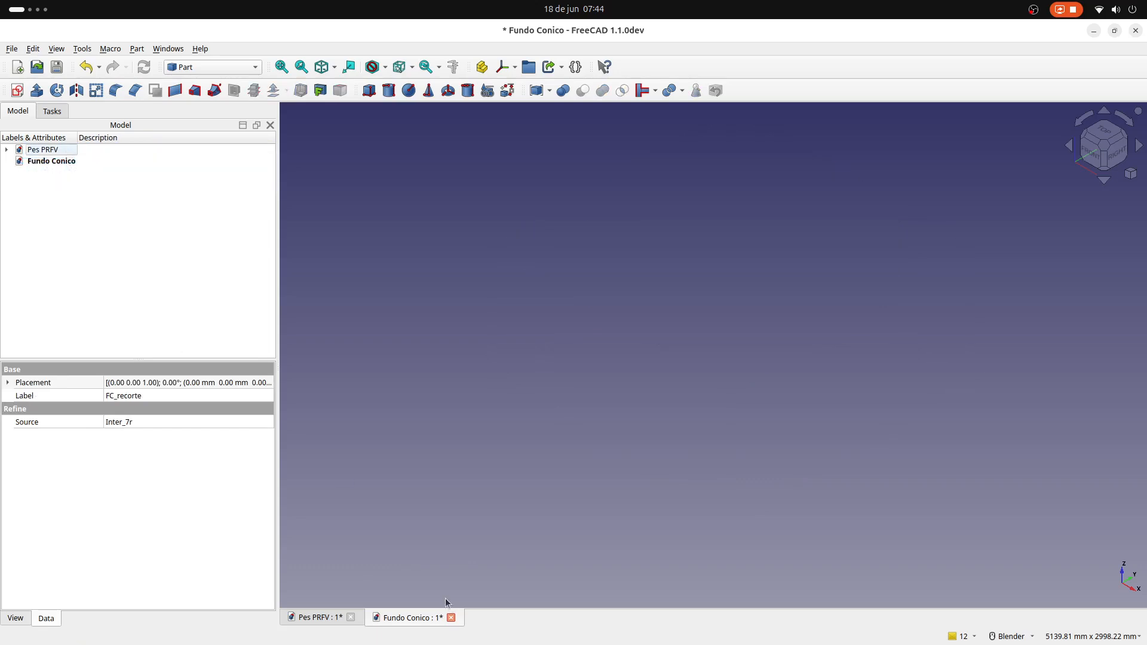
{"action": "left_click", "coordinate": [450, 618]}
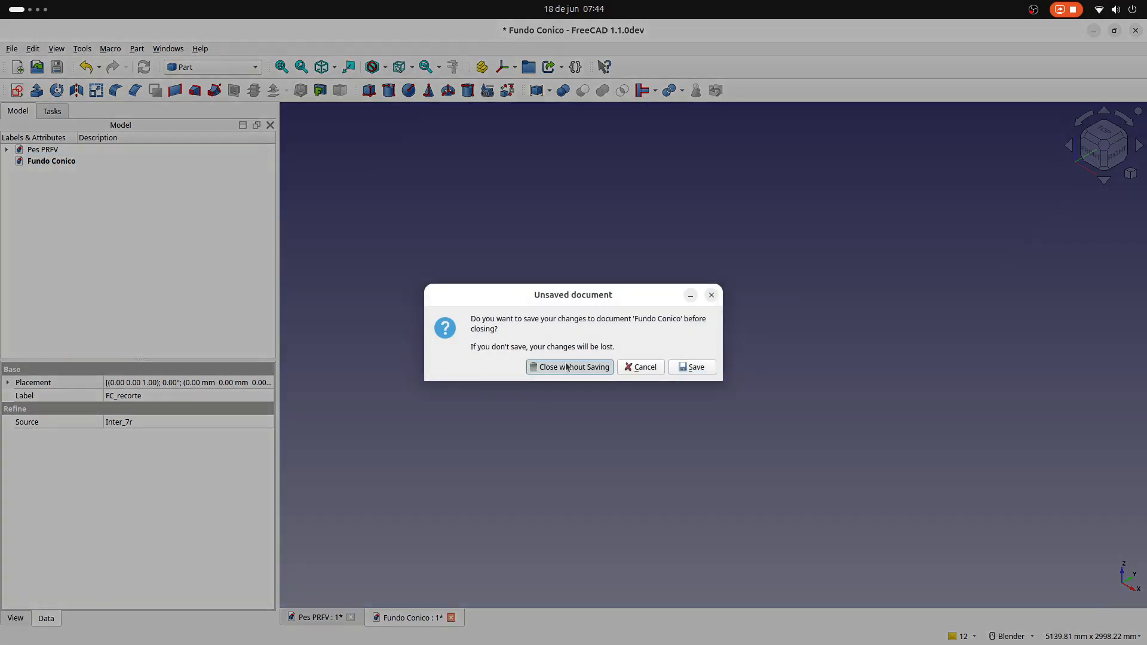
{"action": "left_click", "coordinate": [565, 360]}
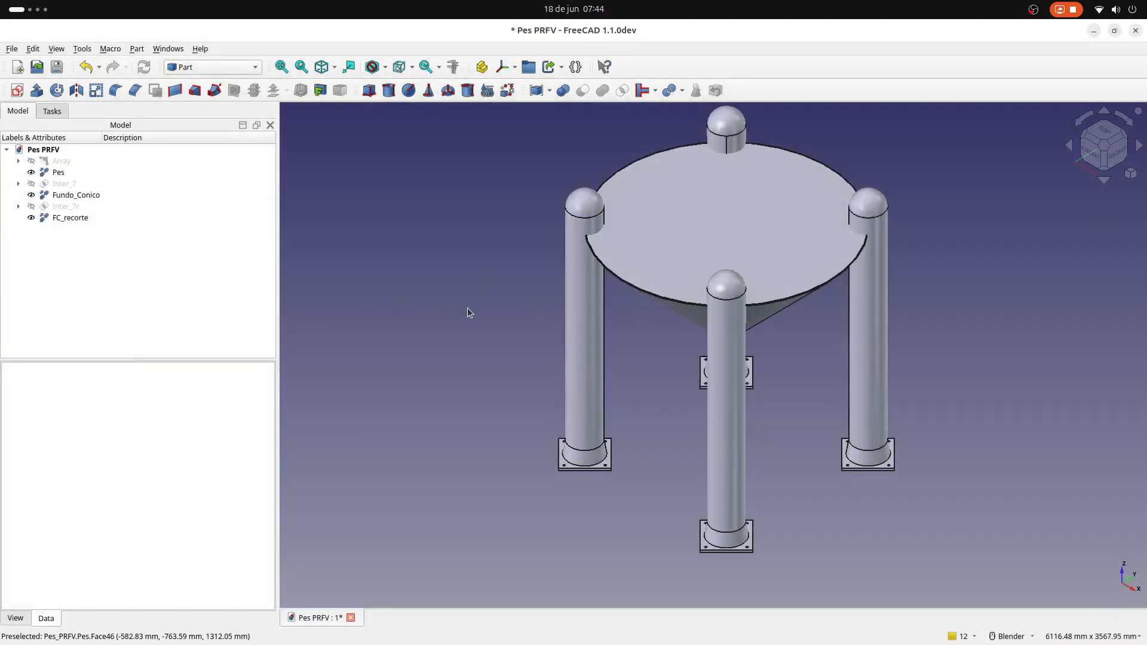
Step: Run the Cilindro+Flange.py macro with its defaults (Diam_TQ 2000, Alt_Cilindro 2000, Elevacao 2000) to create the flanged cylinder, and dismiss the report view
{"action": "middle_click_drag", "start_coordinate": [467, 307], "coordinate": [510, 283]}
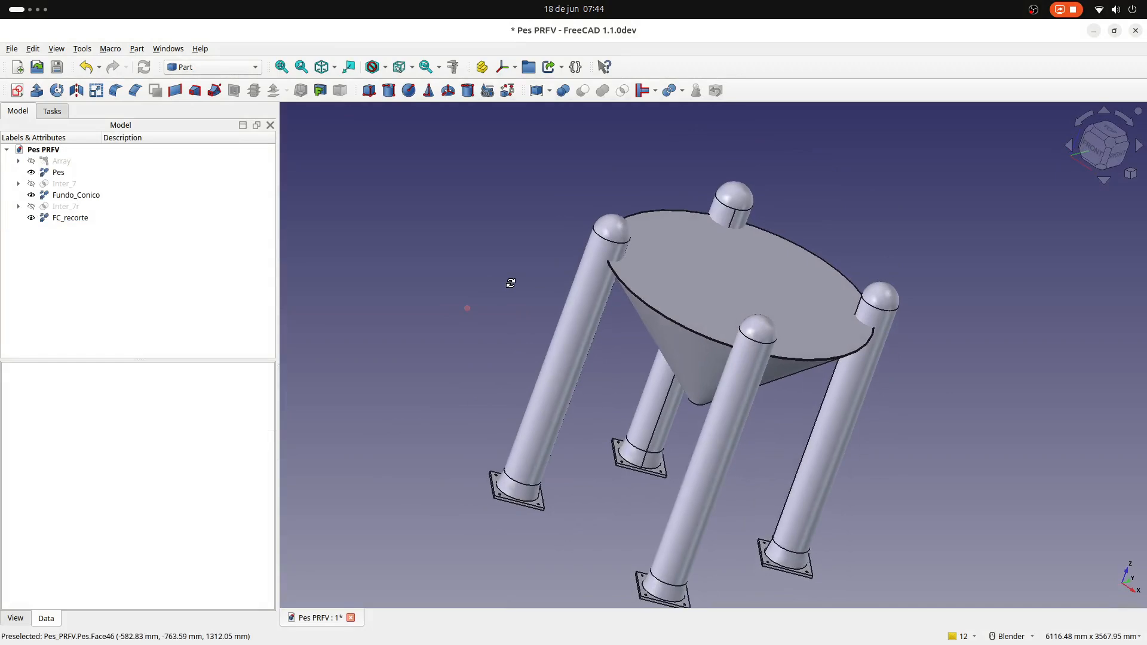
{"action": "key", "text": "0"}
{"action": "left_click", "coordinate": [110, 48]}
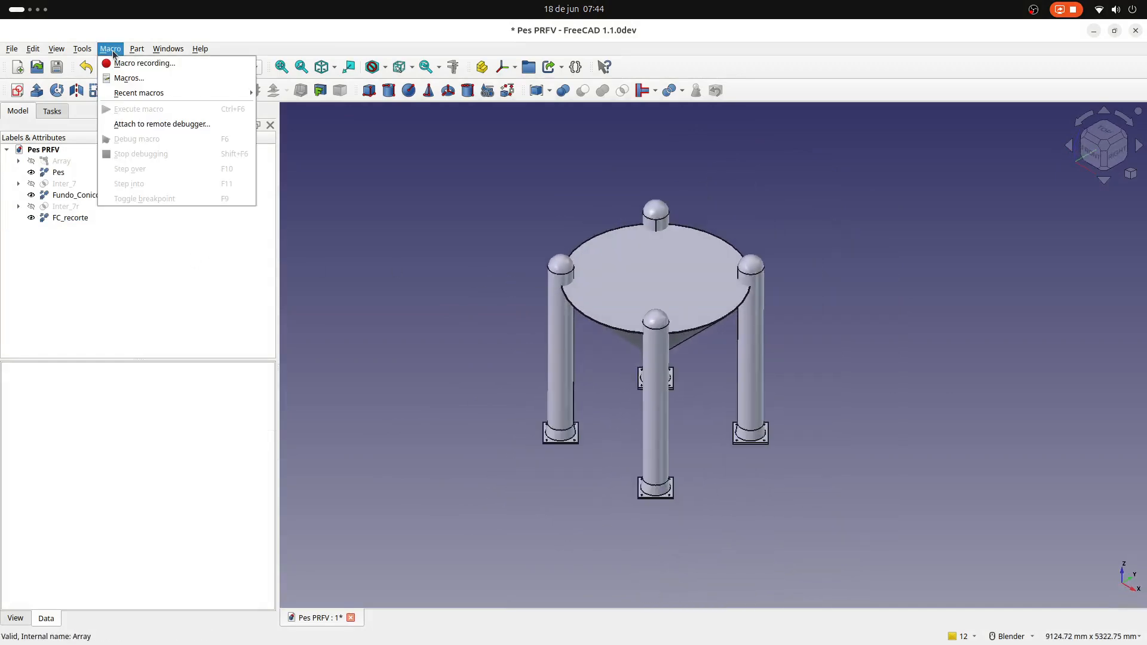
{"action": "left_click", "coordinate": [129, 78]}
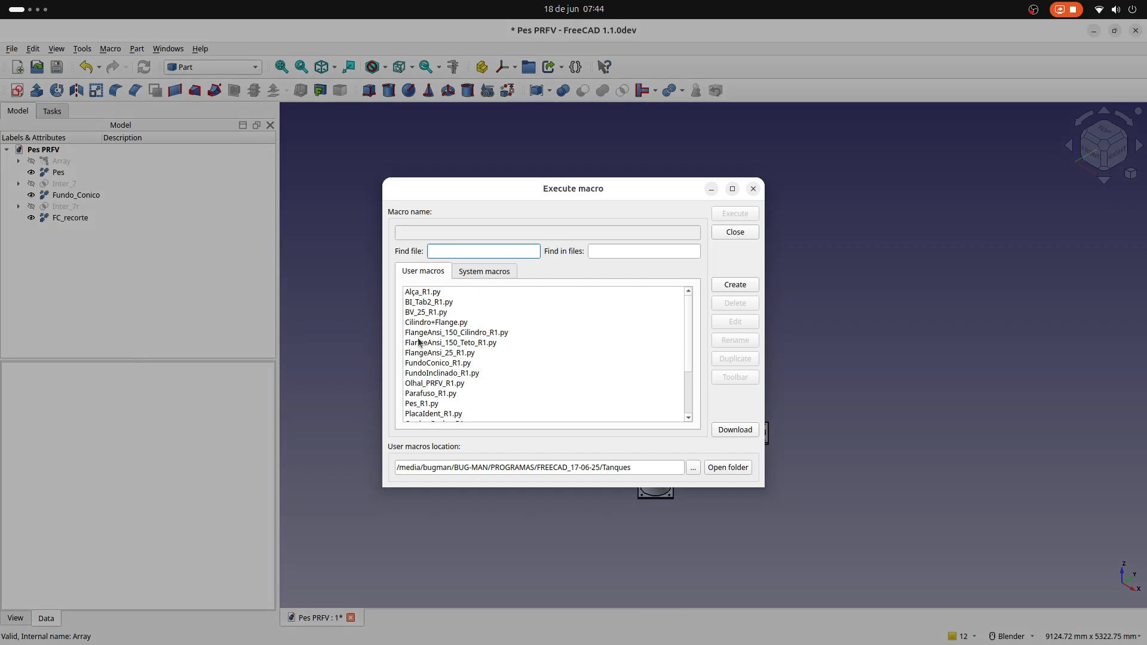
{"action": "left_click", "coordinate": [457, 324]}
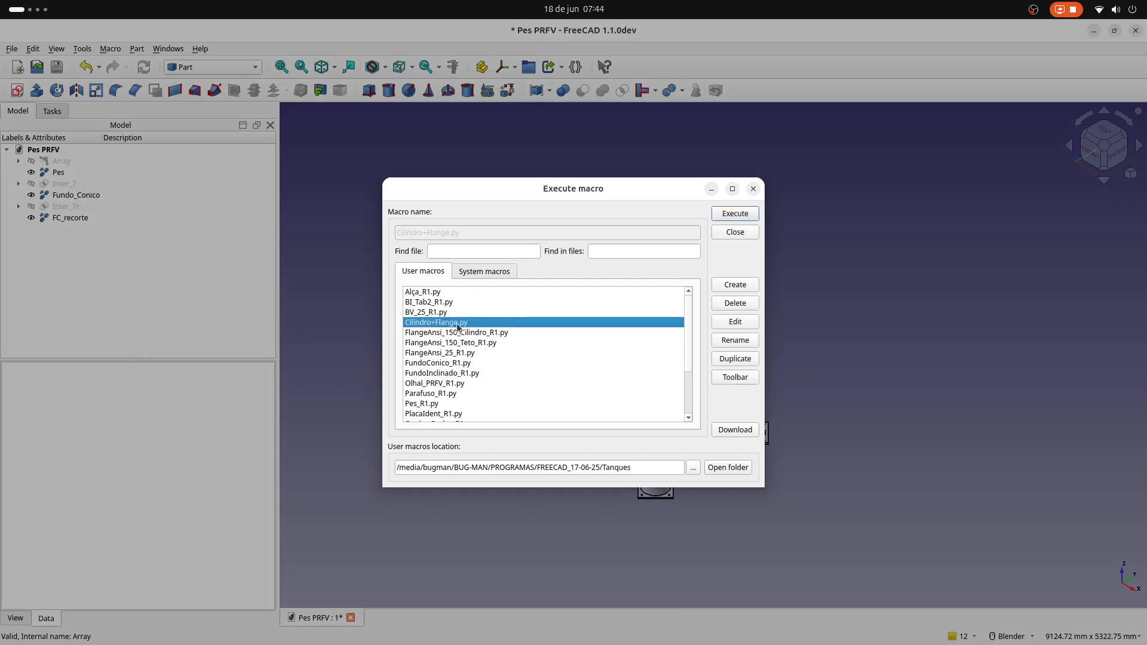
{"action": "left_click", "coordinate": [737, 215]}
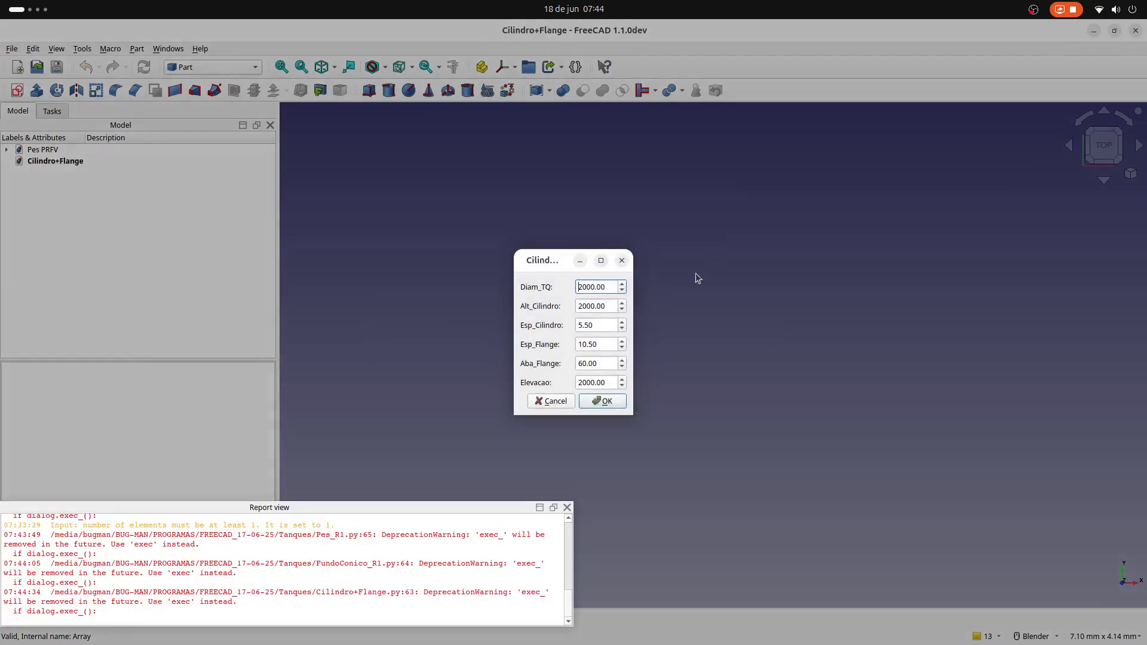
{"action": "left_click", "coordinate": [606, 401]}
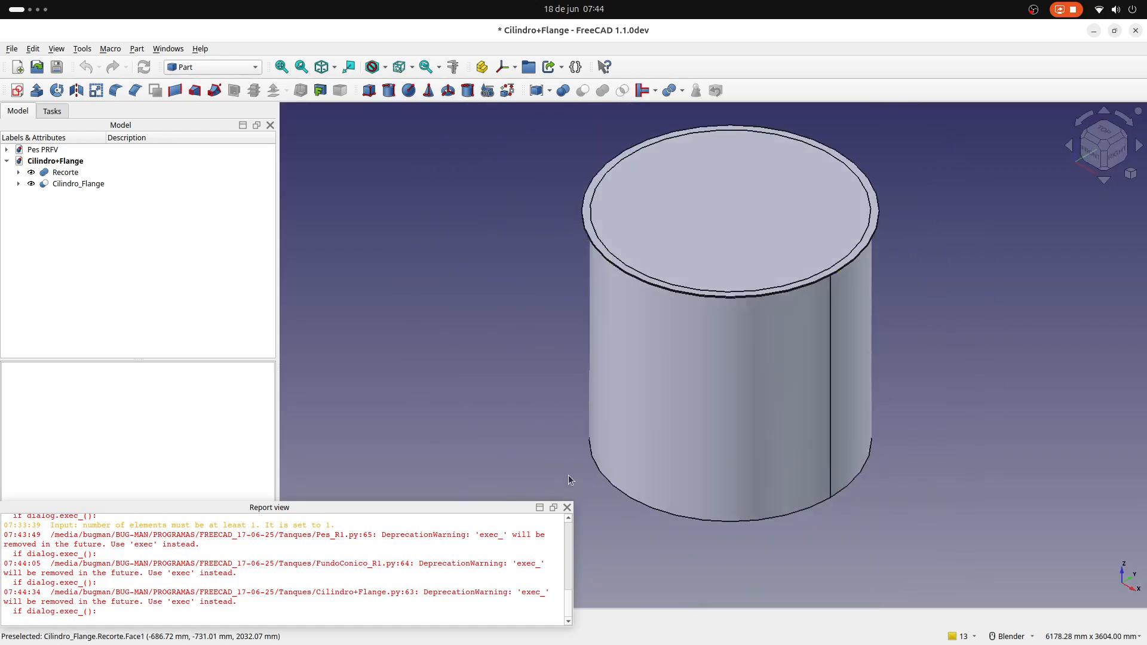
{"action": "left_click", "coordinate": [567, 508]}
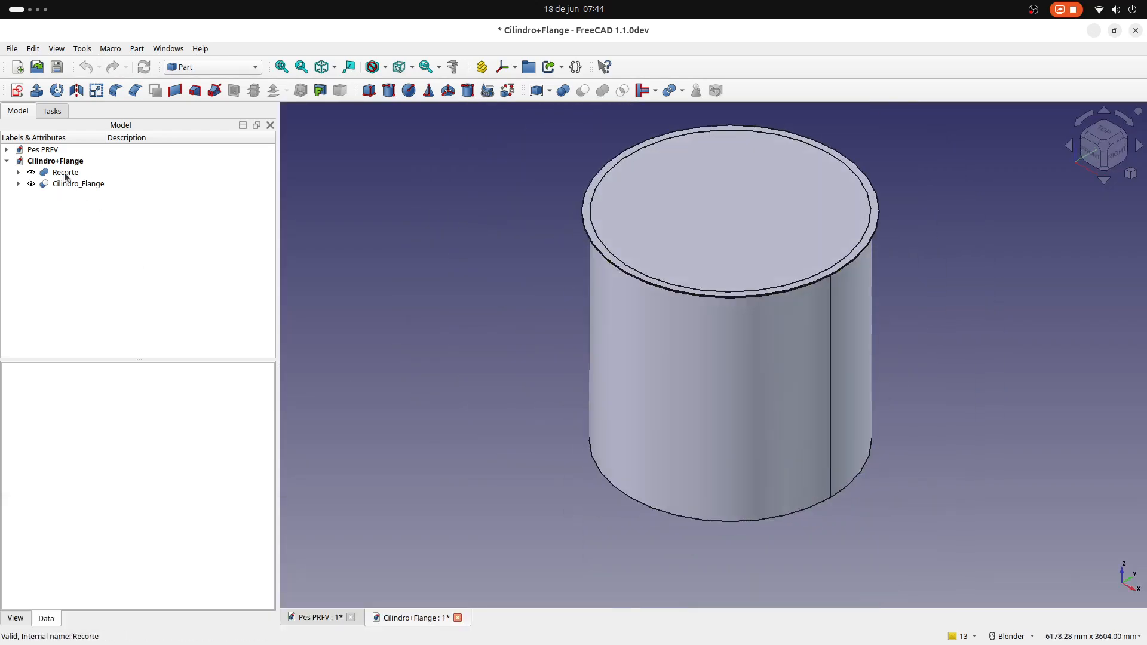
Step: Move Recorte and Cilindro_Flange into the Pes PRFV document and close the Cilindro+Flange document without saving
{"action": "left_click_drag", "start_coordinate": [63, 172], "coordinate": [69, 155]}
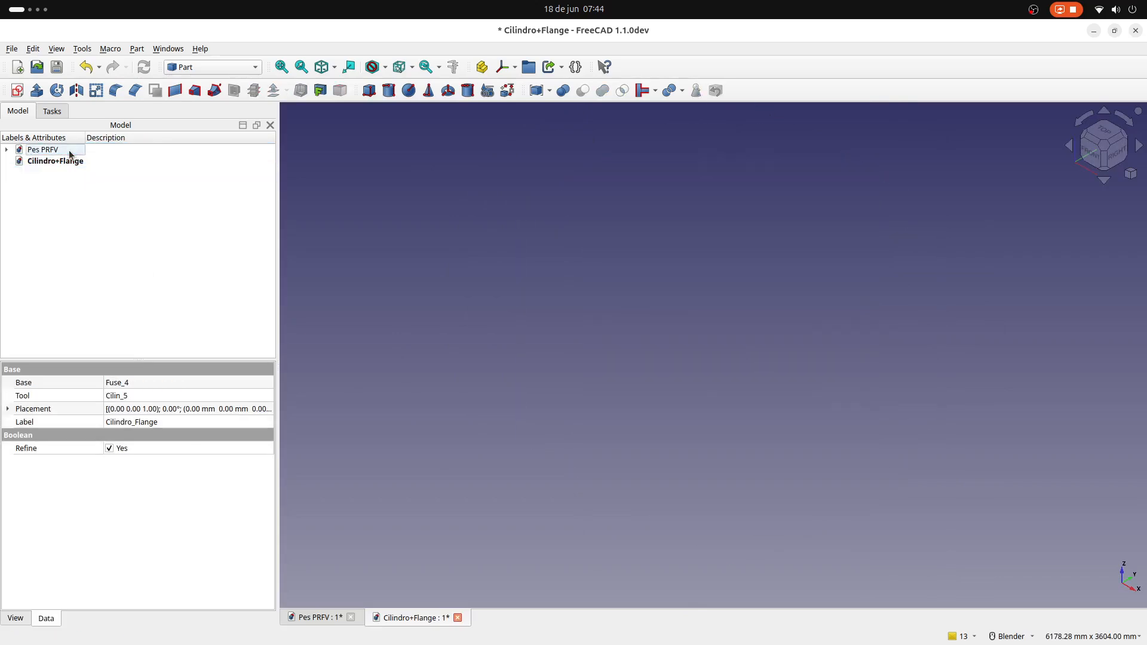
{"action": "left_click", "coordinate": [457, 618]}
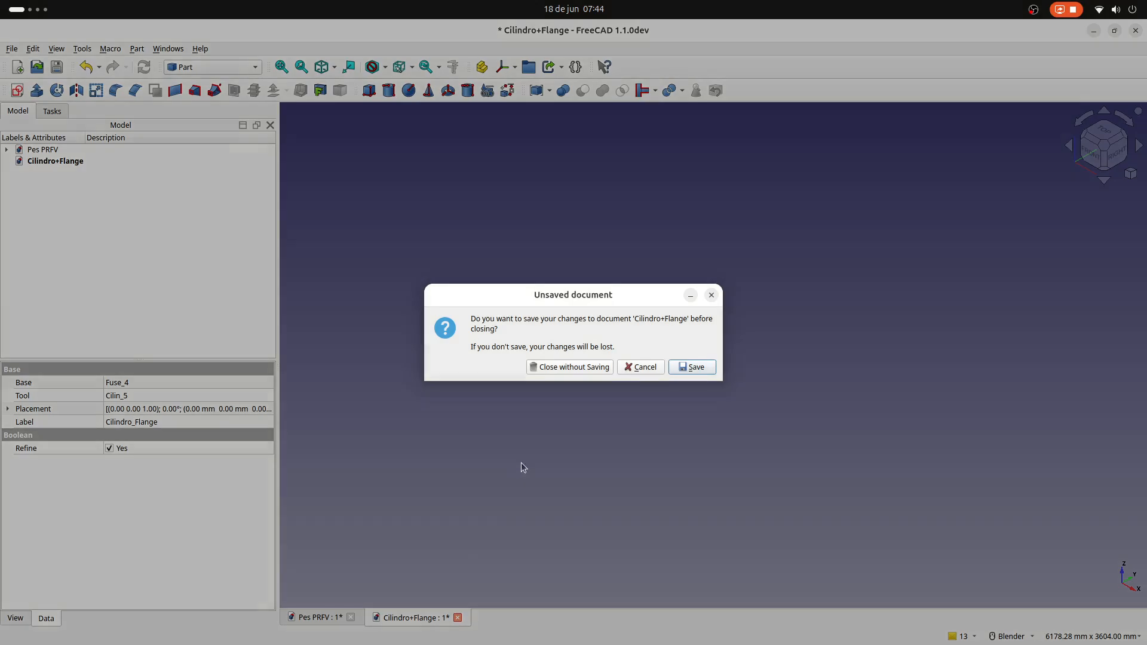
{"action": "left_click", "coordinate": [564, 366]}
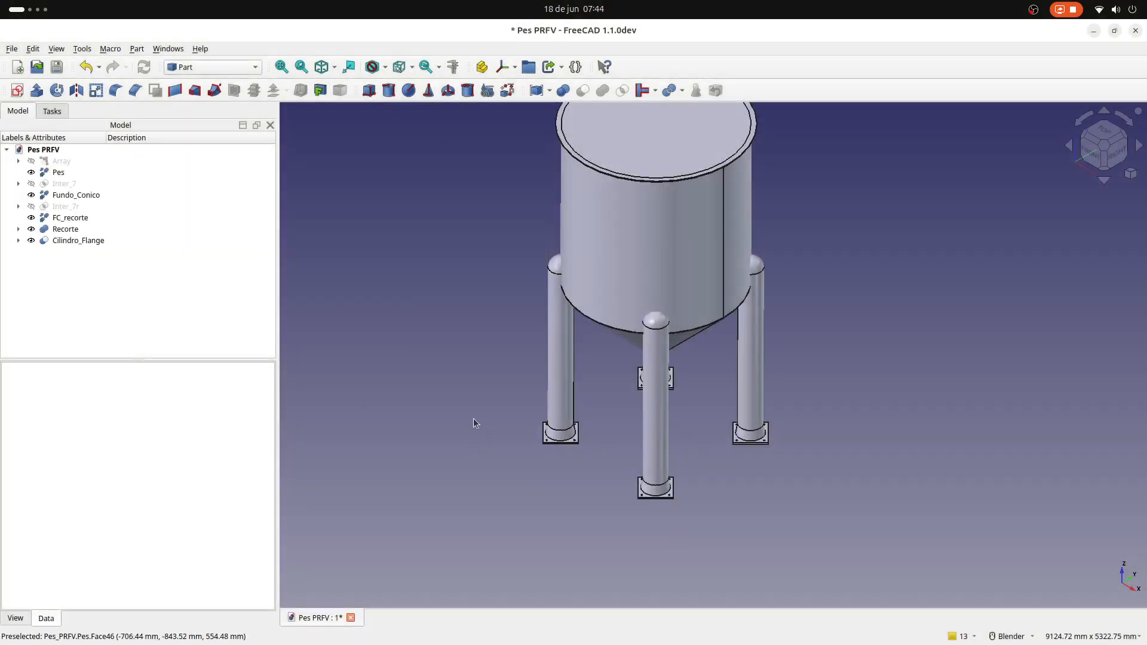
Step: Hide the Fundo_Conico and Cilindro_Flange objects in the Pes PRFV document
{"action": "scroll", "coordinate": [719, 405], "scroll_direction": "down", "scroll_amount": 2}
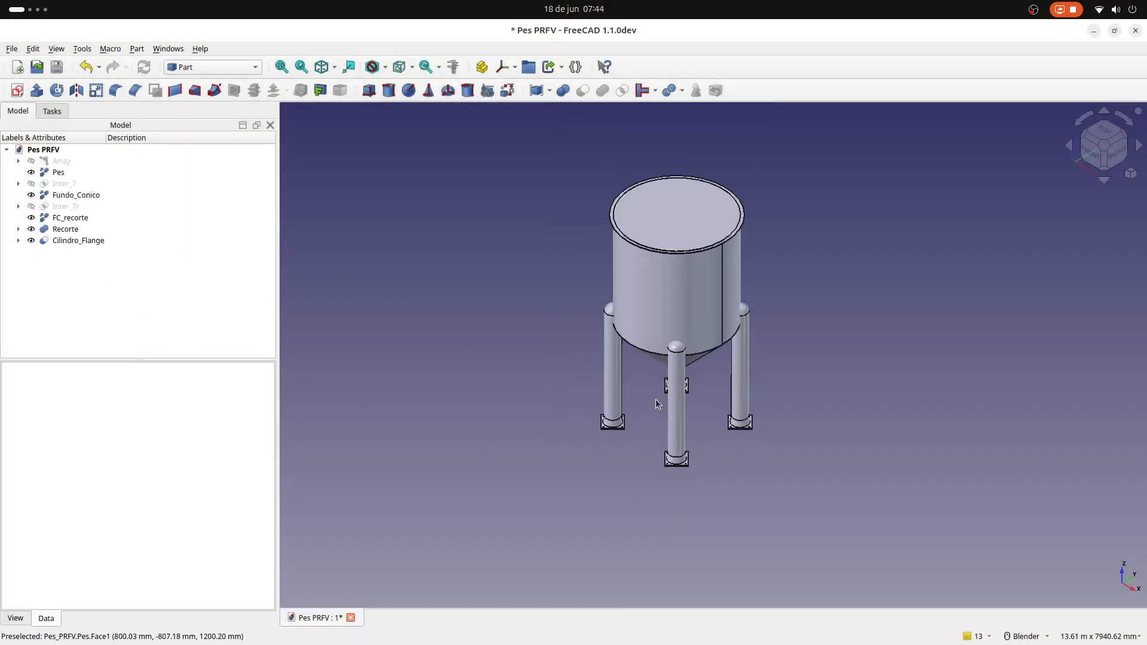
{"action": "middle_click_drag", "start_coordinate": [656, 400], "coordinate": [693, 388]}
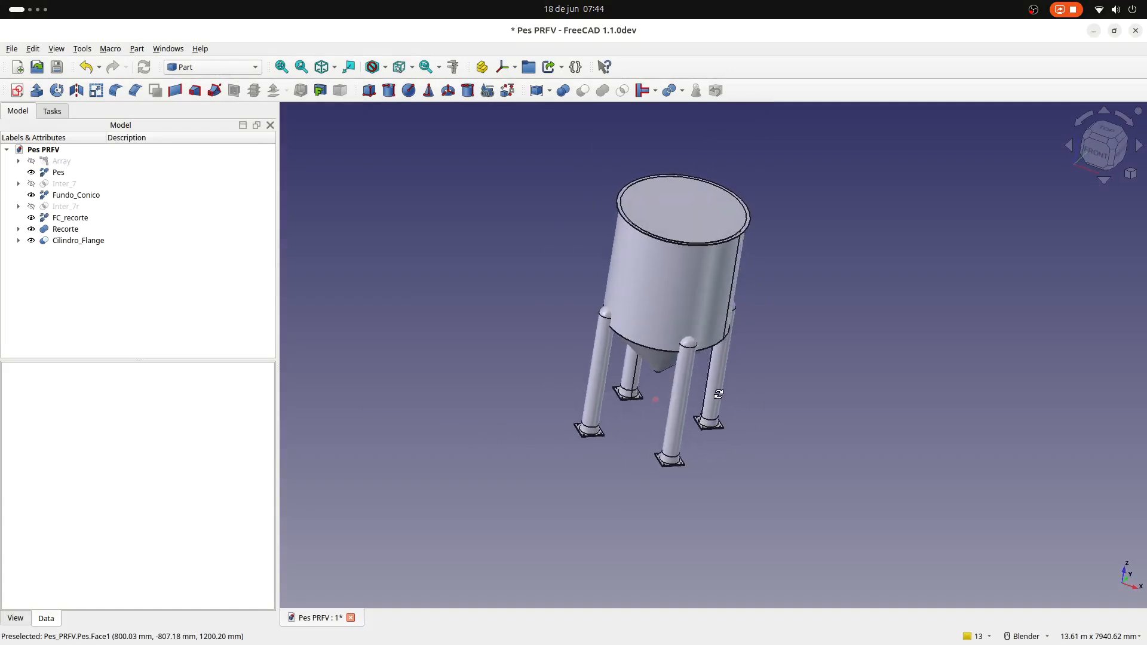
{"action": "left_click", "coordinate": [82, 197]}
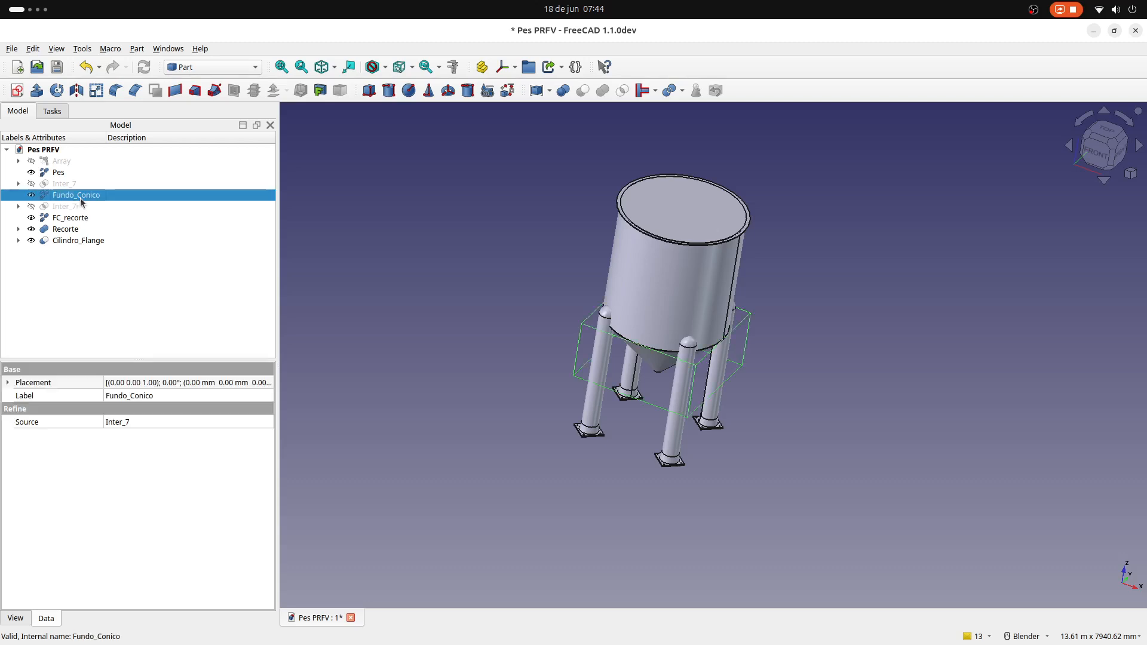
{"action": "key", "text": "space"}
{"action": "left_click", "coordinate": [73, 241]}
{"action": "key", "text": "space"}
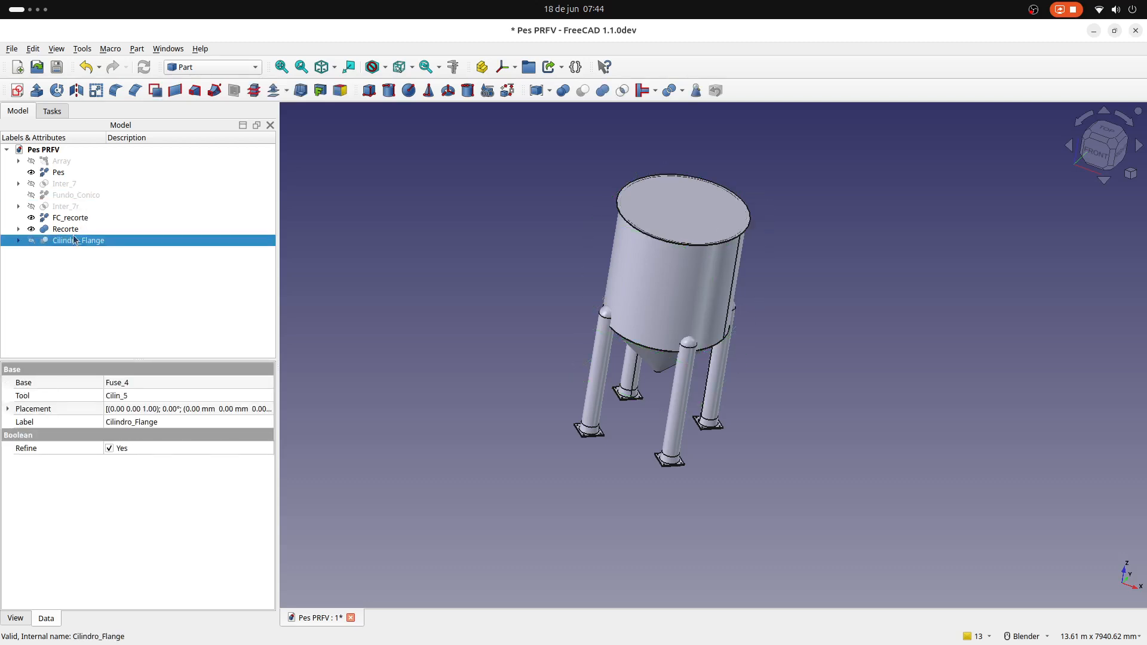
Step: Combine FC_recorte and Recorte into a compound and rename it RECORTE
{"action": "left_click", "coordinate": [75, 220]}
{"action": "left_click", "coordinate": [72, 230], "text": "ctrl"}
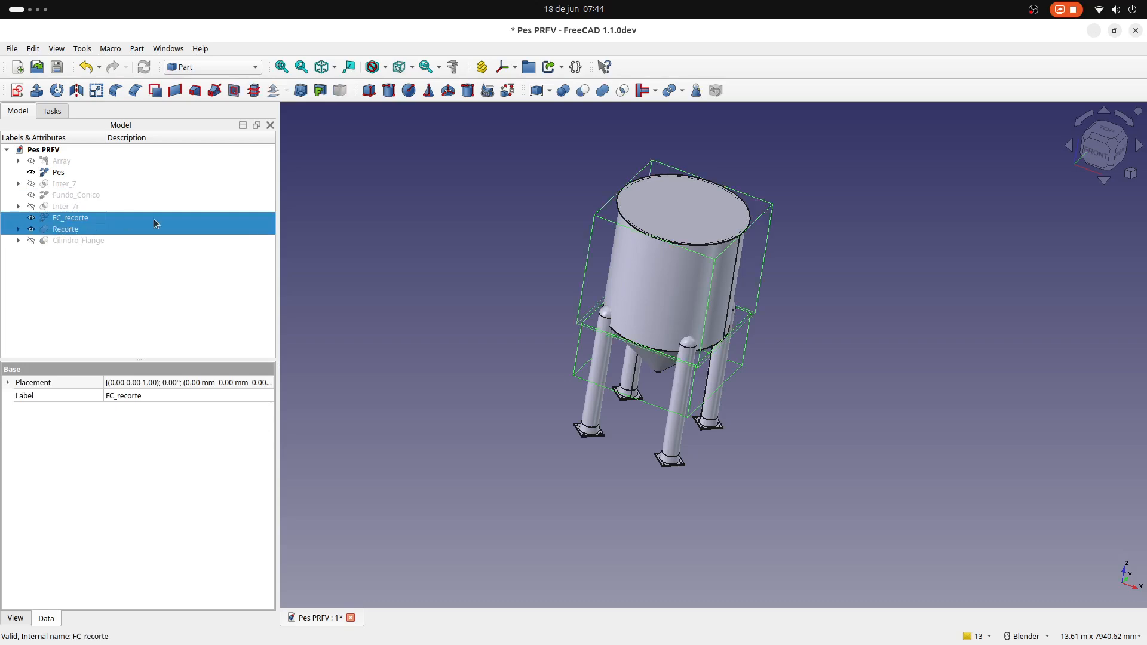
{"action": "left_click", "coordinate": [536, 90]}
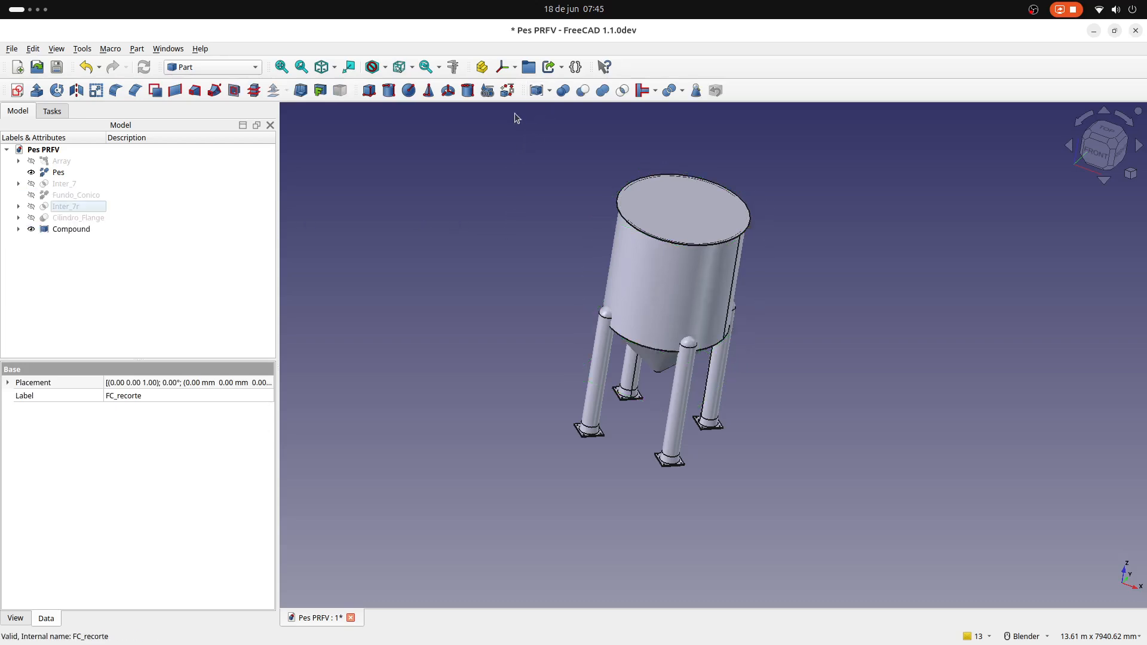
{"action": "left_click", "coordinate": [66, 228]}
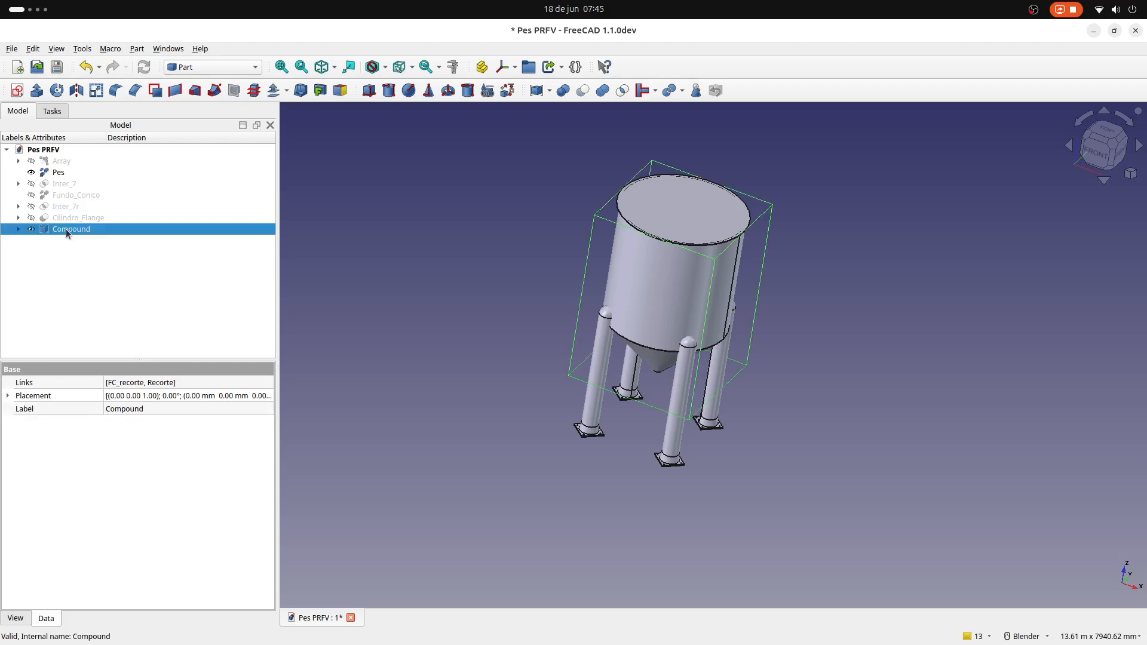
{"action": "type", "text": "RECORTE"}
{"action": "key", "text": "Return"}
{"action": "left_click", "coordinate": [95, 314]}
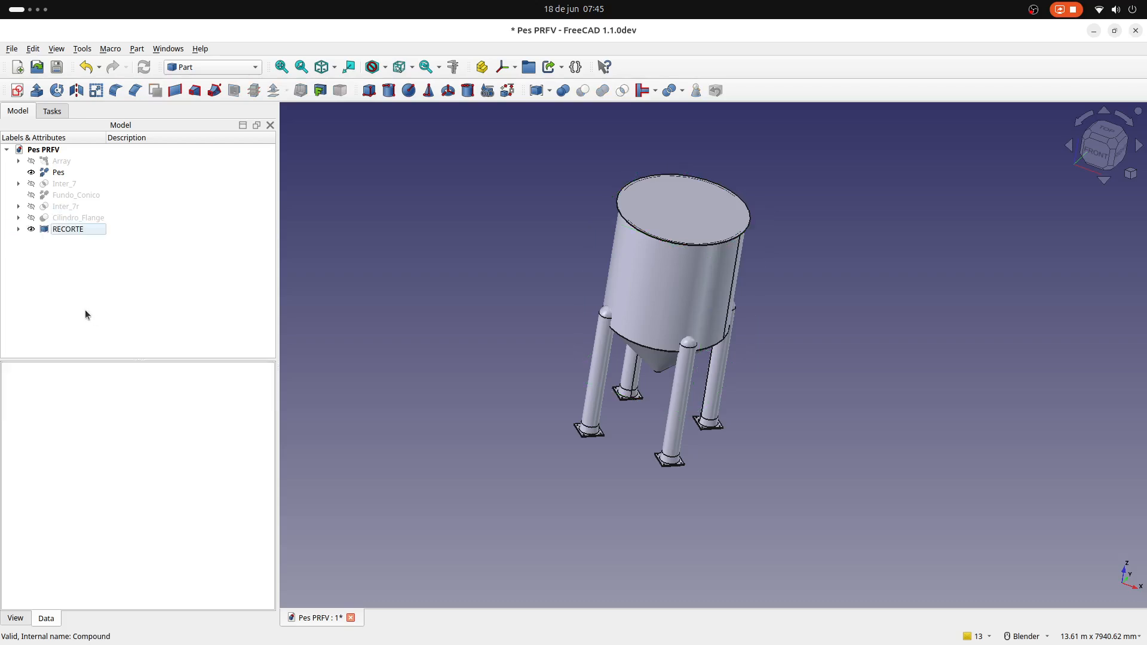
Step: Hide the RECORTE compound and show Cilindro_Flange and Fundo_Conico again
{"action": "left_click", "coordinate": [57, 228]}
{"action": "key", "text": "space"}
{"action": "left_click", "coordinate": [59, 219]}
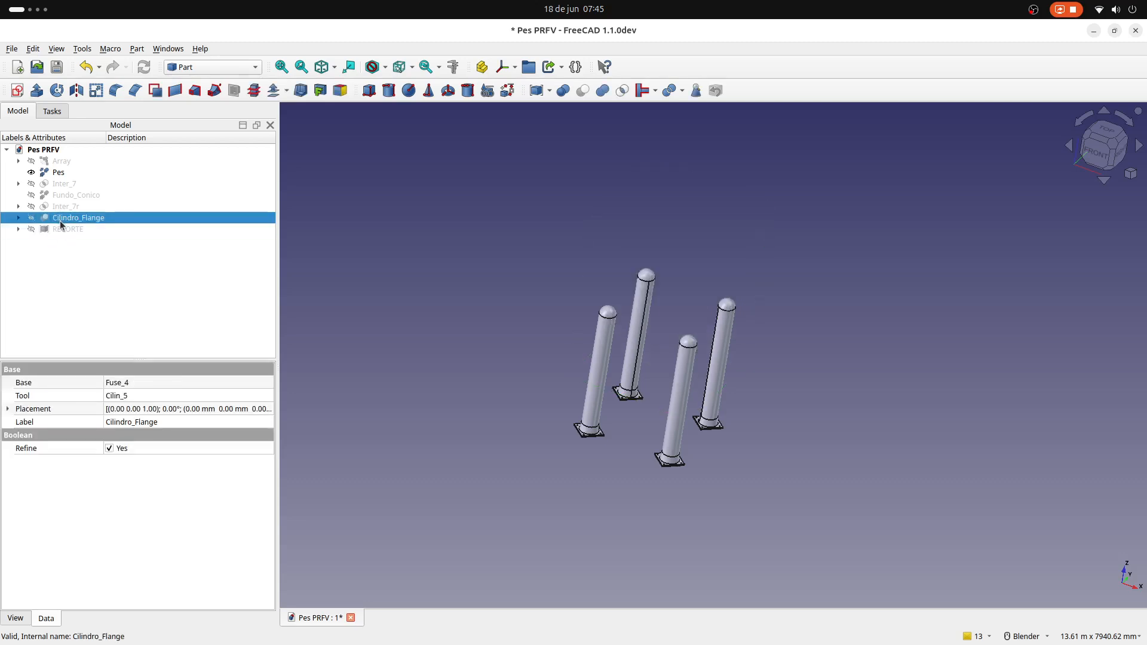
{"action": "key", "text": "space"}
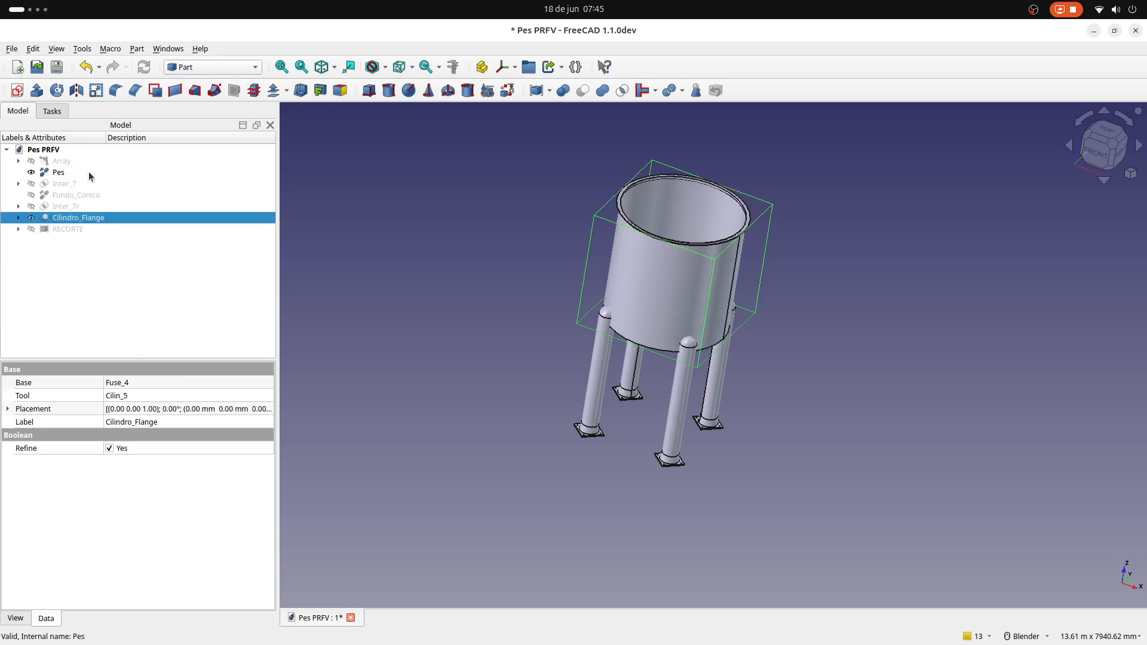
{"action": "left_click", "coordinate": [83, 197]}
{"action": "key", "text": "space"}
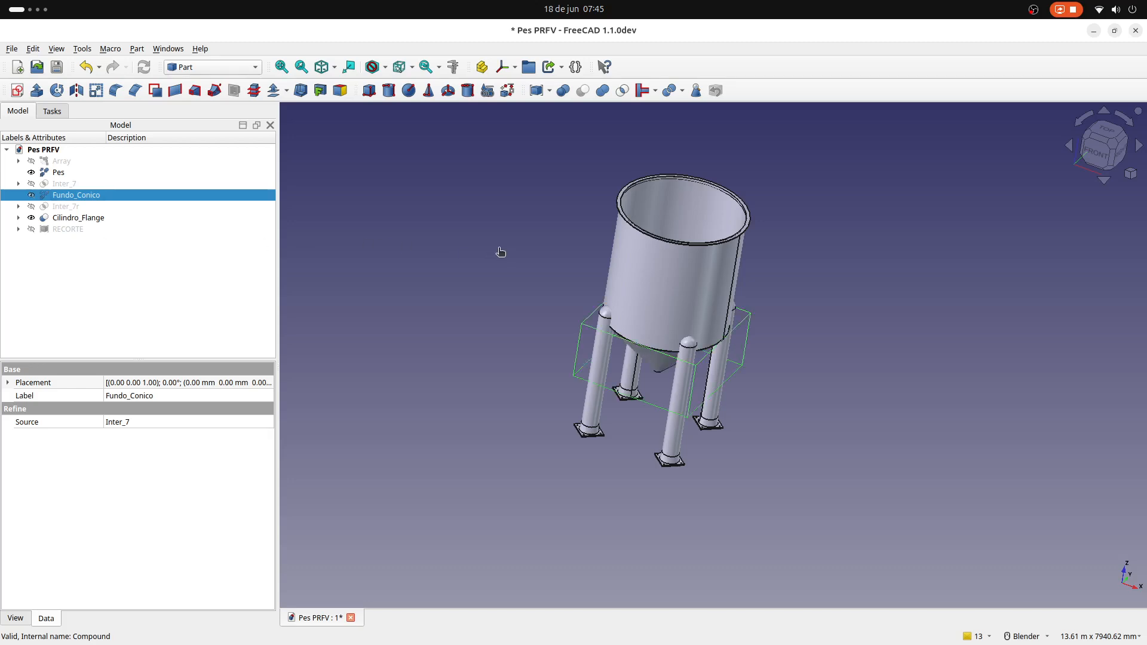
{"action": "left_click", "coordinate": [501, 251]}
{"action": "middle_click_drag", "start_coordinate": [670, 287], "coordinate": [707, 292]}
{"action": "key", "text": "0"}
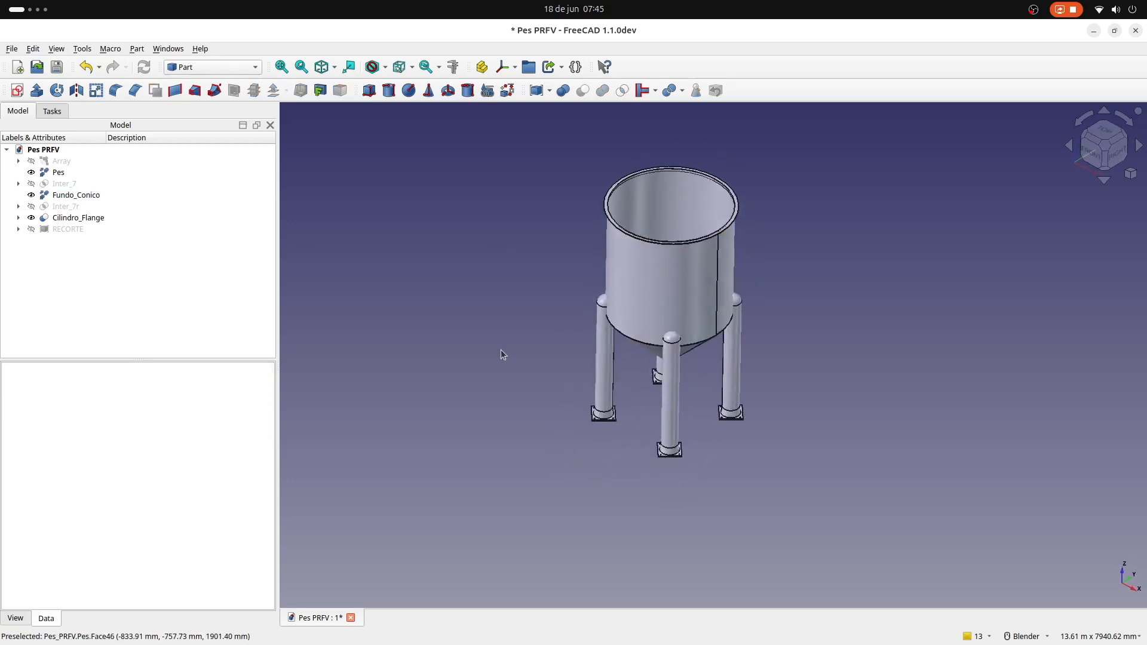
{"action": "scroll", "coordinate": [501, 349], "scroll_direction": "down", "scroll_amount": 2}
{"action": "scroll", "coordinate": [636, 346], "scroll_direction": "up", "scroll_amount": 2}
{"action": "middle_click_drag", "start_coordinate": [637, 346], "coordinate": [597, 334]}
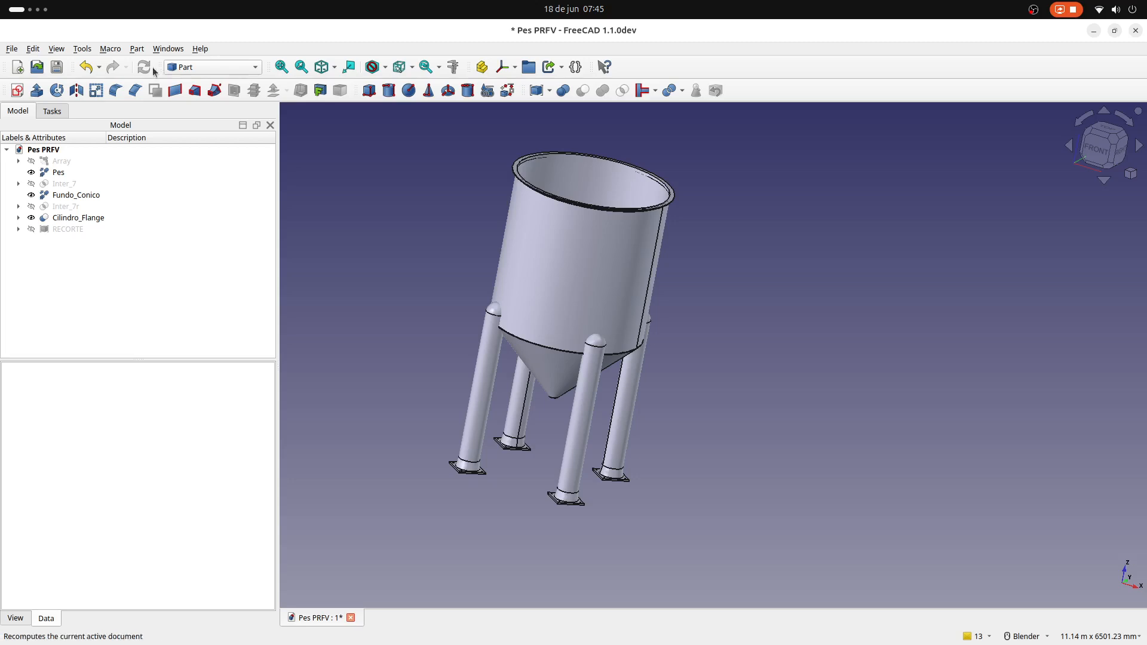
Step: Run the FlangeAnsi_150_Teto_R1.py macro and set Diam_pol to 4 and Alt_Flange to 150
{"action": "left_click", "coordinate": [110, 49]}
{"action": "left_click", "coordinate": [125, 79]}
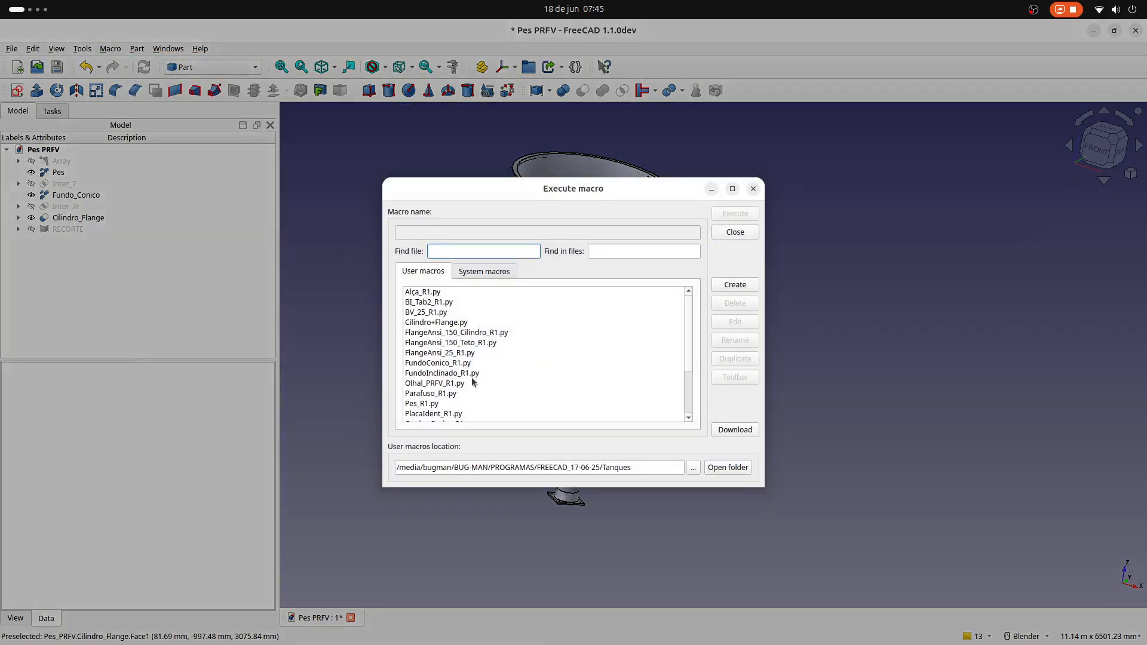
{"action": "left_click", "coordinate": [481, 343]}
{"action": "left_click", "coordinate": [746, 218]}
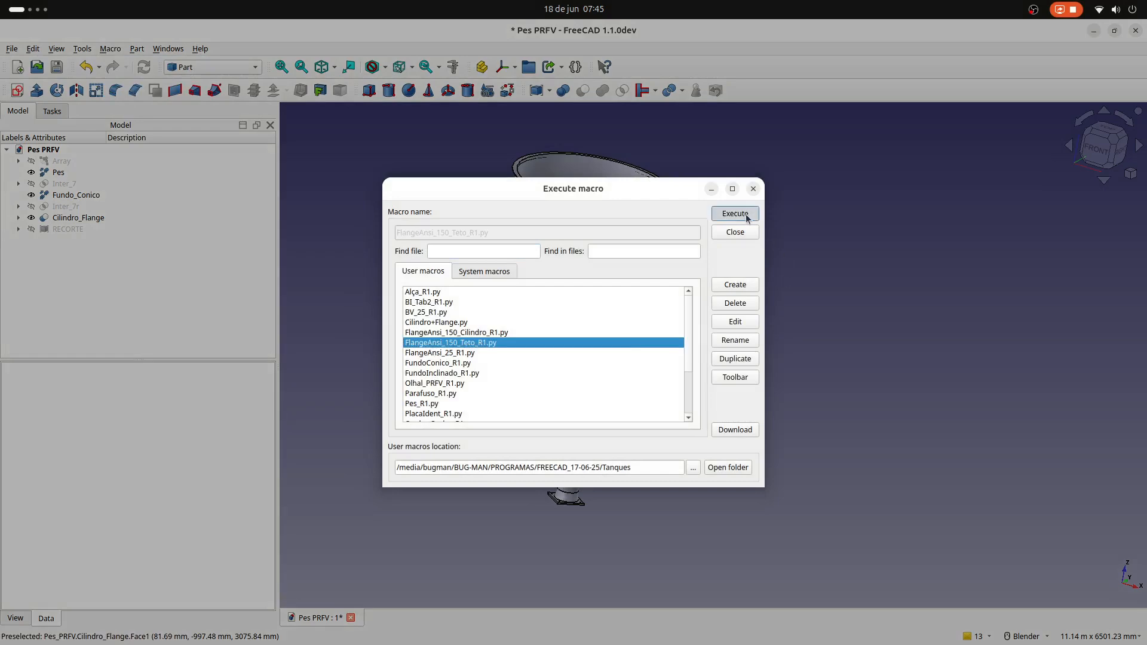
{"action": "left_click_drag", "start_coordinate": [596, 259], "coordinate": [573, 278]}
{"action": "type", "text": "4"}
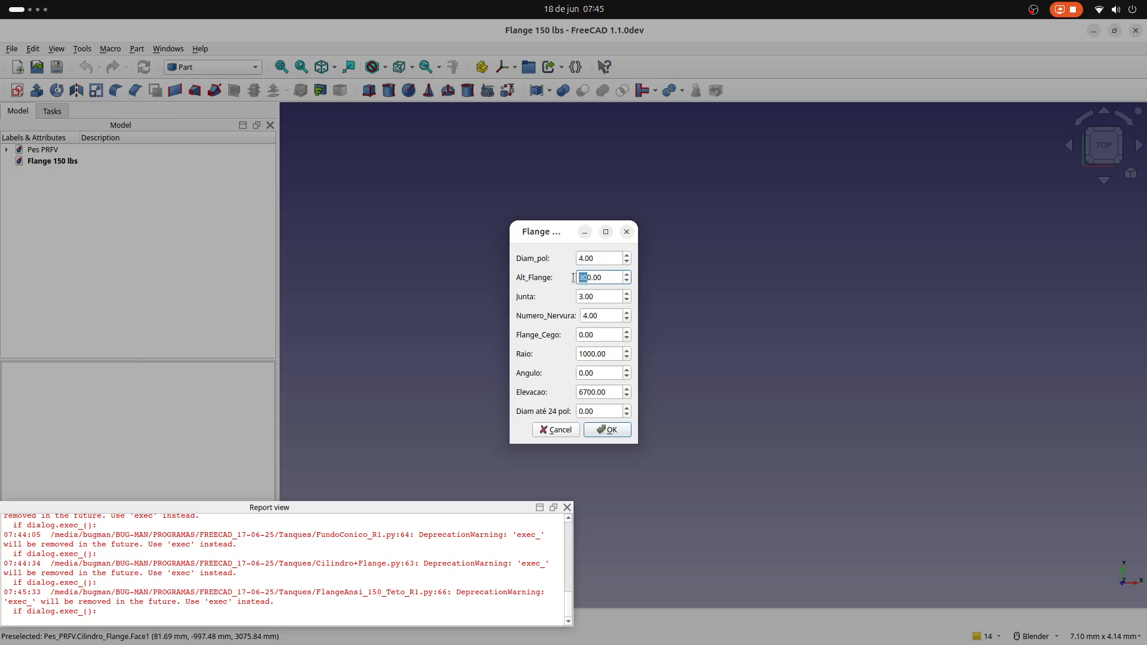
{"action": "type", "text": "15"}
Step: Set Numero_Nervura, Raio and Elevacao to 0, generate the flange and dismiss the report view
{"action": "left_click_drag", "start_coordinate": [601, 317], "coordinate": [573, 313]}
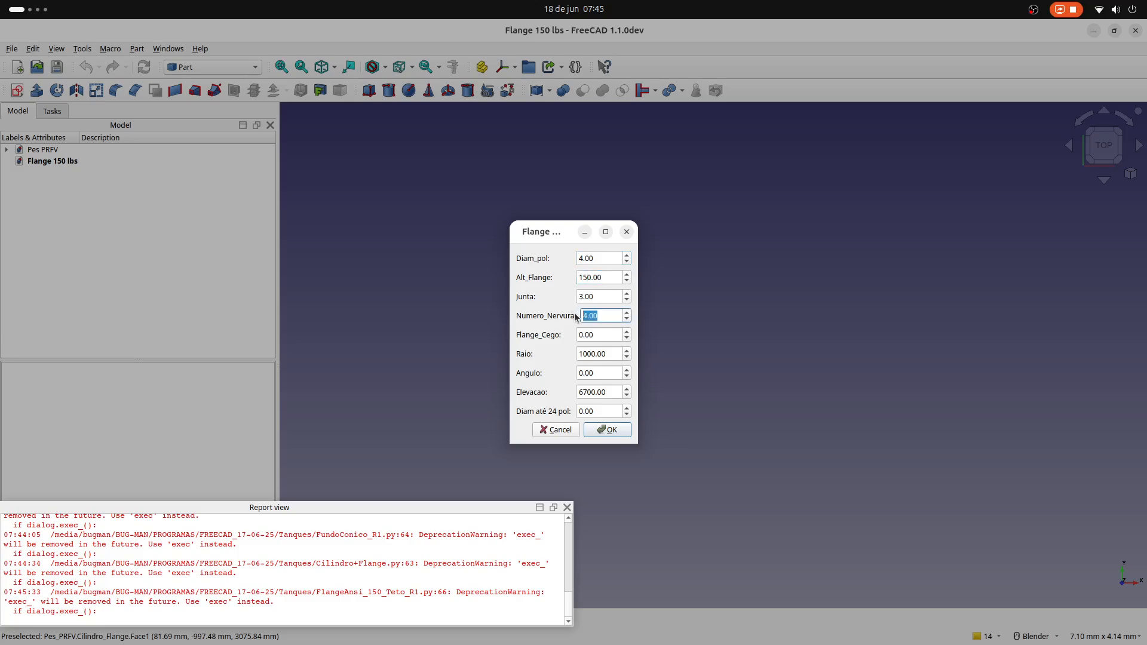
{"action": "type", "text": "0"}
{"action": "left_click_drag", "start_coordinate": [609, 355], "coordinate": [557, 347]}
{"action": "type", "text": "0"}
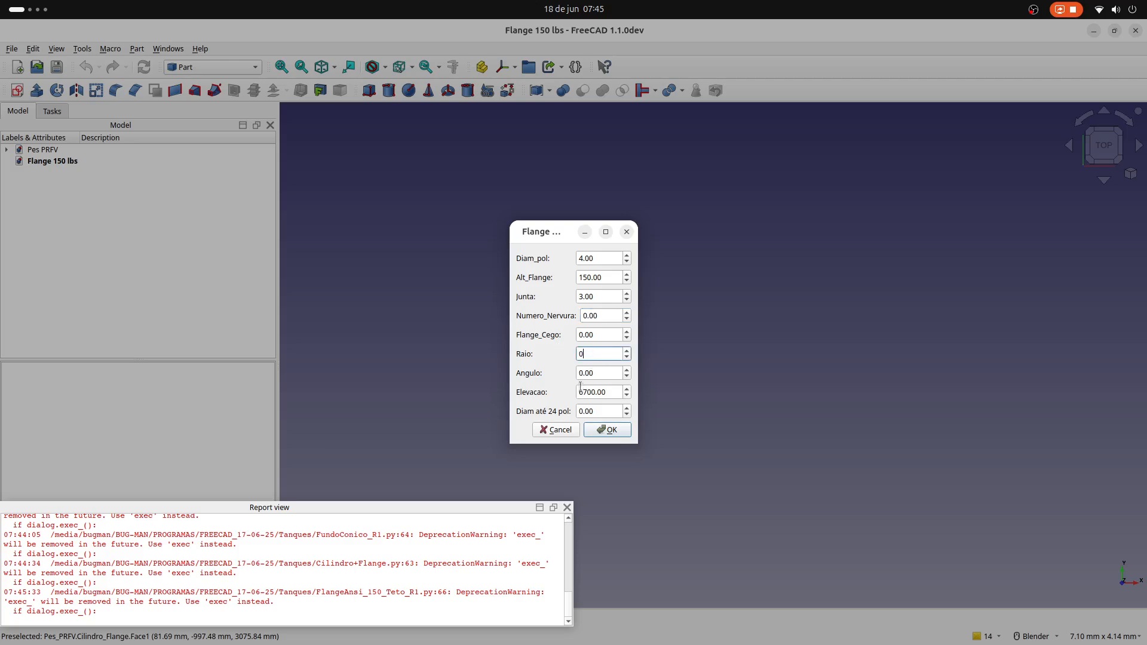
{"action": "left_click_drag", "start_coordinate": [602, 394], "coordinate": [553, 393]}
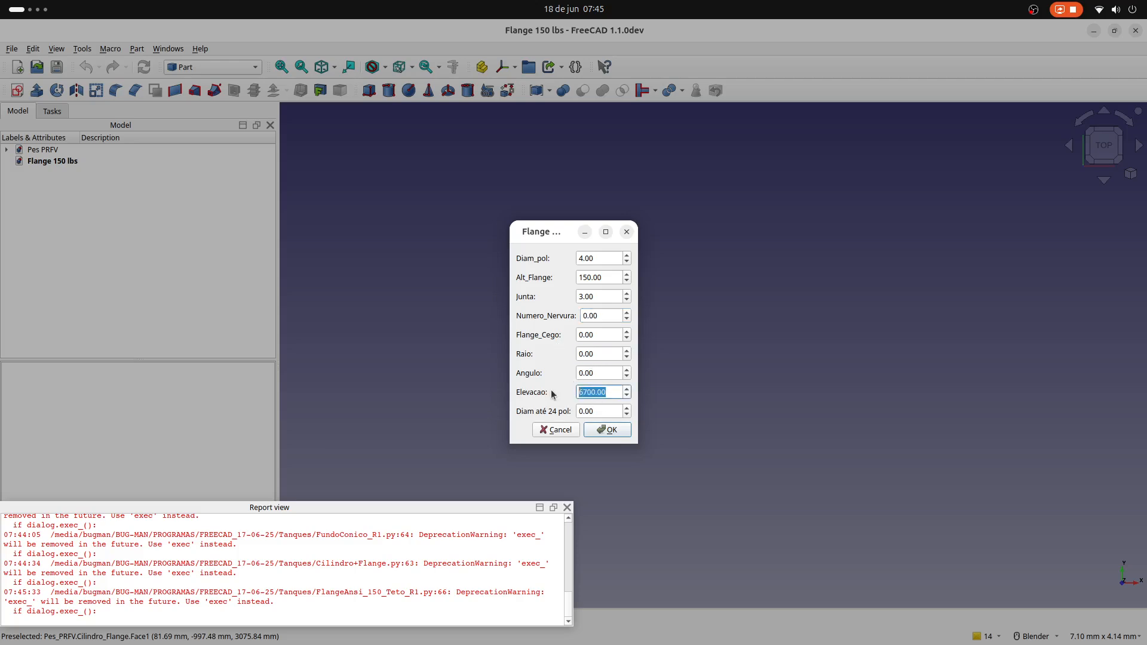
{"action": "type", "text": "0"}
{"action": "left_click", "coordinate": [607, 432]}
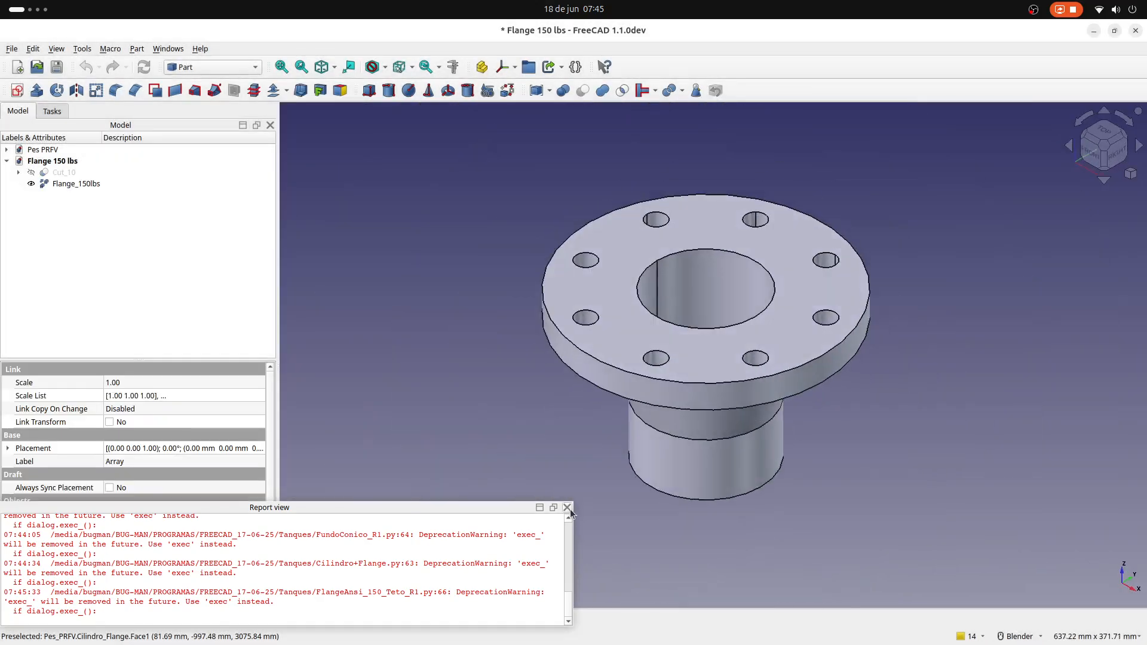
{"action": "left_click", "coordinate": [567, 507]}
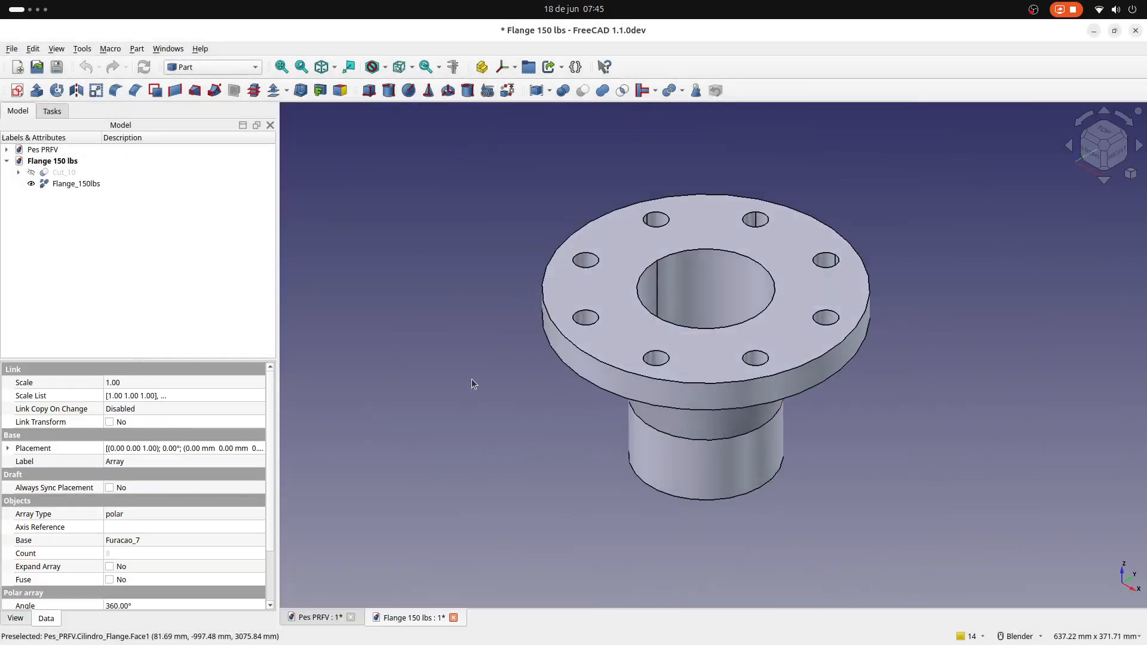
Step: Move Flange_150lbs into the Pes PRFV document and close the Flange 150 lbs document without saving
{"action": "left_click_drag", "start_coordinate": [68, 183], "coordinate": [63, 154]}
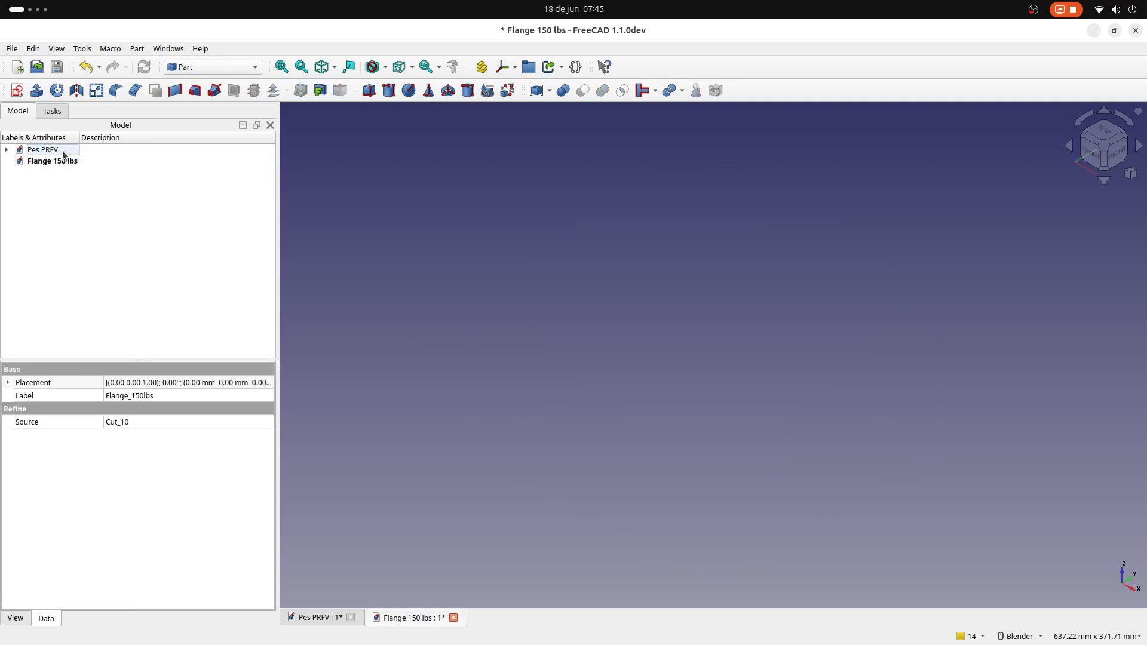
{"action": "left_click", "coordinate": [453, 618]}
{"action": "left_click", "coordinate": [553, 368]}
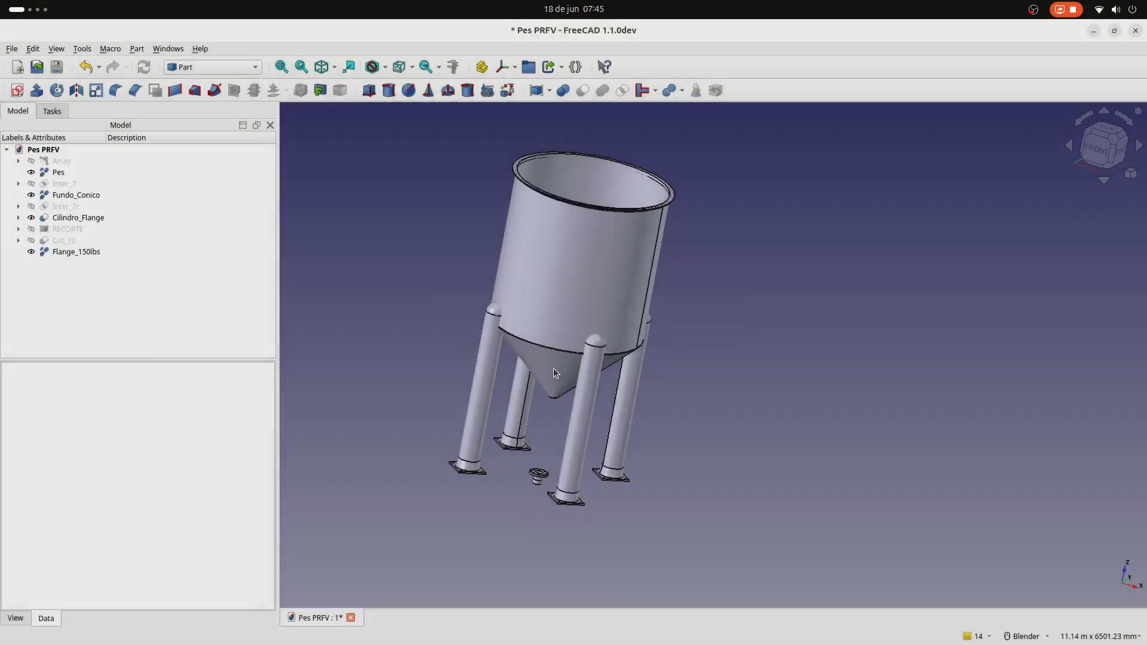
Step: Transform Flange_150lbs by rotating it 180° about U and translating it -900 mm along W to the cone's tip
{"action": "scroll", "coordinate": [549, 483], "scroll_direction": "up", "scroll_amount": 3}
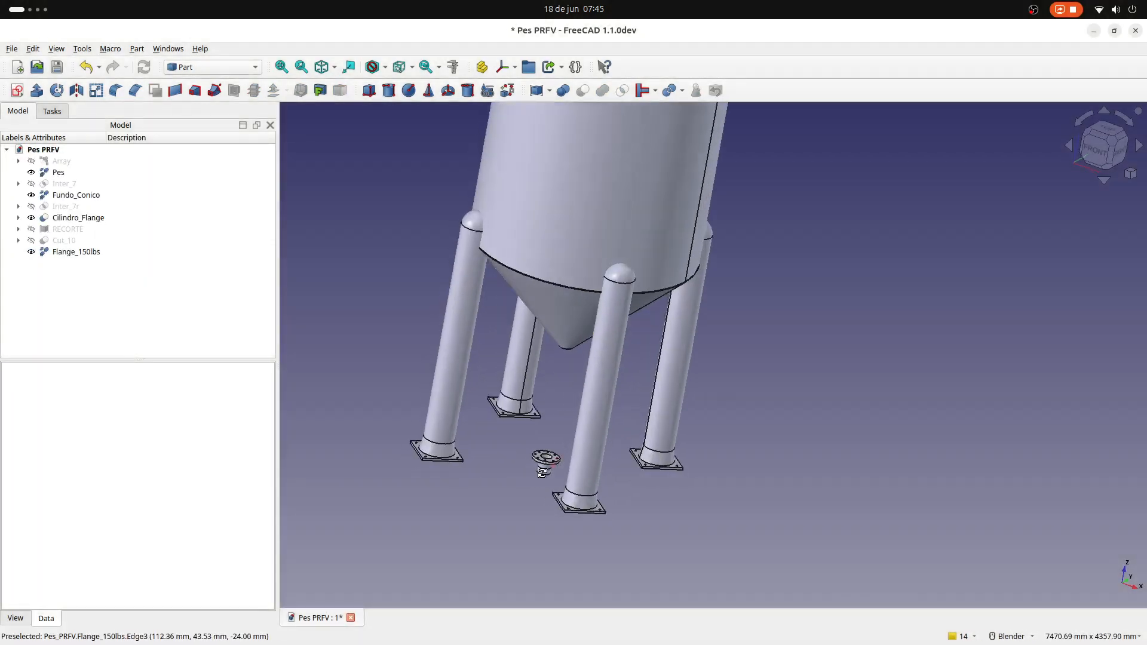
{"action": "left_click", "coordinate": [62, 251]}
{"action": "right_click", "coordinate": [62, 250]}
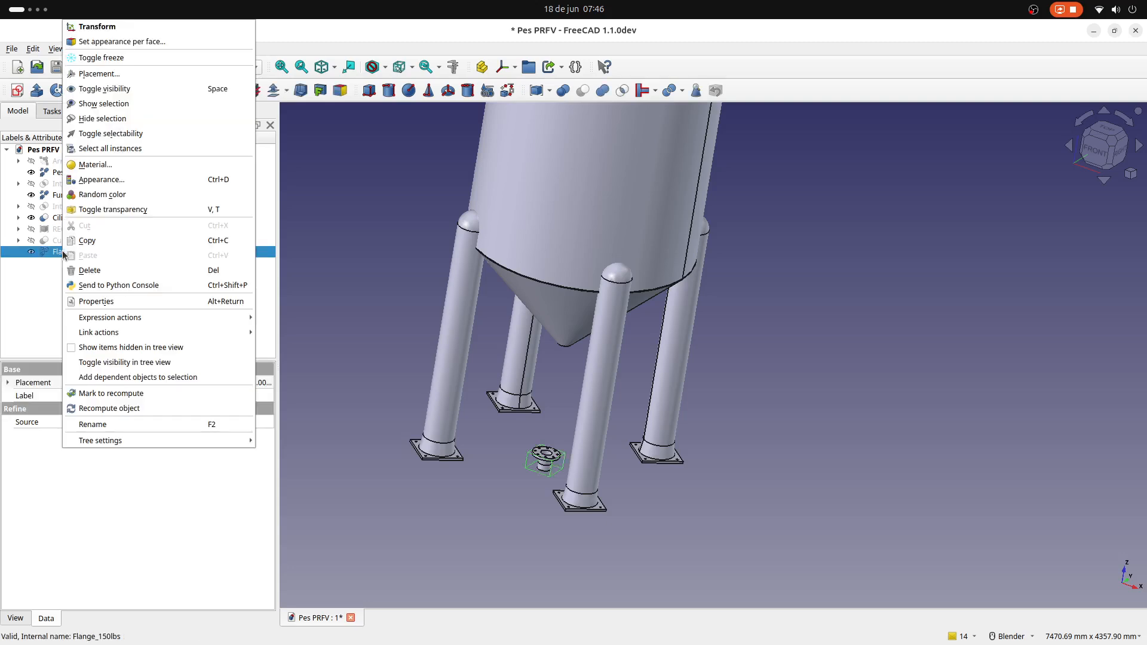
{"action": "left_click", "coordinate": [90, 26]}
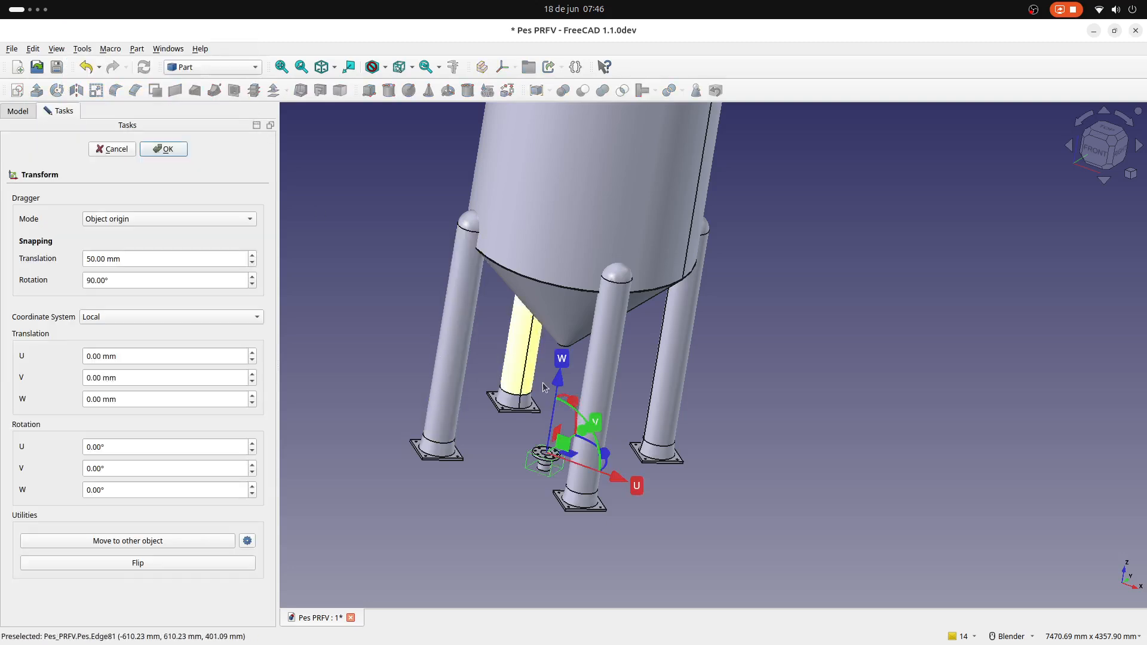
{"action": "left_click_drag", "start_coordinate": [575, 401], "coordinate": [547, 430]}
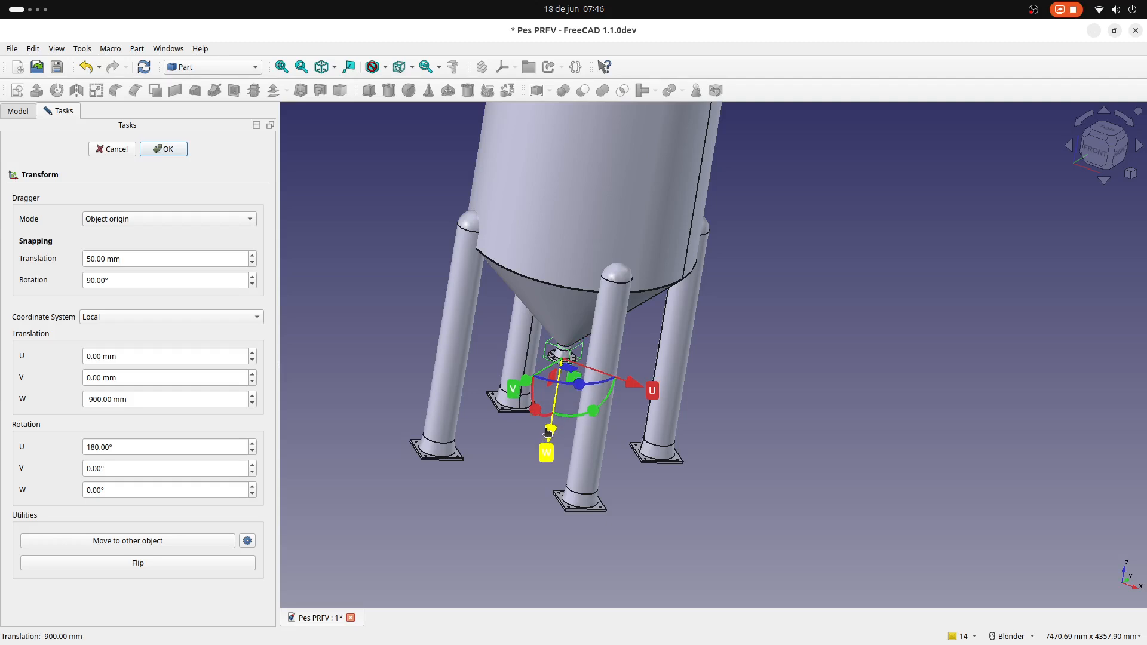
{"action": "key", "text": "1"}
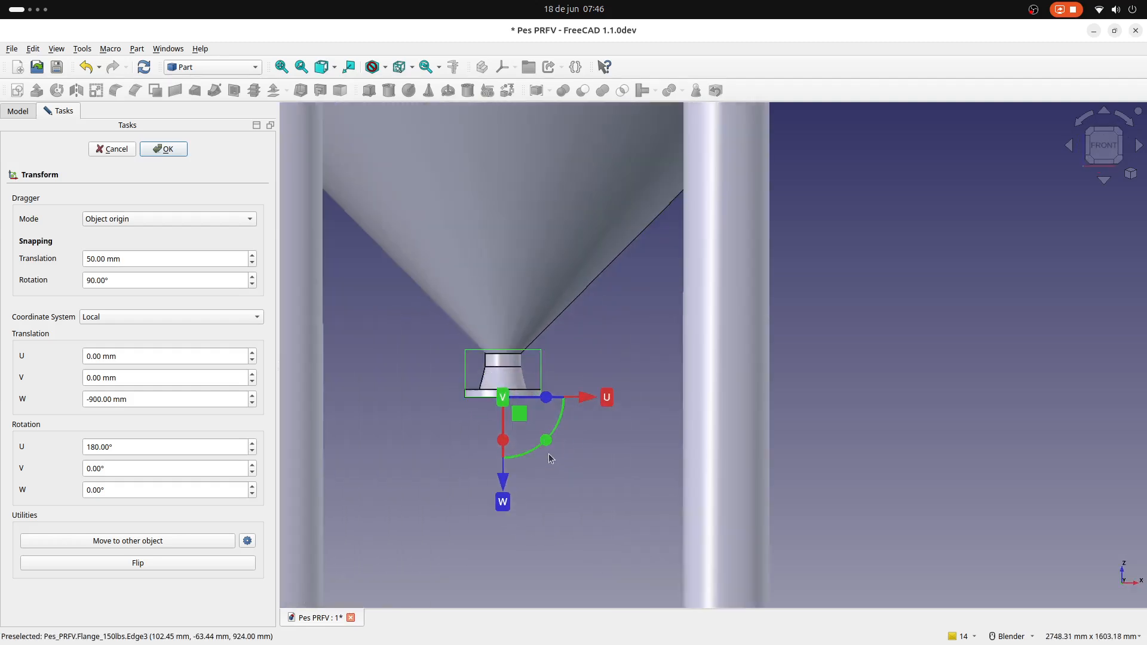
{"action": "scroll", "coordinate": [548, 453], "scroll_direction": "up", "scroll_amount": 3}
{"action": "scroll", "coordinate": [593, 430], "scroll_direction": "down", "scroll_amount": 6}
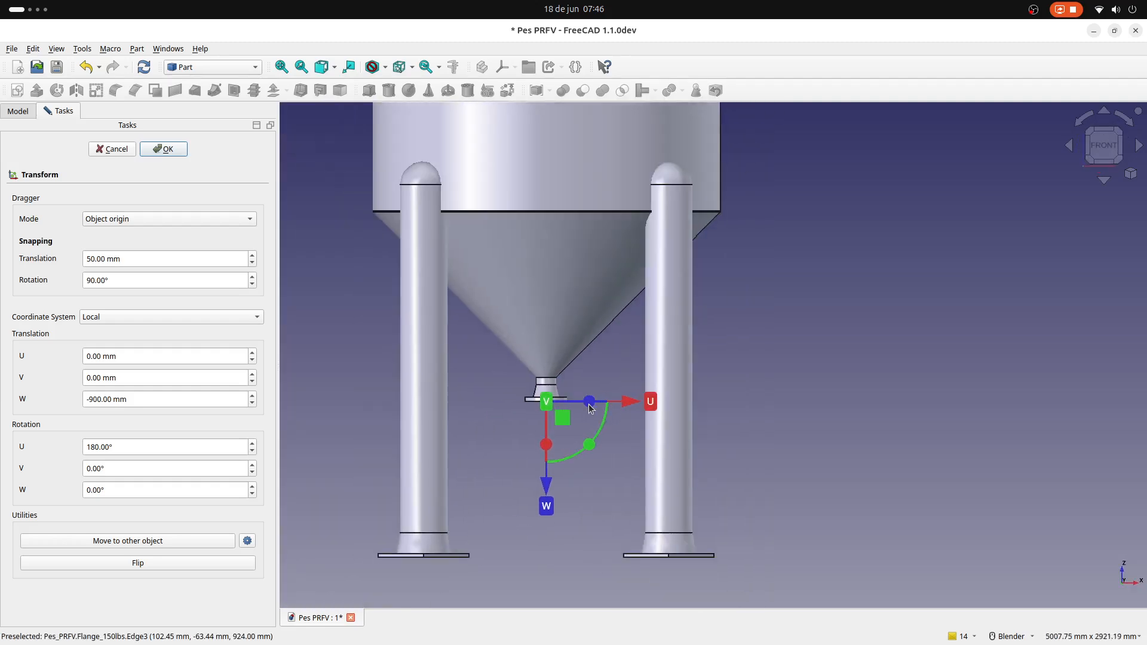
{"action": "key", "text": "0"}
{"action": "scroll", "coordinate": [540, 404], "scroll_direction": "down", "scroll_amount": 4}
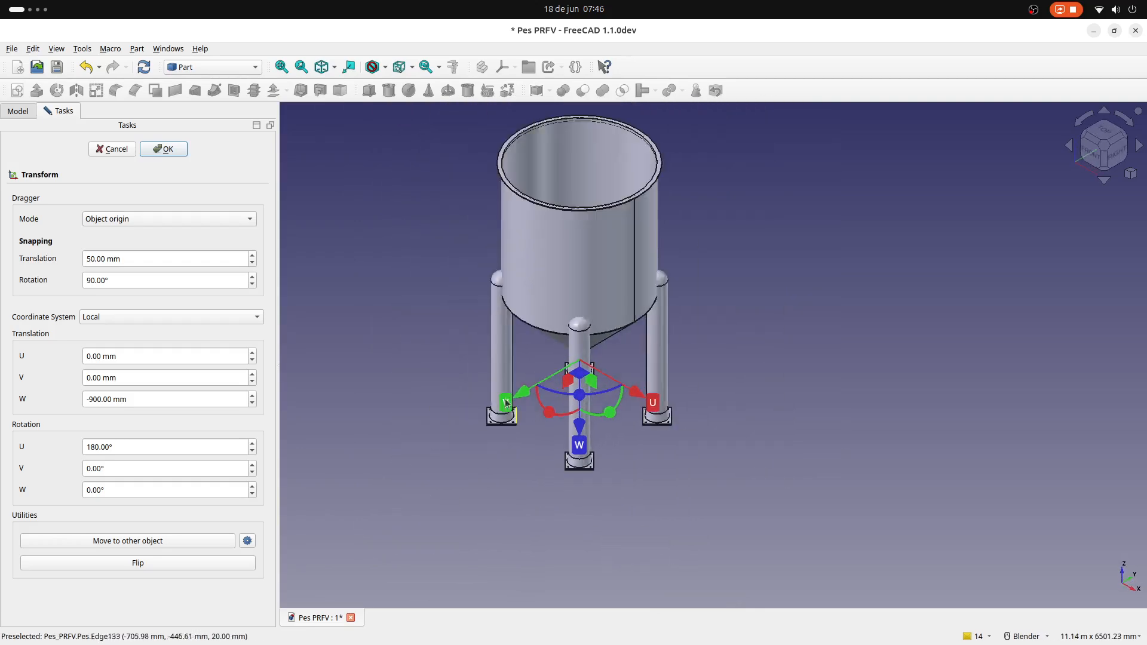
{"action": "left_click", "coordinate": [164, 149]}
Step: Run the FlangeAnsi_150_Cilindro_R1.py macro for a side flange on the tank cylinder
{"action": "scroll", "coordinate": [506, 446], "scroll_direction": "down", "scroll_amount": 2}
{"action": "middle_click_drag", "start_coordinate": [507, 438], "coordinate": [555, 427]}
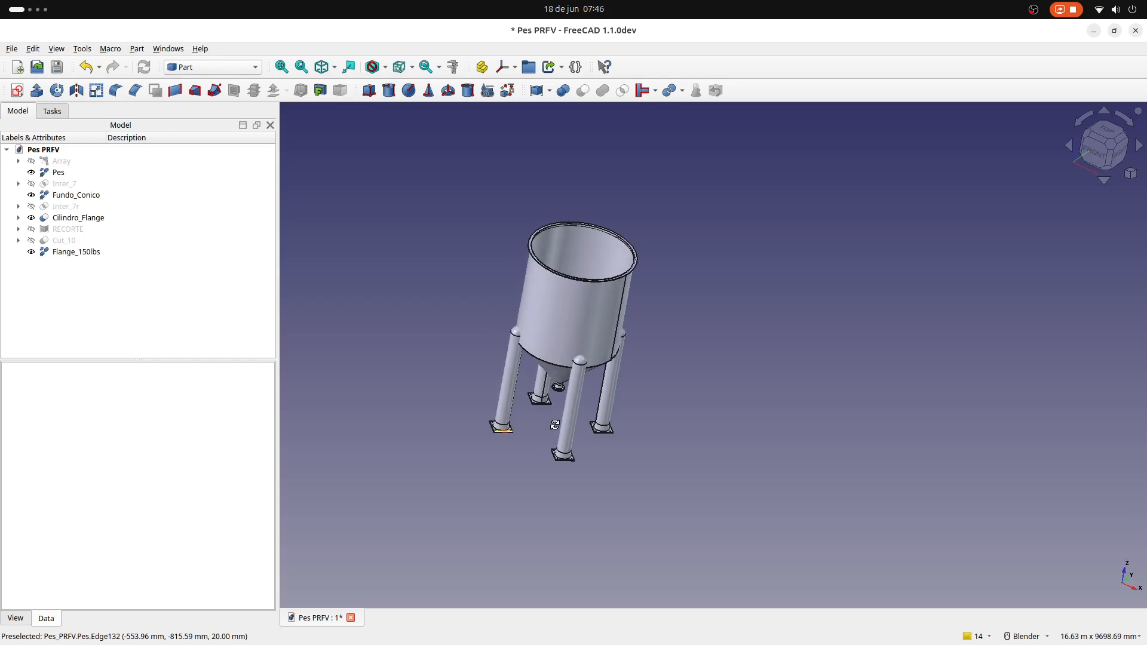
{"action": "scroll", "coordinate": [643, 270], "scroll_direction": "up", "scroll_amount": 2}
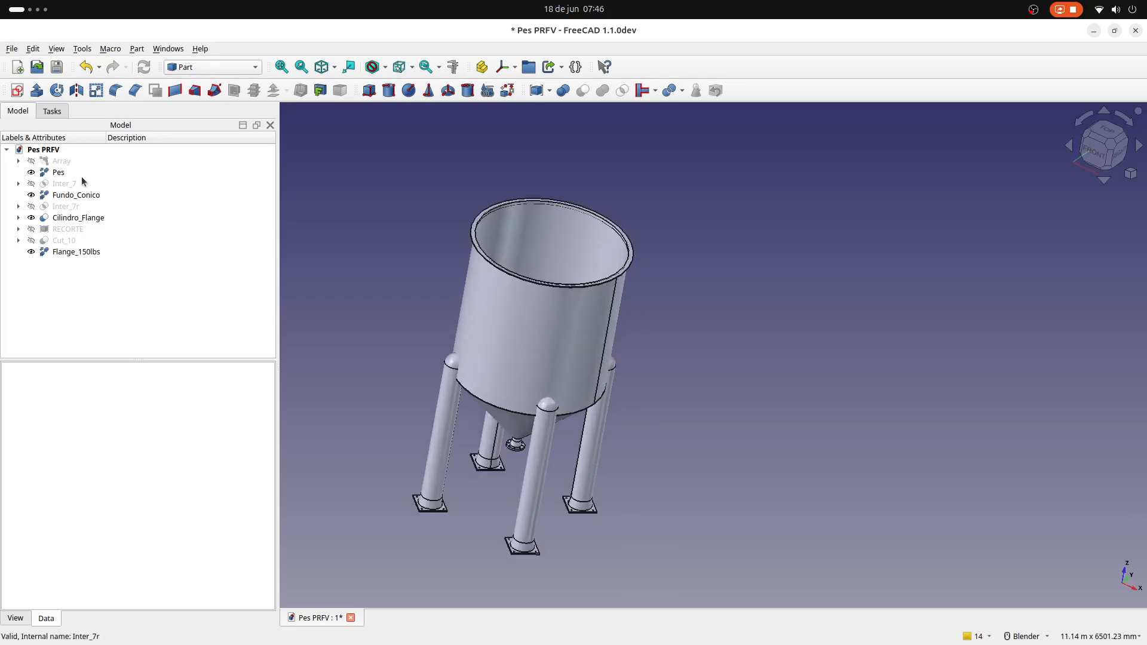
{"action": "left_click", "coordinate": [109, 49]}
{"action": "left_click", "coordinate": [116, 76]}
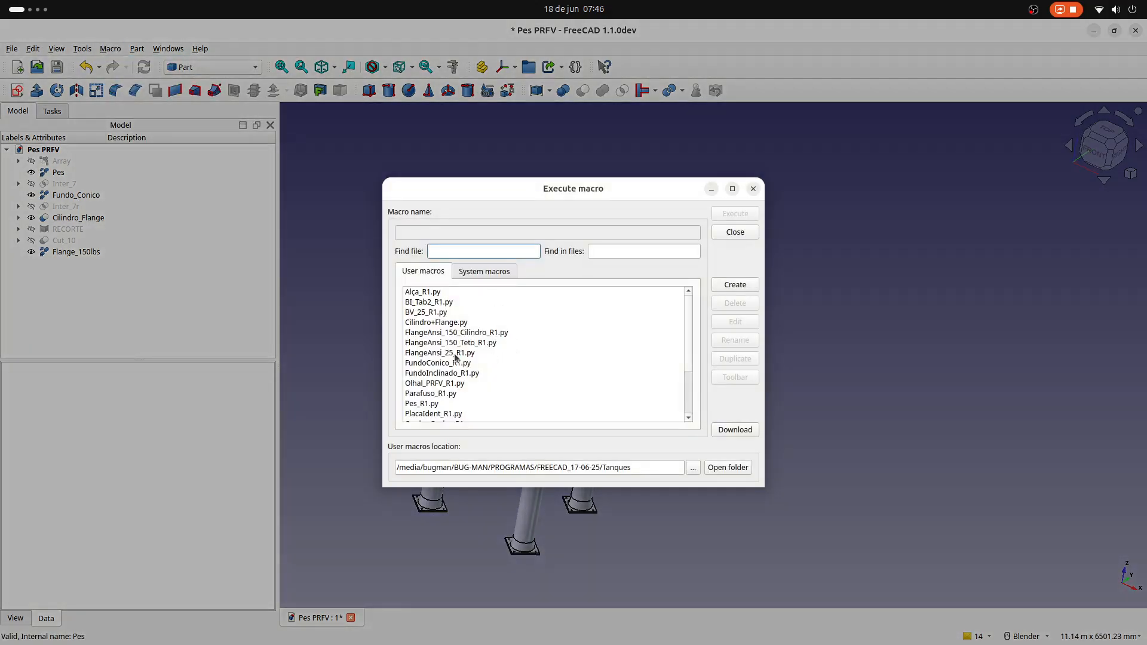
{"action": "left_click", "coordinate": [449, 333]}
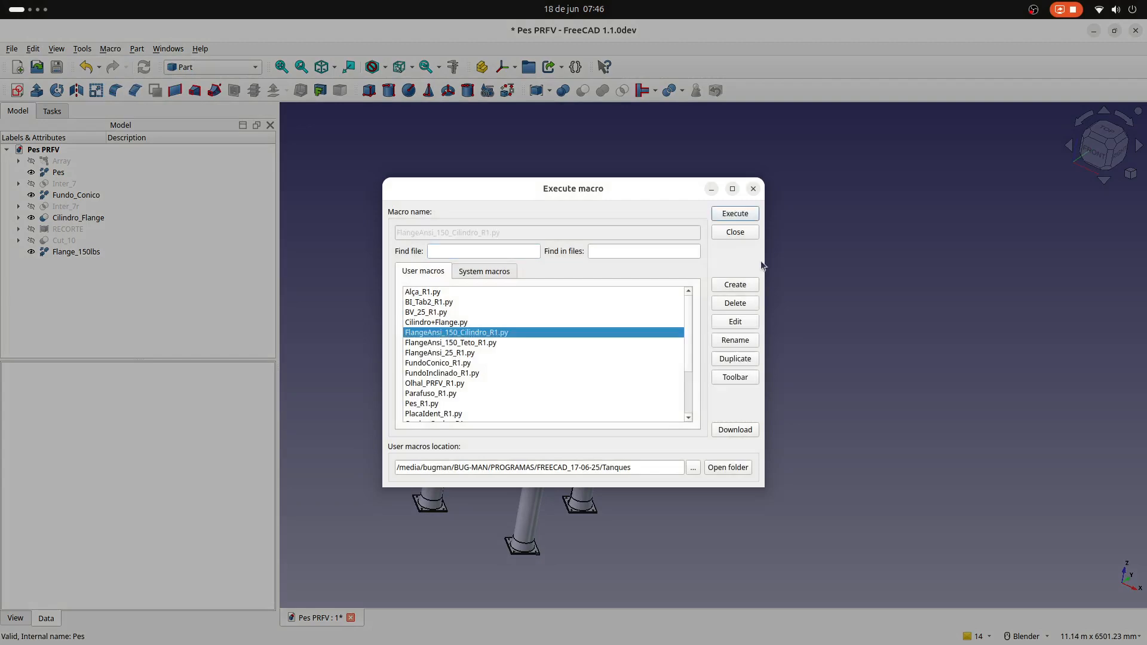
{"action": "left_click", "coordinate": [734, 214]}
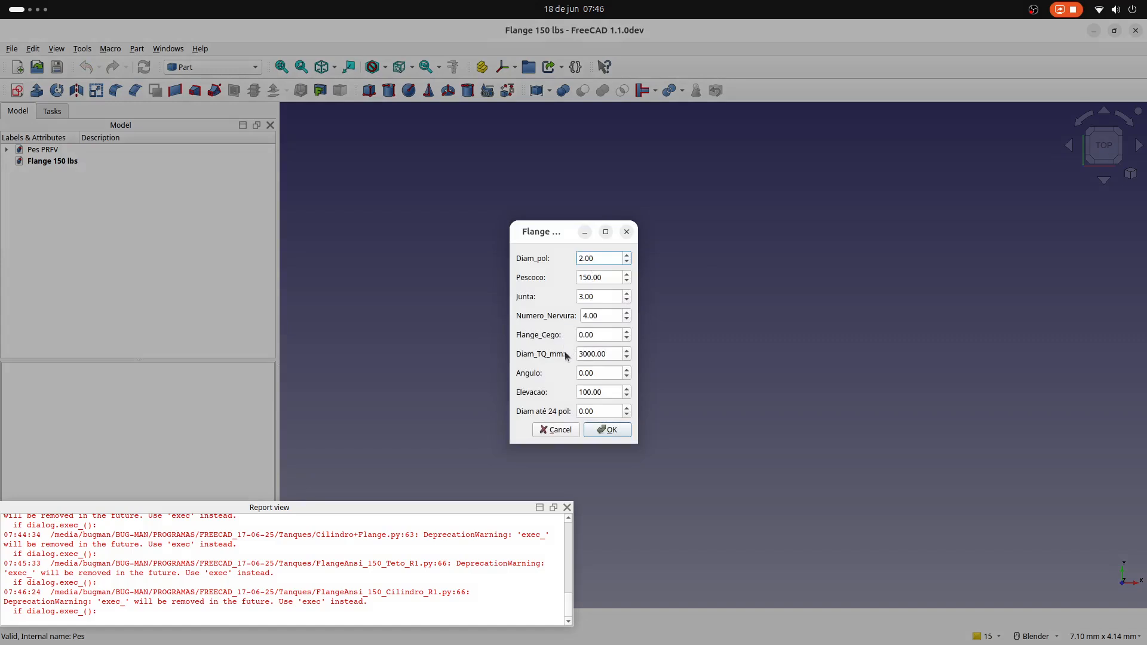
Step: Set Diam_TQ_mm to 2000 and Angulo to 180, raise Elevacao, then generate the 2-inch flange and dismiss the report view
{"action": "left_click_drag", "start_coordinate": [582, 355], "coordinate": [572, 353]}
{"action": "type", "text": "2"}
{"action": "left_click", "coordinate": [577, 374]}
{"action": "left_click", "coordinate": [578, 394]}
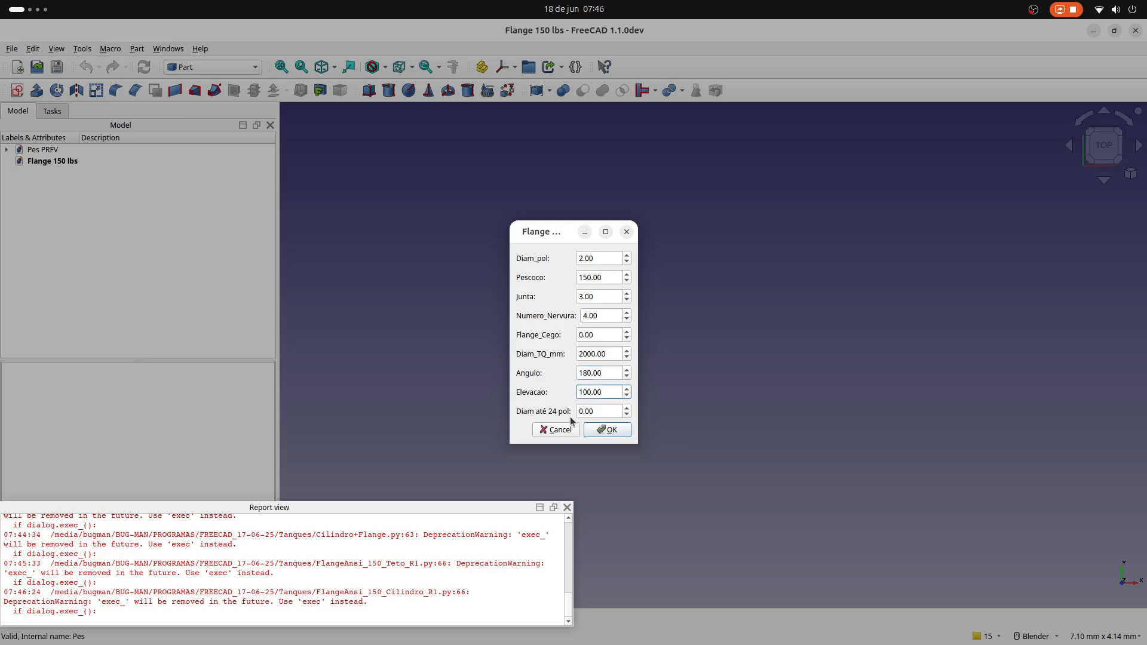
{"action": "type", "text": "2"}
{"action": "left_click", "coordinate": [607, 430]}
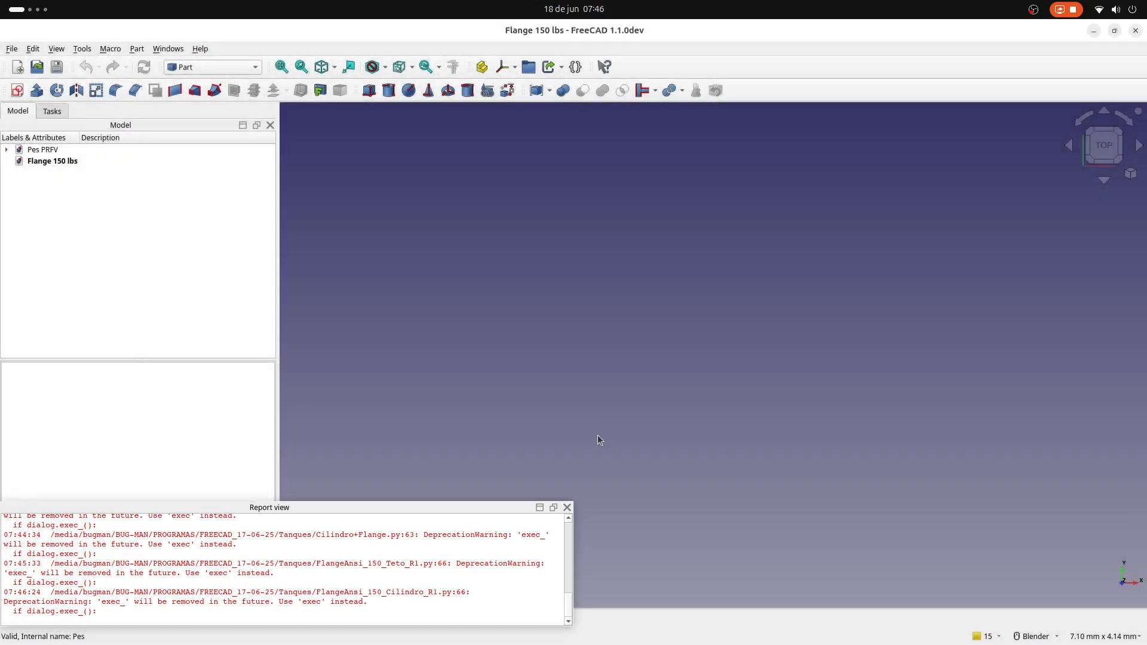
{"action": "scroll", "coordinate": [559, 475], "scroll_direction": "down", "scroll_amount": 6}
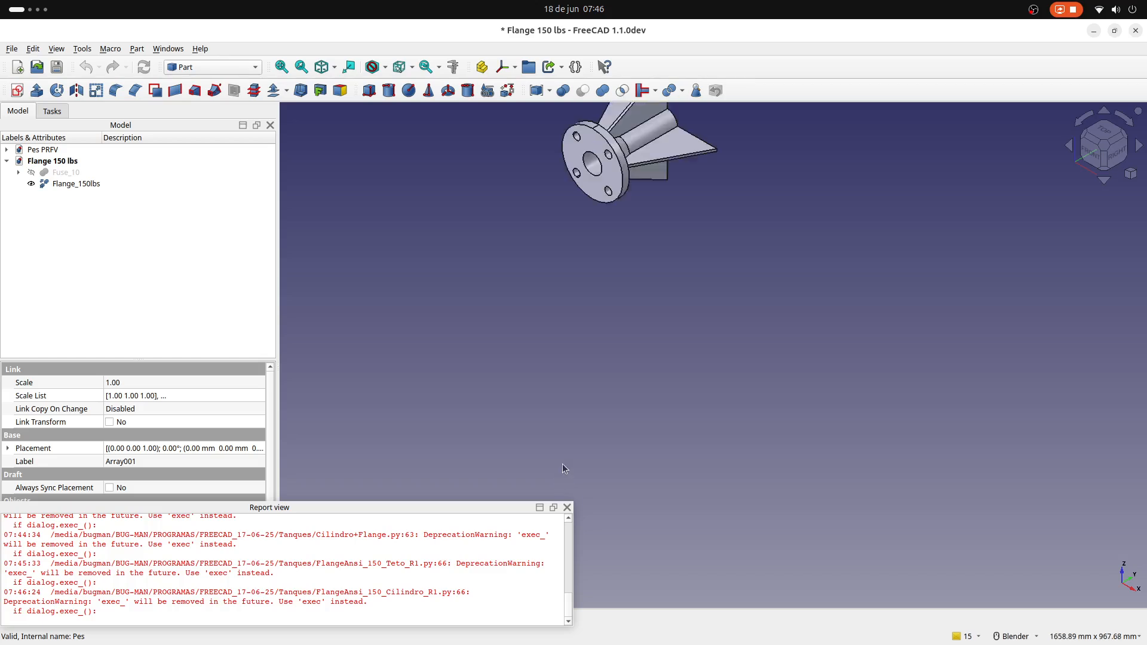
{"action": "left_click", "coordinate": [567, 507]}
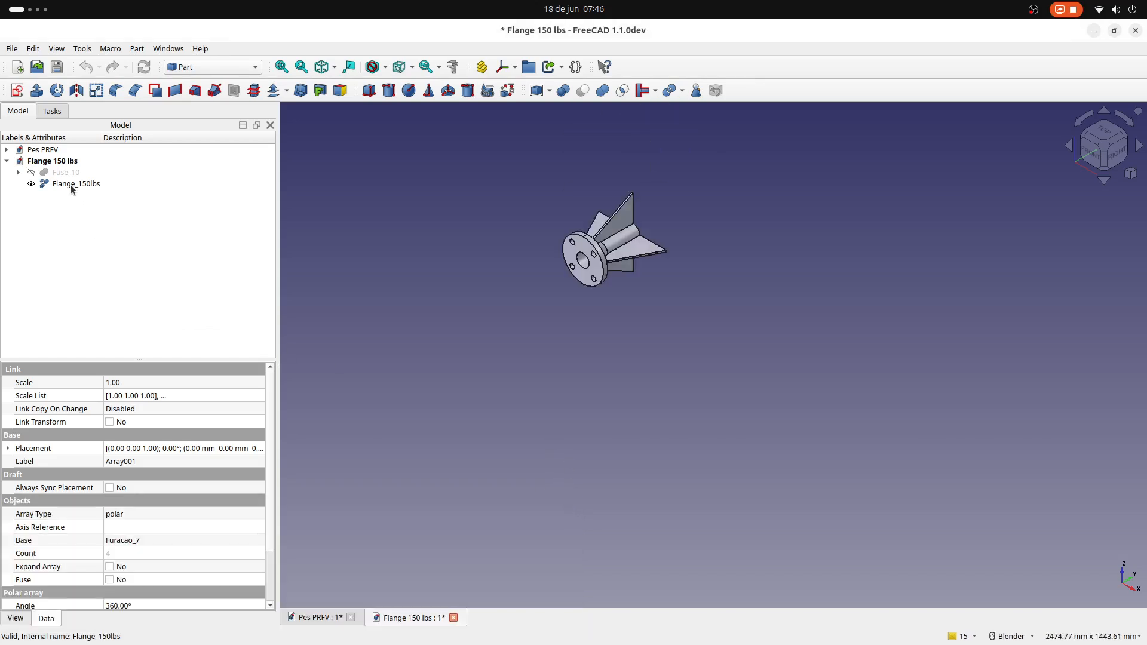
Step: Move the ribbed side flange into the Pes PRFV document and close its source document without saving
{"action": "left_click_drag", "start_coordinate": [73, 184], "coordinate": [70, 150]}
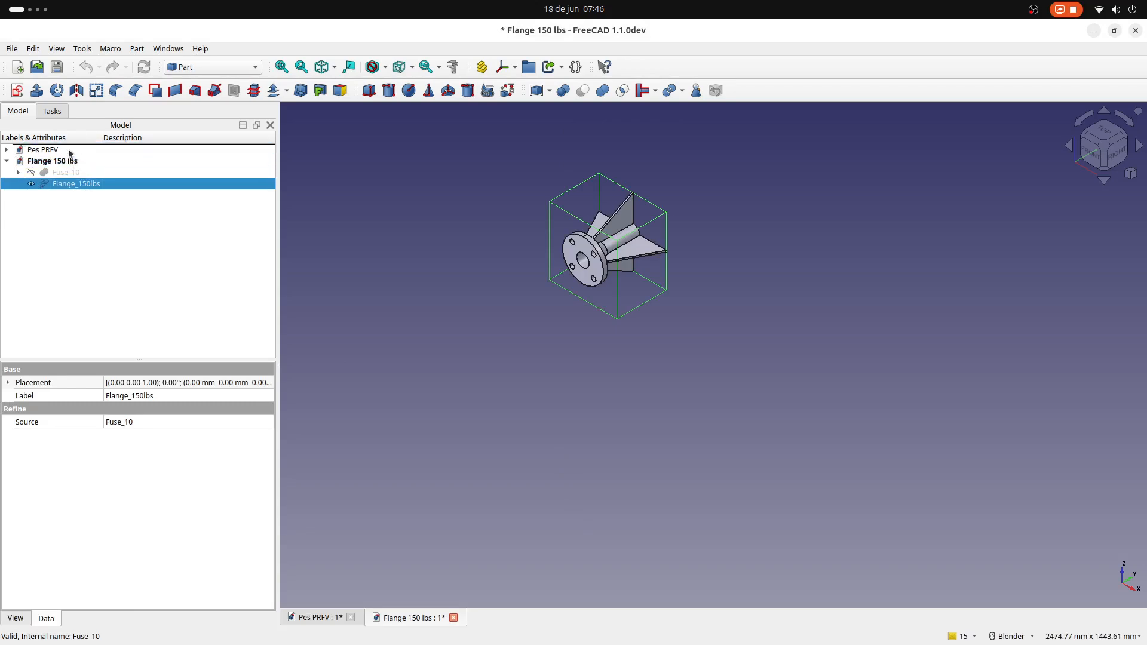
{"action": "left_click", "coordinate": [454, 618]}
{"action": "left_click", "coordinate": [537, 367]}
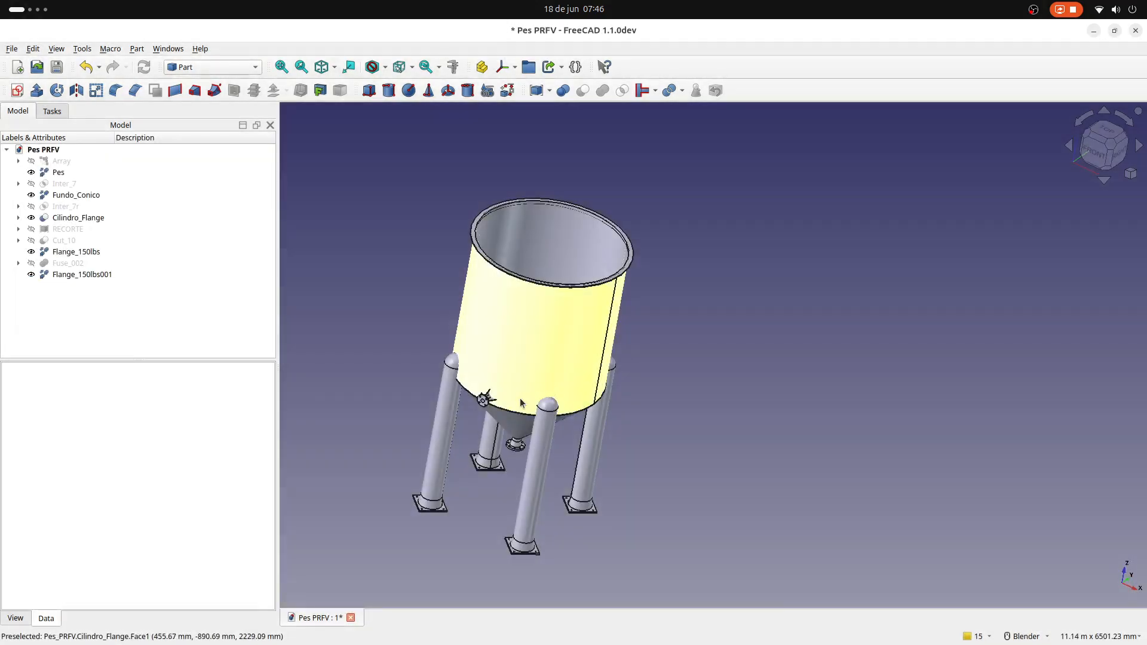
Step: Run the FlangeAnsi_150_Cilindro_R1.py macro again for a second side flange on the tank cylinder
{"action": "middle_click_drag", "start_coordinate": [520, 403], "coordinate": [605, 396]}
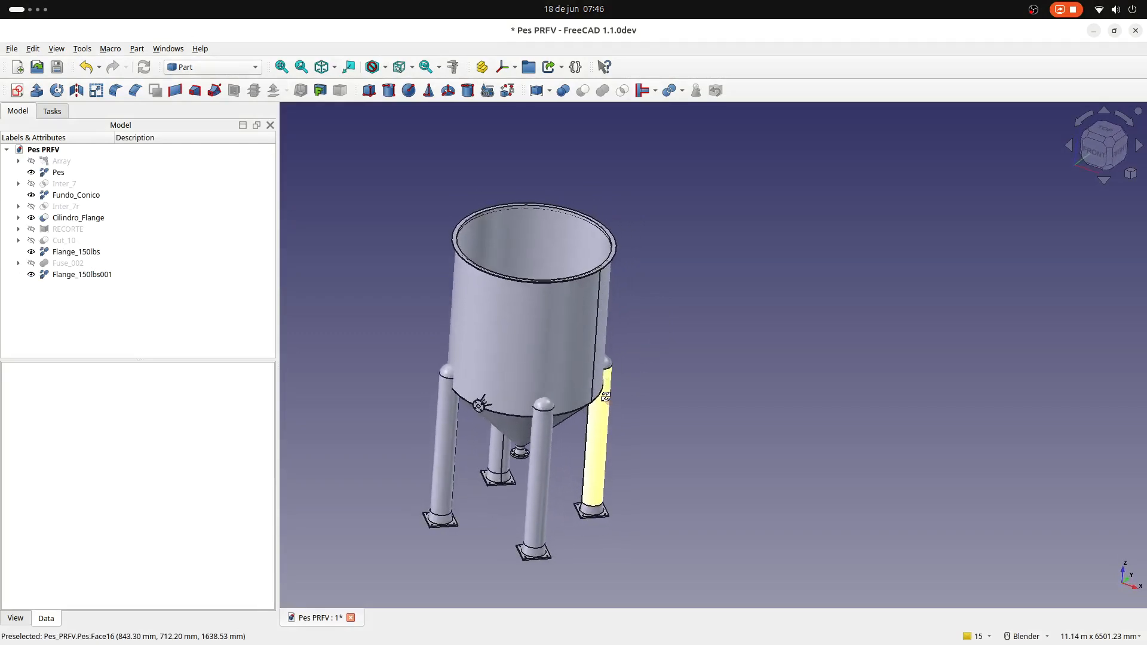
{"action": "left_click", "coordinate": [110, 49]}
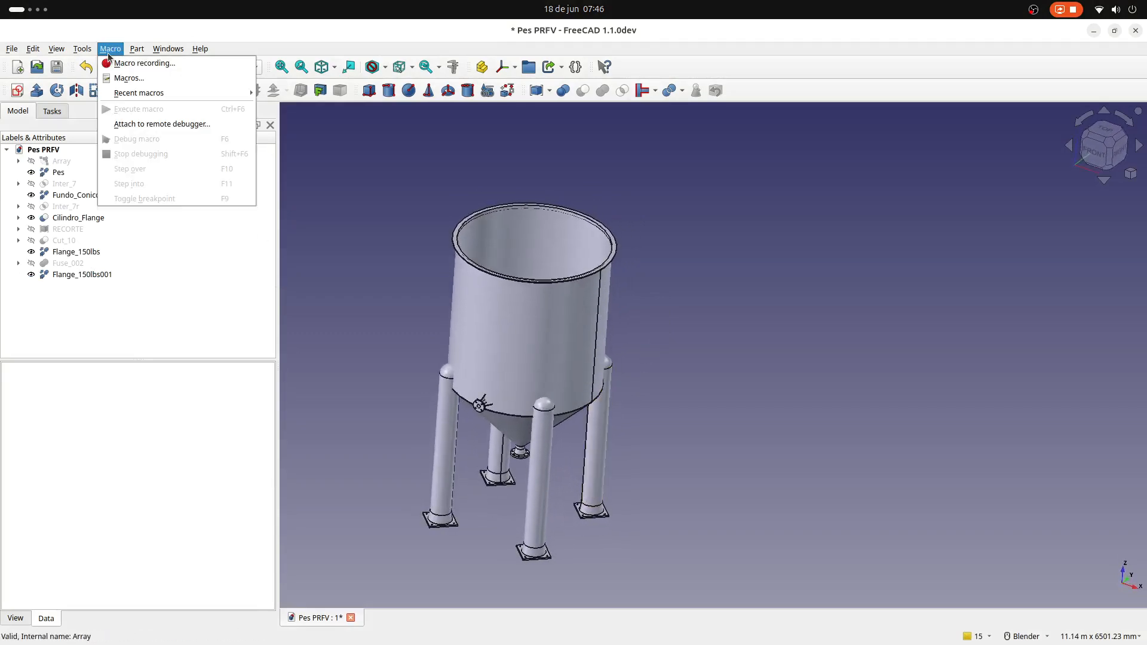
{"action": "left_click", "coordinate": [123, 79]}
{"action": "left_click", "coordinate": [445, 332]}
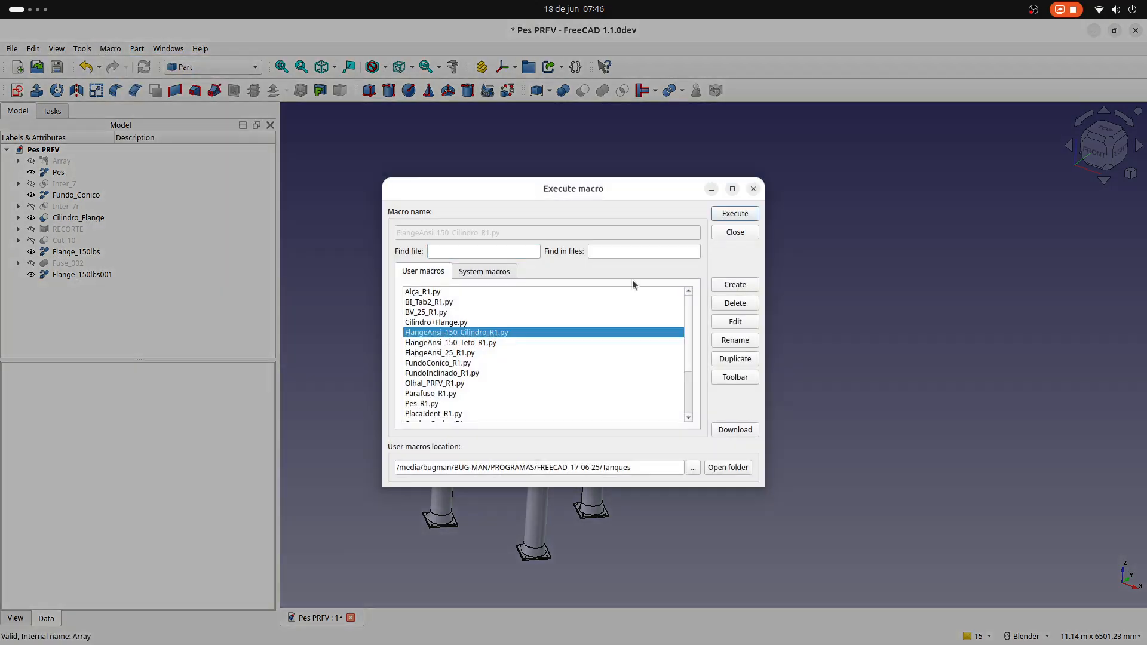
{"action": "left_click", "coordinate": [734, 213]}
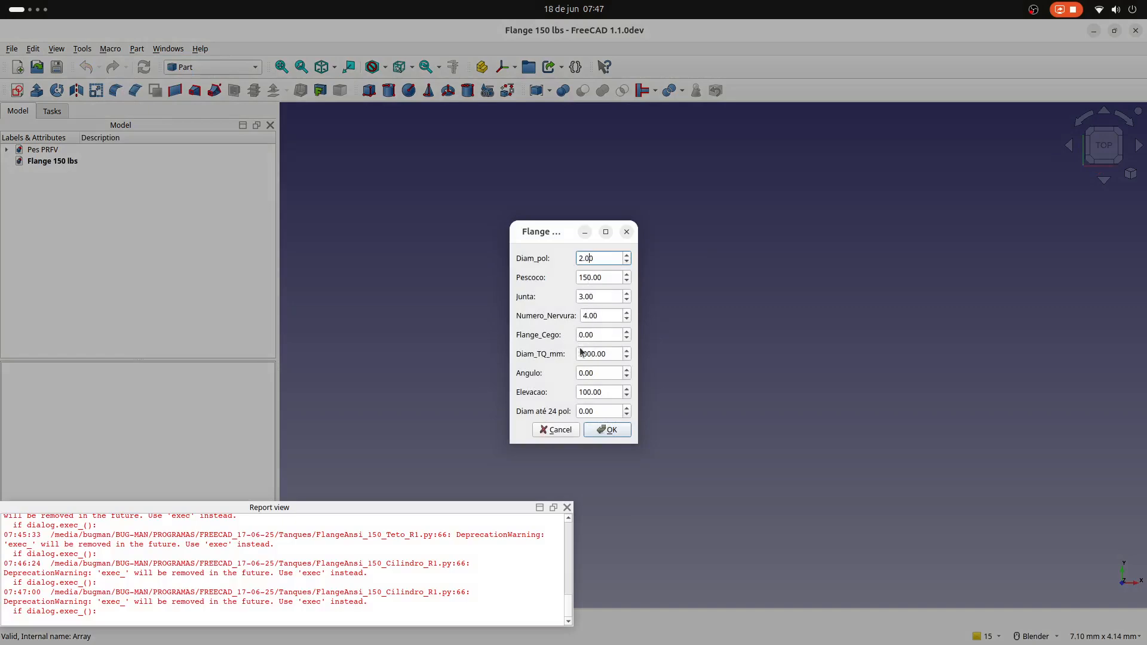
Step: Generate the 2-inch flange with Diam_TQ_mm 2000, Angulo 180 and an Elevacao near the cylinder's upper rim, and dismiss the report view
{"action": "left_click_drag", "start_coordinate": [584, 356], "coordinate": [568, 353]}
{"action": "type", "text": "2"}
{"action": "left_click", "coordinate": [580, 373]}
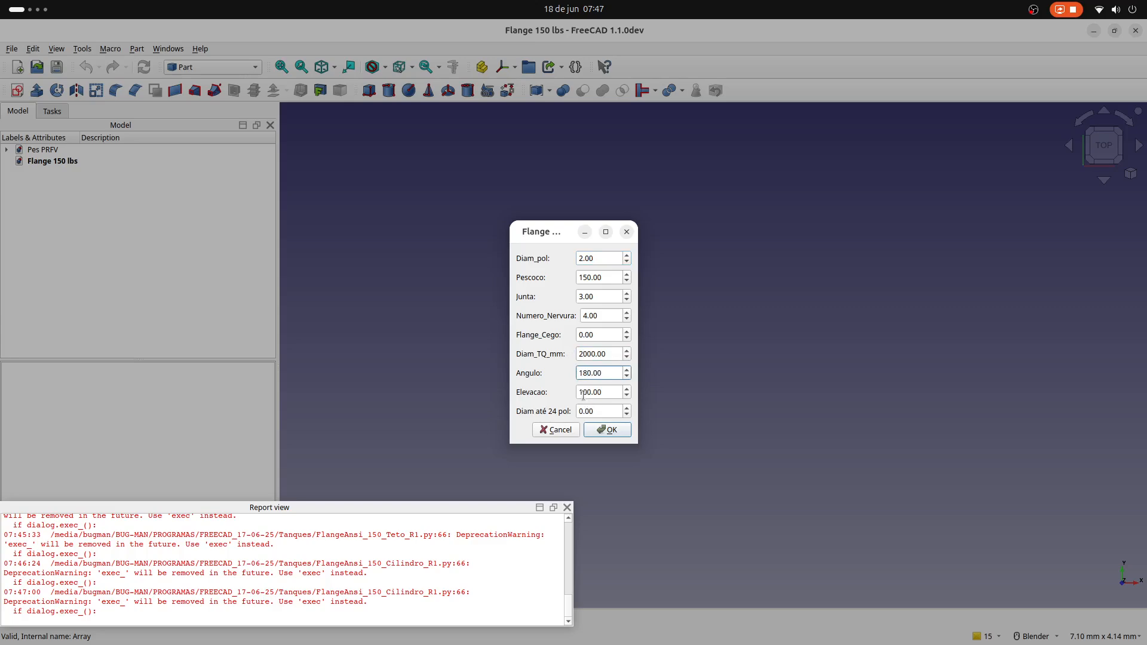
{"action": "left_click_drag", "start_coordinate": [582, 393], "coordinate": [554, 393]}
{"action": "left_click", "coordinate": [608, 430]}
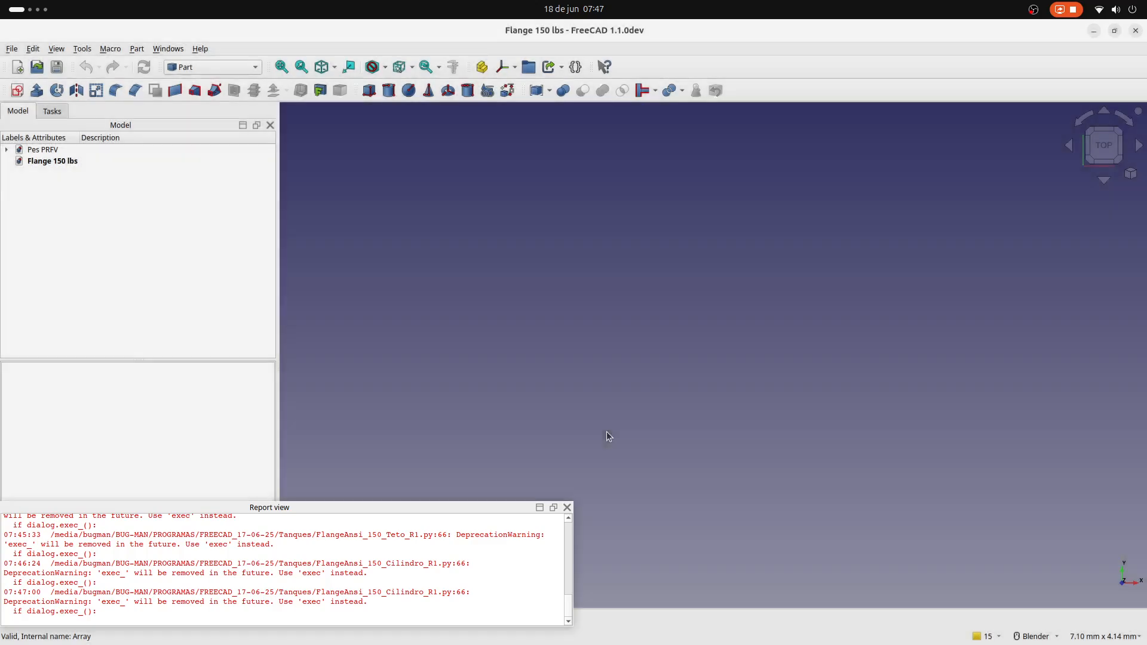
{"action": "left_click", "coordinate": [567, 507]}
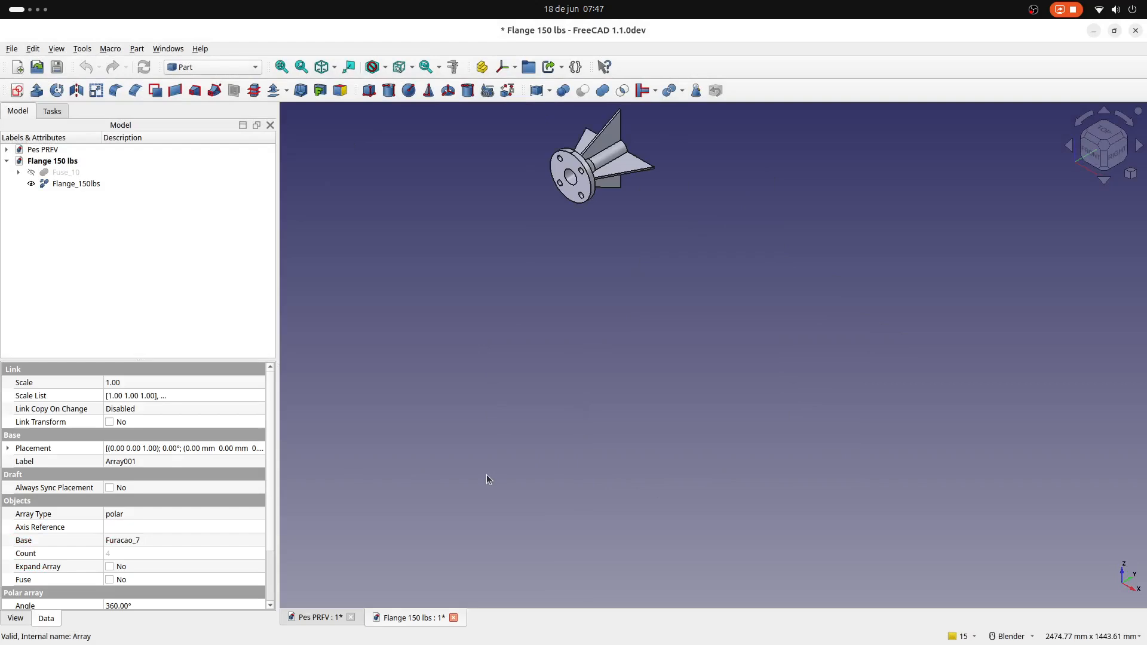
Step: Move the upper side flange into the Pes PRFV document and close the Flange 150 lbs document without saving
{"action": "left_click_drag", "start_coordinate": [64, 184], "coordinate": [65, 150]}
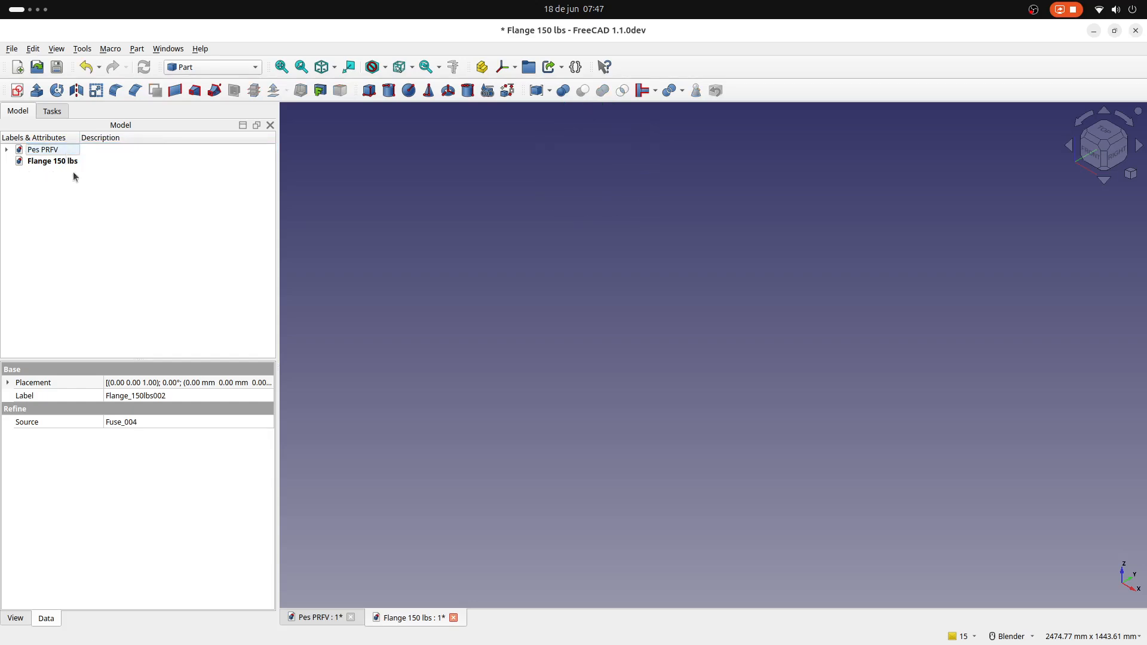
{"action": "left_click", "coordinate": [454, 619]}
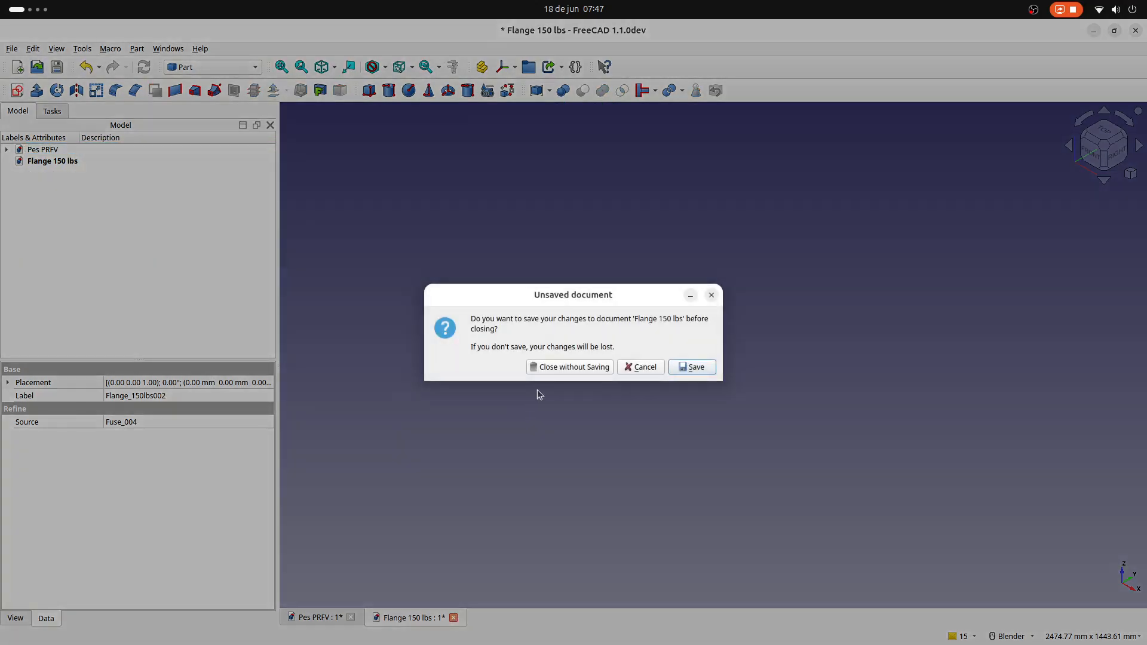
{"action": "left_click", "coordinate": [537, 367]}
Step: Run the Olhal_PRFV_R1.py macro to create lifting eyes for the tank
{"action": "middle_click_drag", "start_coordinate": [488, 424], "coordinate": [627, 338]}
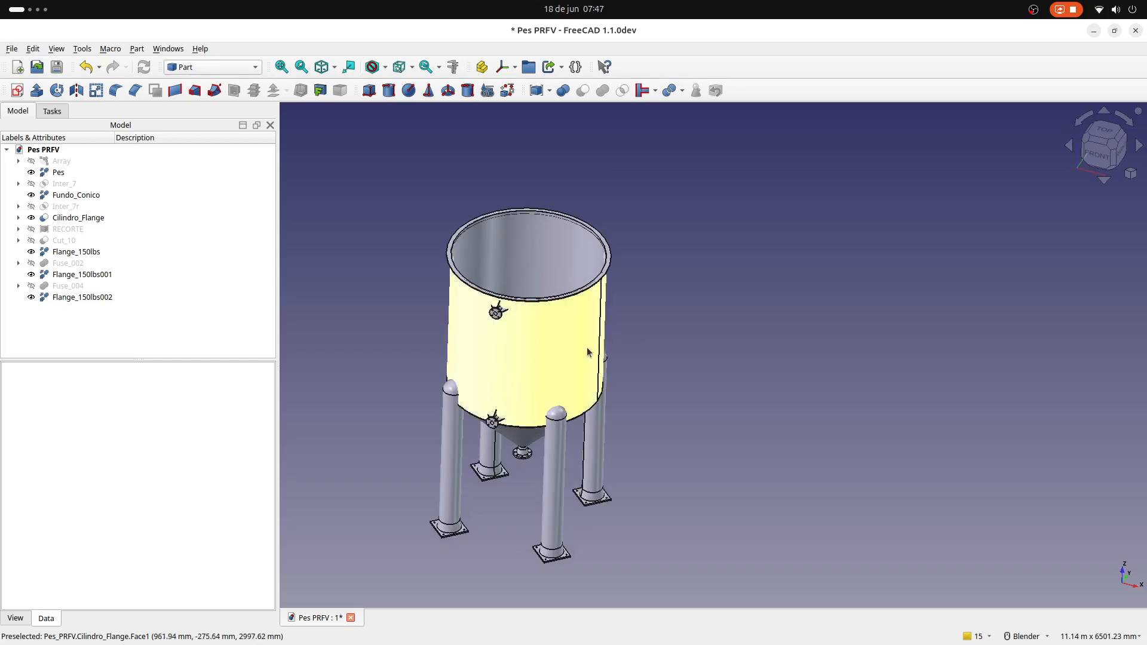
{"action": "scroll", "coordinate": [585, 351], "scroll_direction": "down", "scroll_amount": 3}
{"action": "scroll", "coordinate": [568, 375], "scroll_direction": "up", "scroll_amount": 2}
{"action": "middle_click_drag", "start_coordinate": [568, 375], "coordinate": [560, 368]}
{"action": "scroll", "coordinate": [560, 368], "scroll_direction": "up", "scroll_amount": 1}
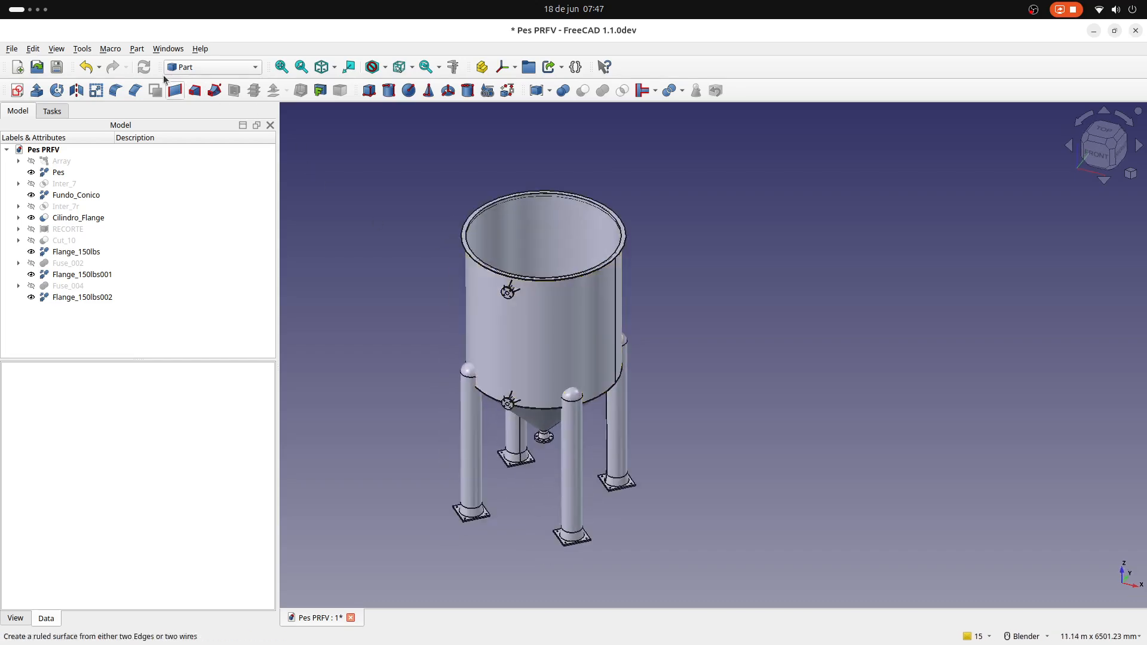
{"action": "left_click", "coordinate": [117, 52]}
{"action": "left_click", "coordinate": [129, 78]}
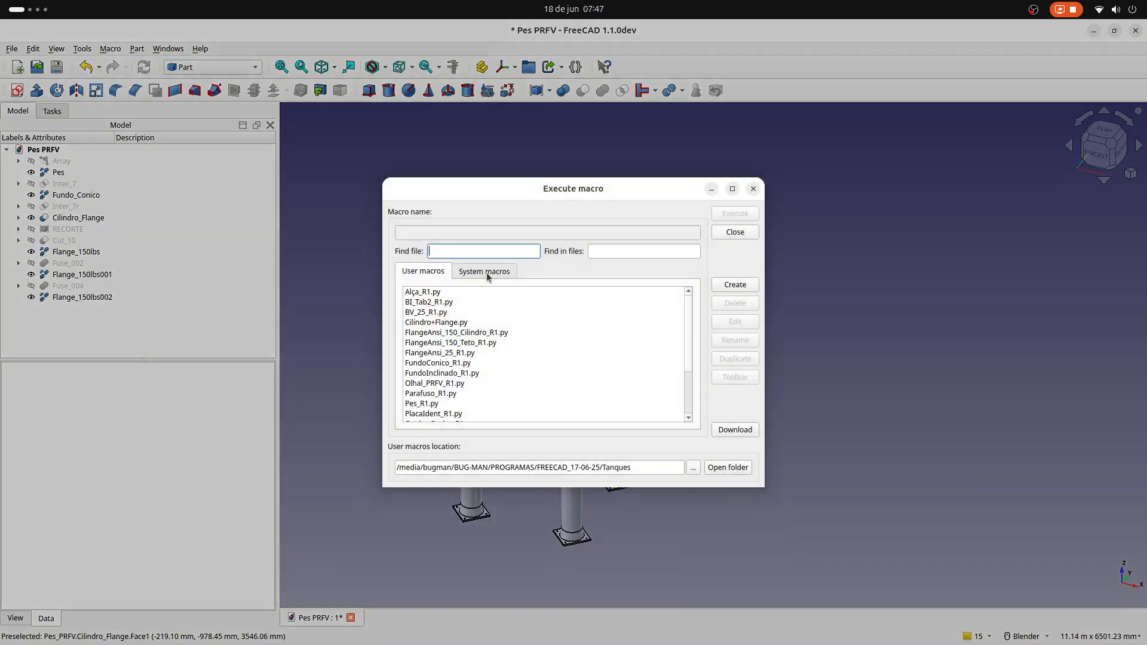
{"action": "left_click", "coordinate": [435, 384]}
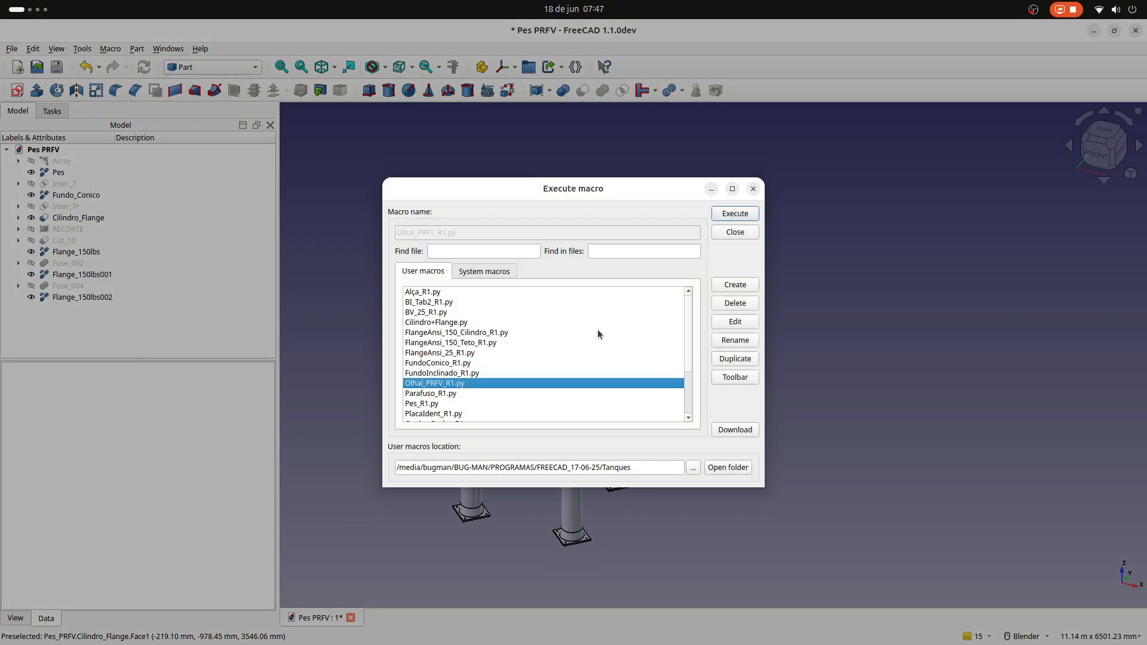
{"action": "left_click", "coordinate": [734, 213]}
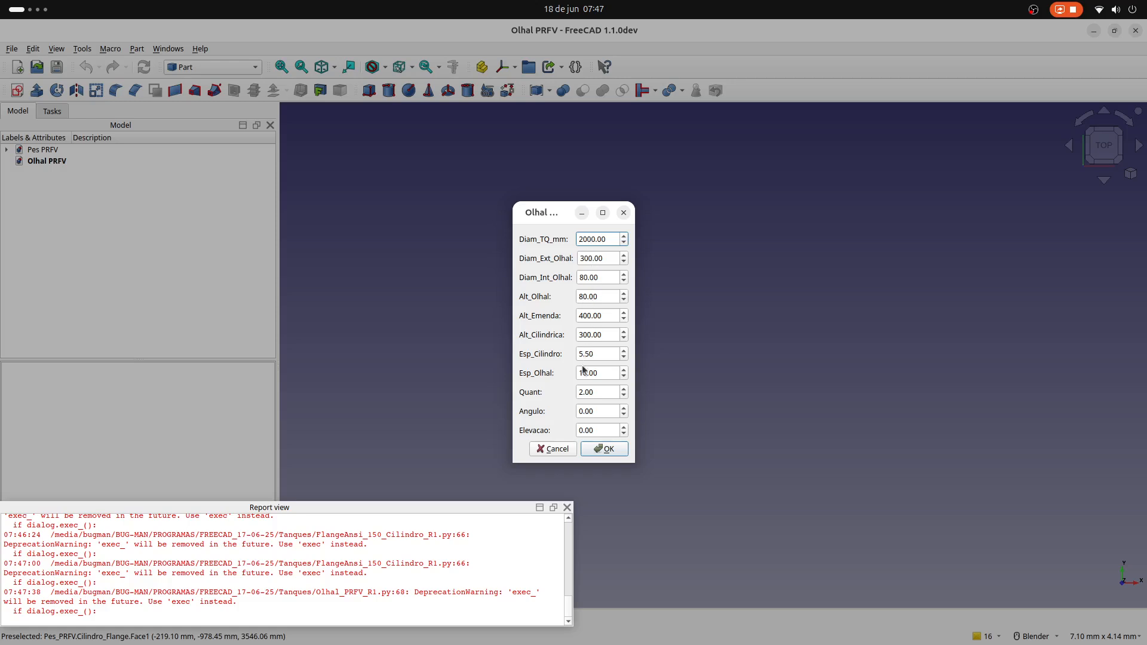
Step: Set Quant to 3 and raise Elevacao to the cylinder's upper part, then generate the lifting eyes and dismiss the report view
{"action": "left_click_drag", "start_coordinate": [601, 393], "coordinate": [560, 392]}
{"action": "type", "text": "3"}
{"action": "left_click", "coordinate": [580, 431]}
{"action": "left_click", "coordinate": [605, 449]}
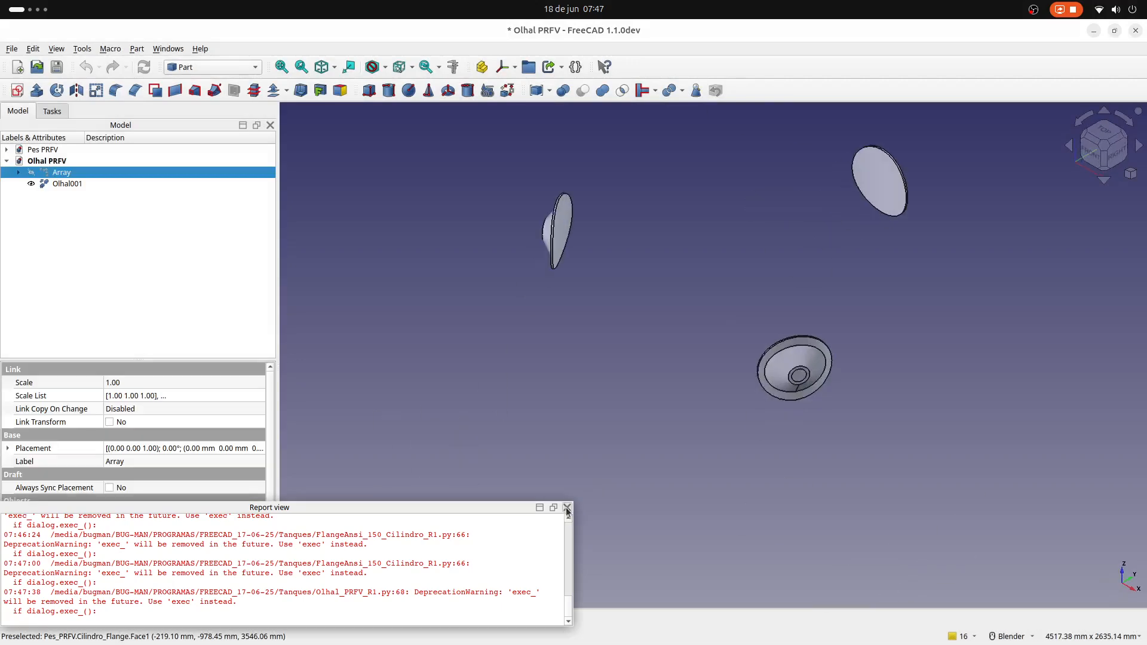
{"action": "left_click", "coordinate": [567, 507]}
Step: Move Olhal001 into the Pes PRFV document and close the Olhal PRFV document without saving
{"action": "left_click", "coordinate": [68, 185]}
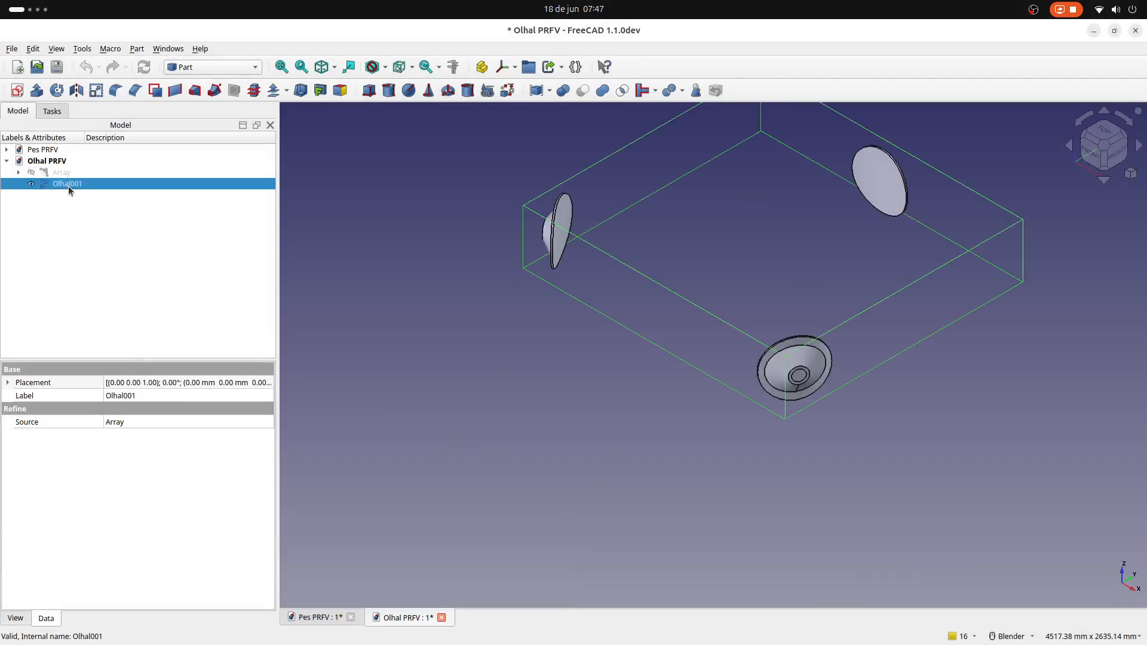
{"action": "left_click_drag", "start_coordinate": [68, 185], "coordinate": [72, 150]}
{"action": "left_click", "coordinate": [441, 618]}
{"action": "left_click", "coordinate": [568, 366]}
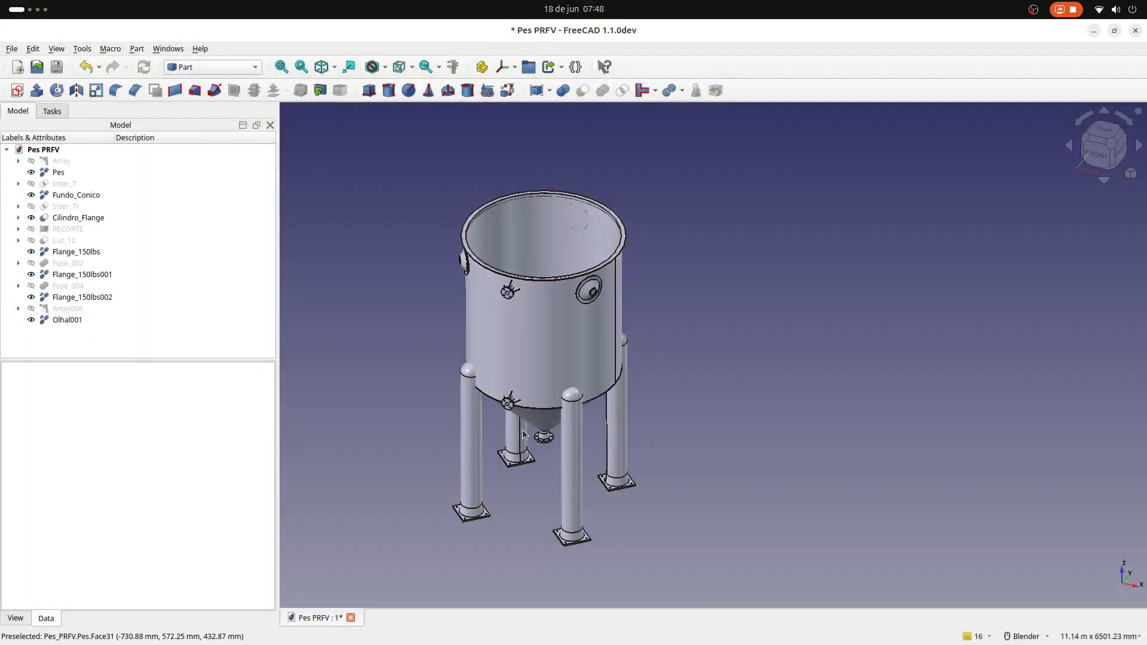
Step: Run the SuporteAgitador_R1.py macro with its default values to generate the agitator support, and dismiss the report view
{"action": "middle_click_drag", "start_coordinate": [571, 395], "coordinate": [529, 392]}
{"action": "key", "text": "0"}
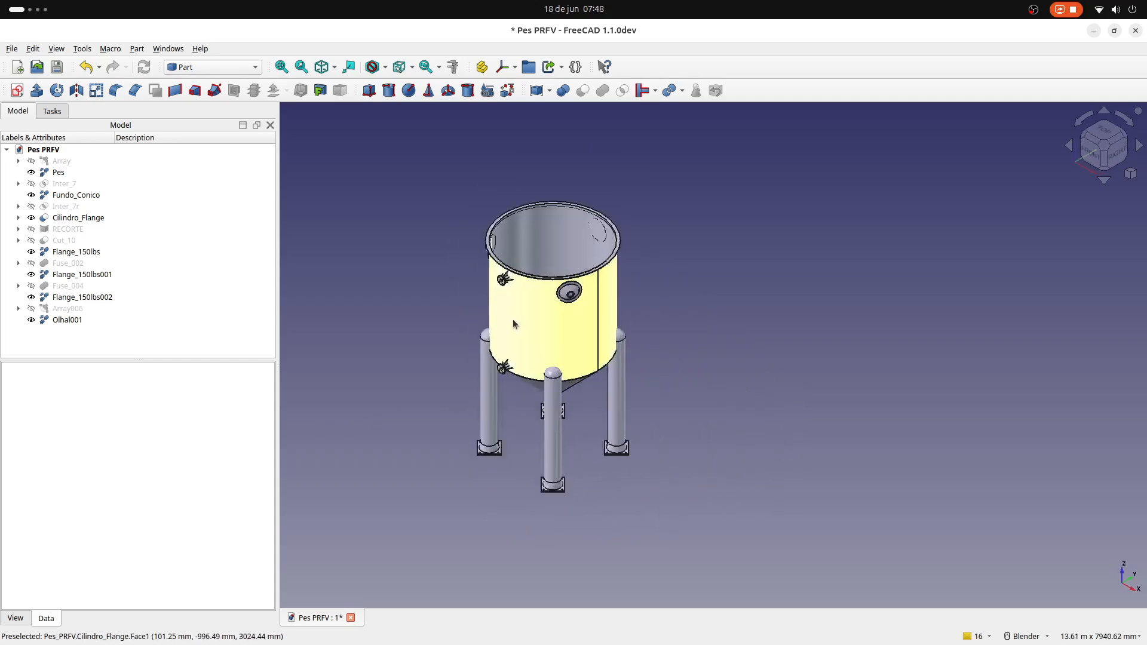
{"action": "mouse_move", "coordinate": [512, 324]}
{"action": "middle_mouse_down"}
{"action": "mouse_move", "coordinate": [635, 309]}
{"action": "mouse_move", "coordinate": [509, 346]}
{"action": "middle_mouse_up"}
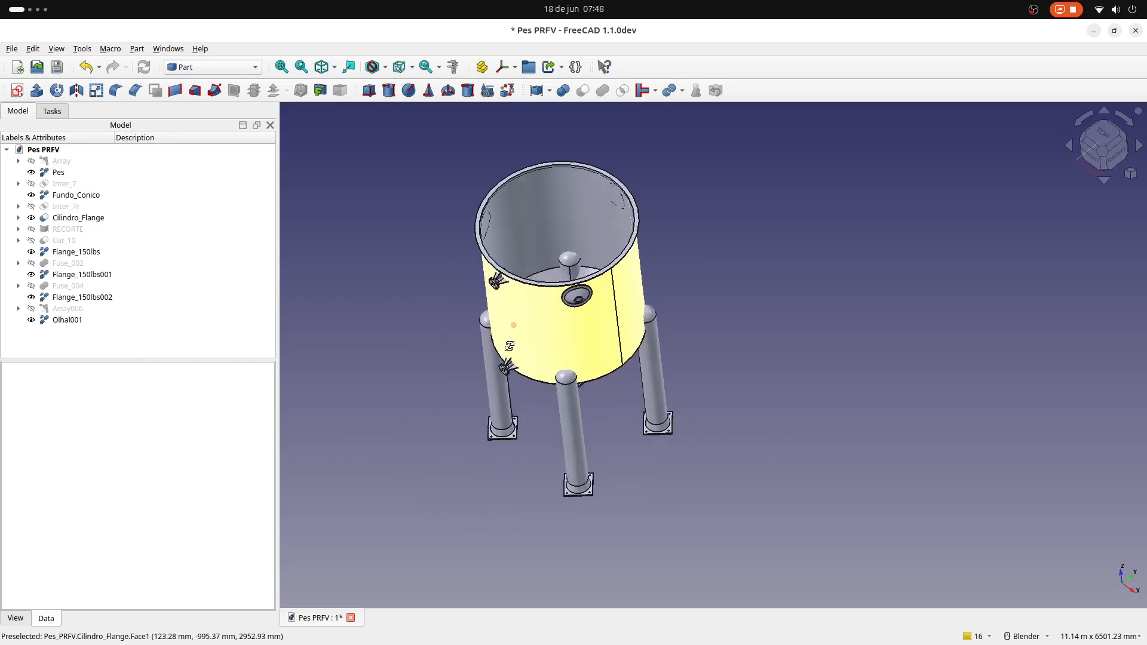
{"action": "left_click", "coordinate": [112, 50]}
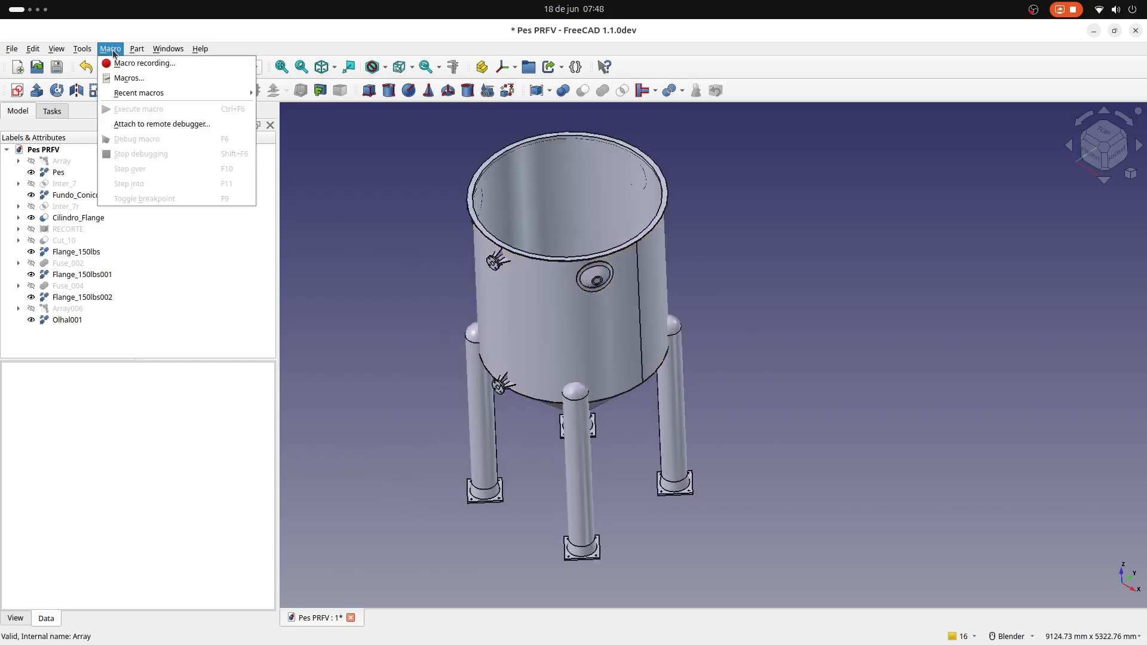
{"action": "left_click", "coordinate": [127, 78]}
{"action": "scroll", "coordinate": [450, 359], "scroll_direction": "down", "scroll_amount": 4}
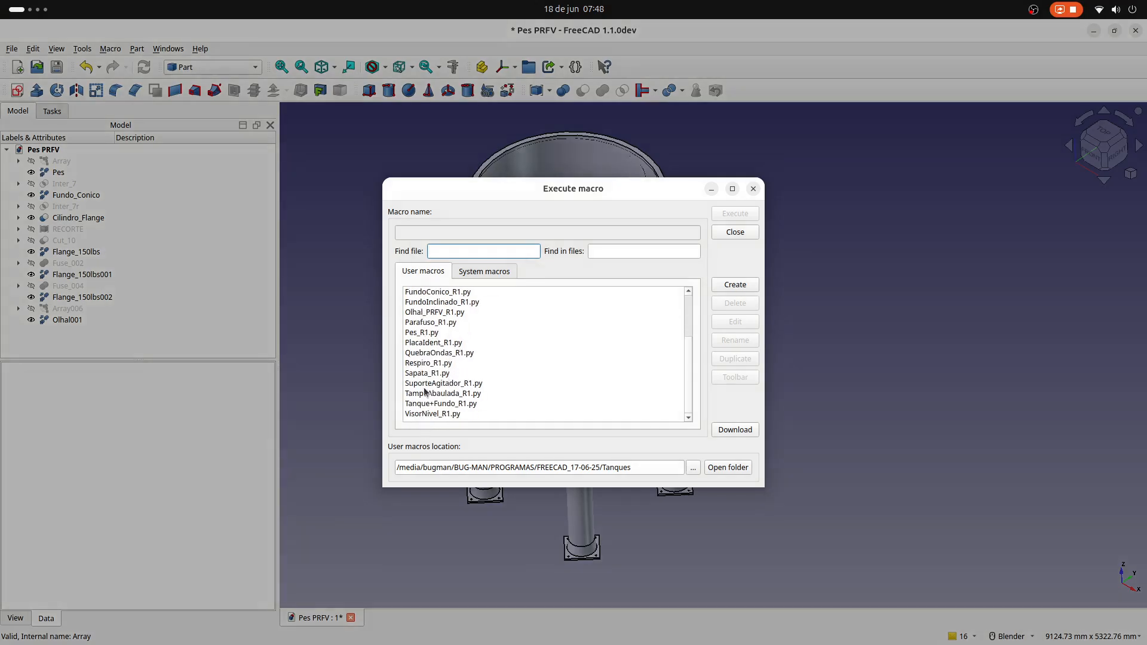
{"action": "left_click", "coordinate": [426, 385]}
{"action": "left_click", "coordinate": [718, 216]}
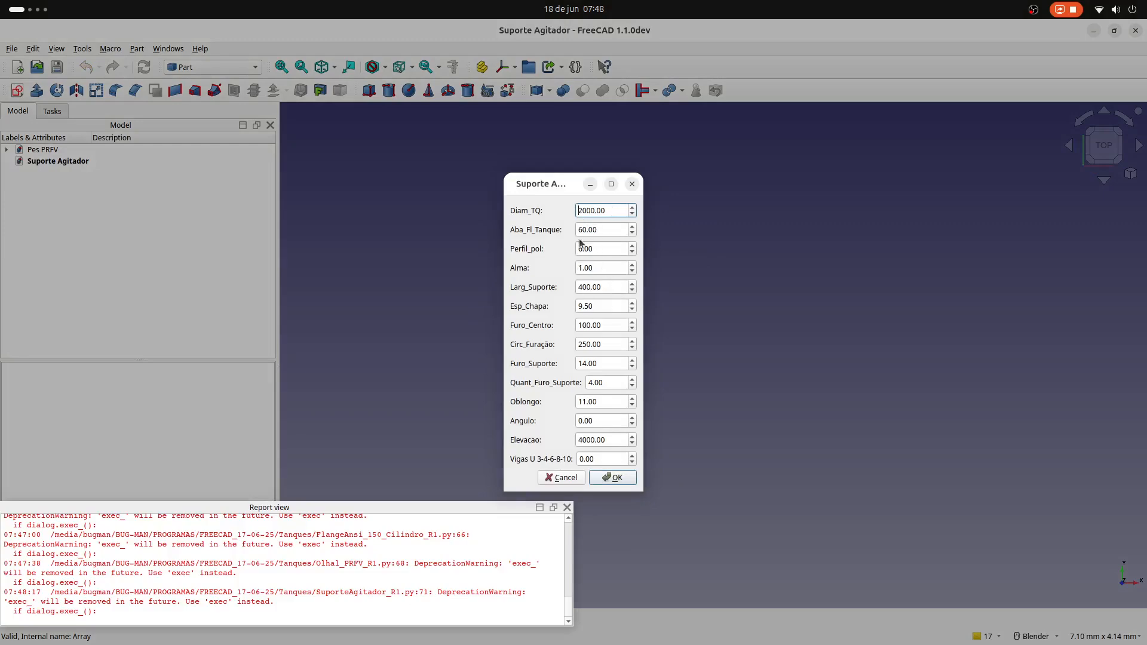
{"action": "left_click", "coordinate": [607, 481]}
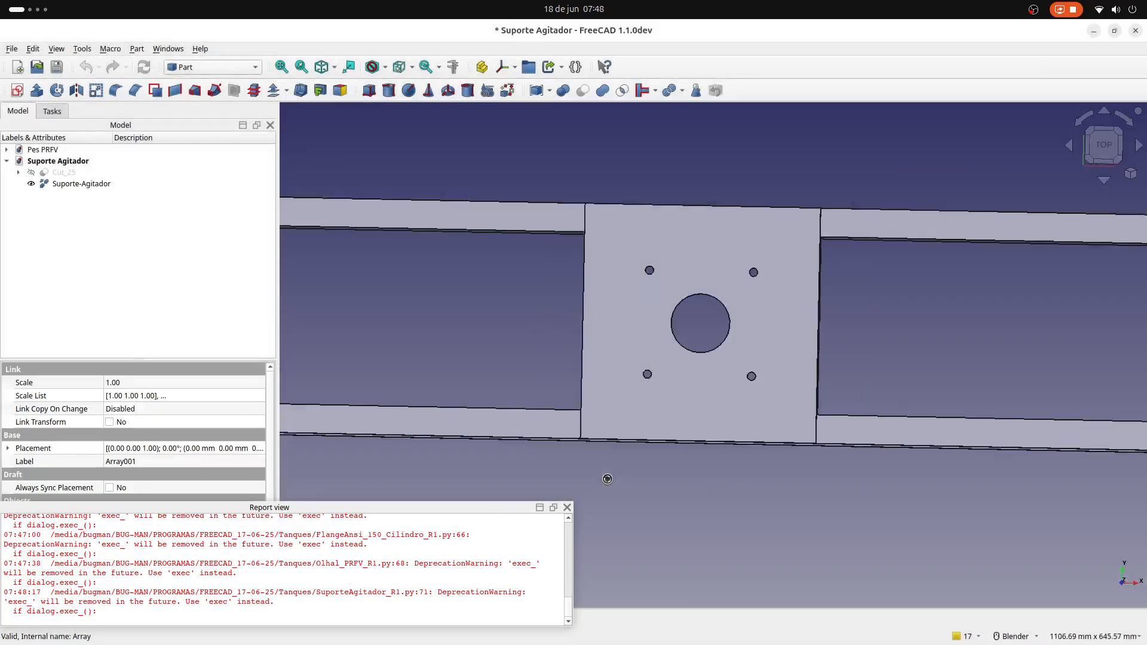
{"action": "left_click", "coordinate": [566, 507]}
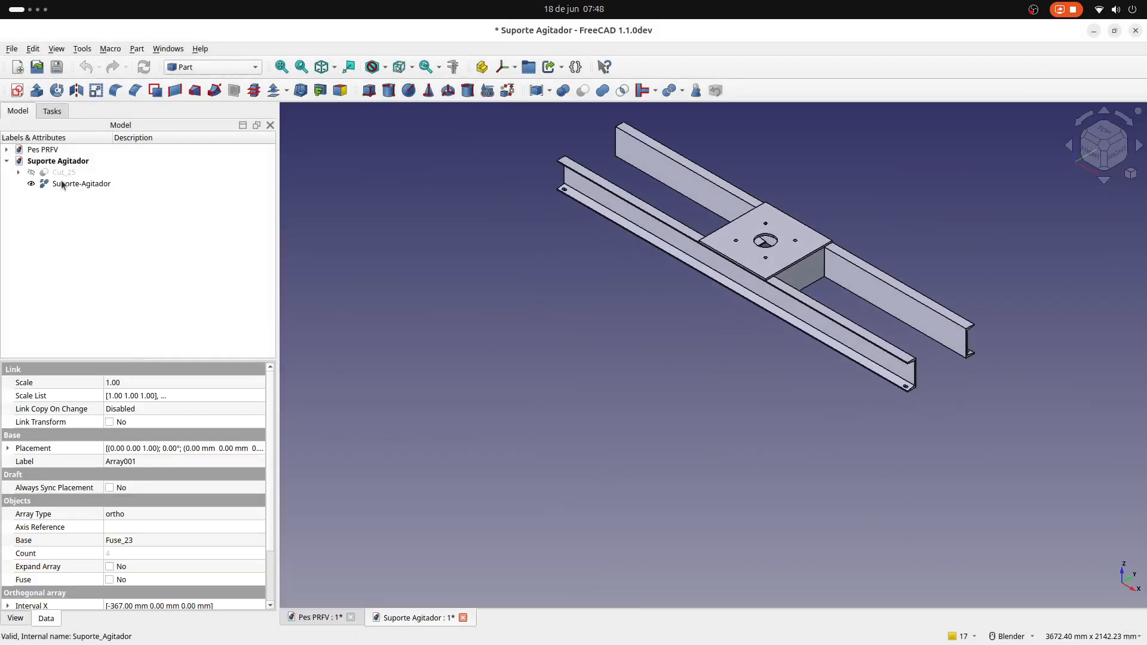
Step: Move Suporte-Agitador into the Pes PRFV document and close the Suporte Agitador document without saving
{"action": "middle_click_drag", "start_coordinate": [585, 374], "coordinate": [547, 360]}
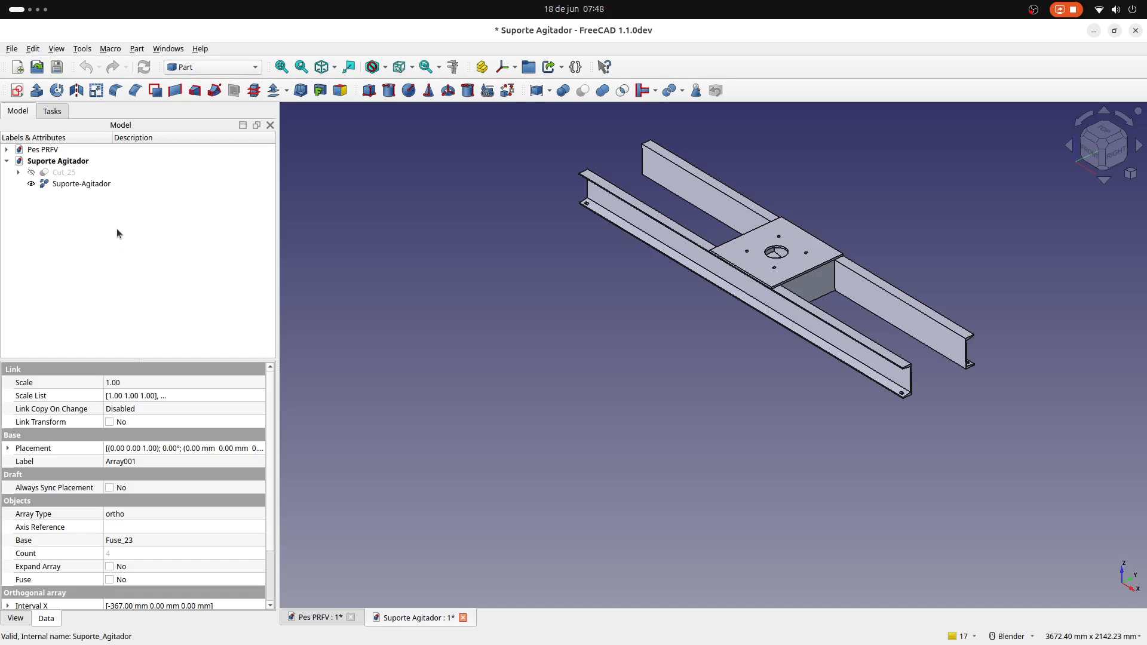
{"action": "left_click_drag", "start_coordinate": [80, 185], "coordinate": [75, 156]}
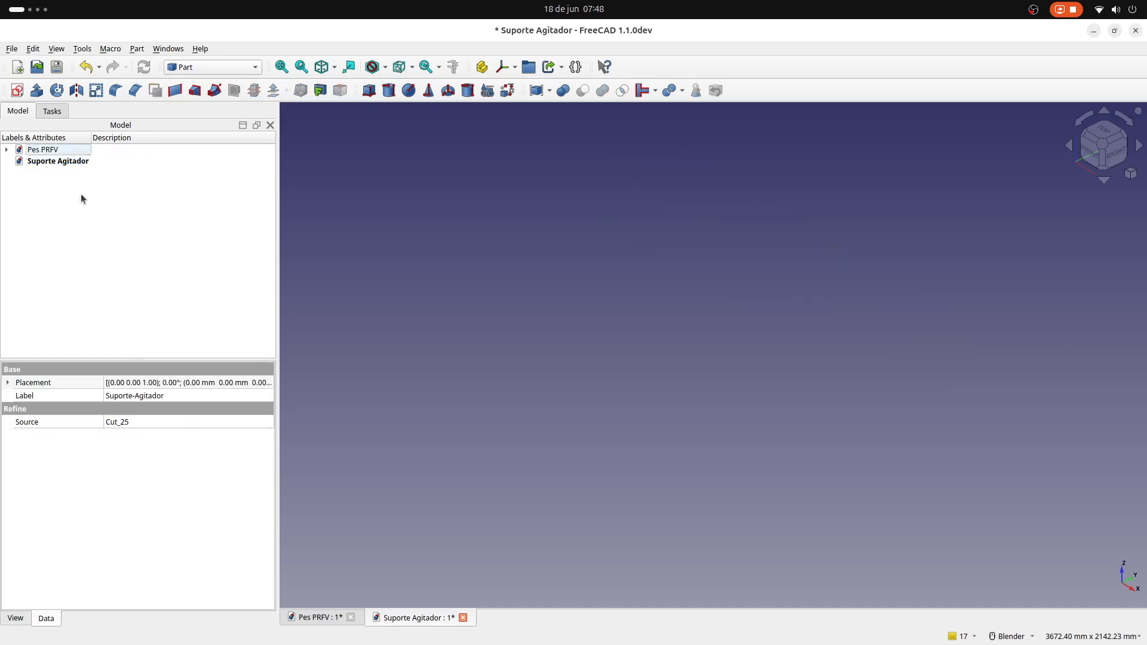
{"action": "left_click", "coordinate": [463, 622]}
{"action": "left_click", "coordinate": [567, 366]}
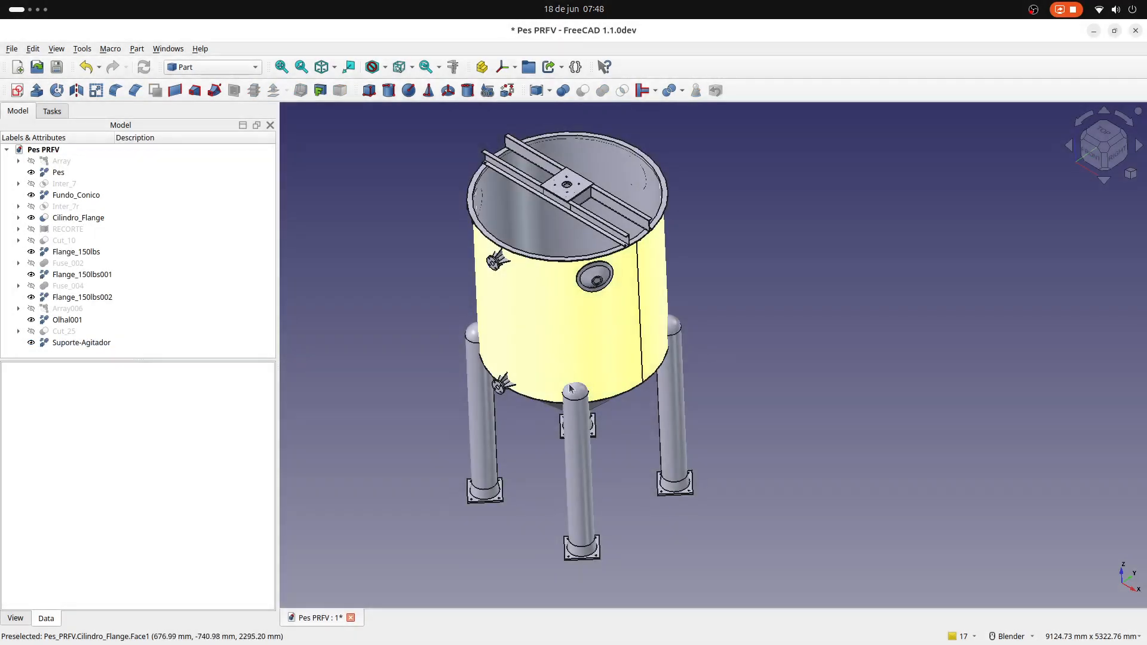
Step: Run the QuebraOndas_R1.py macro to create wave breakers for the tank
{"action": "middle_click_drag", "start_coordinate": [630, 450], "coordinate": [575, 454]}
{"action": "key", "text": "0"}
{"action": "scroll", "coordinate": [555, 483], "scroll_direction": "down", "scroll_amount": 3}
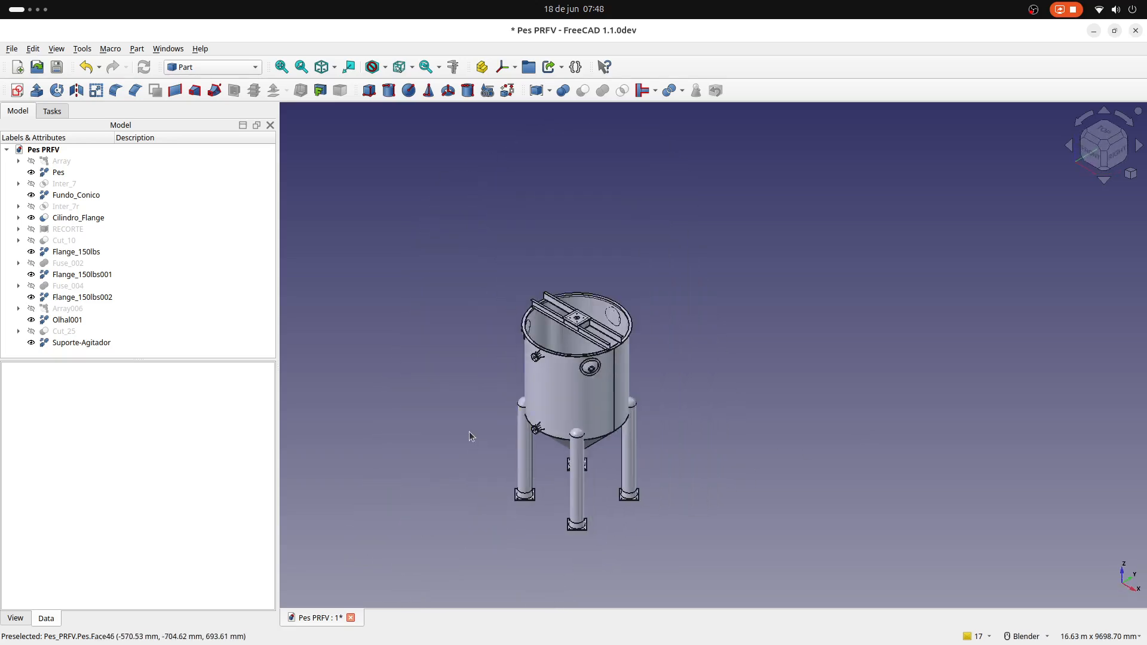
{"action": "scroll", "coordinate": [468, 431], "scroll_direction": "up", "scroll_amount": 2}
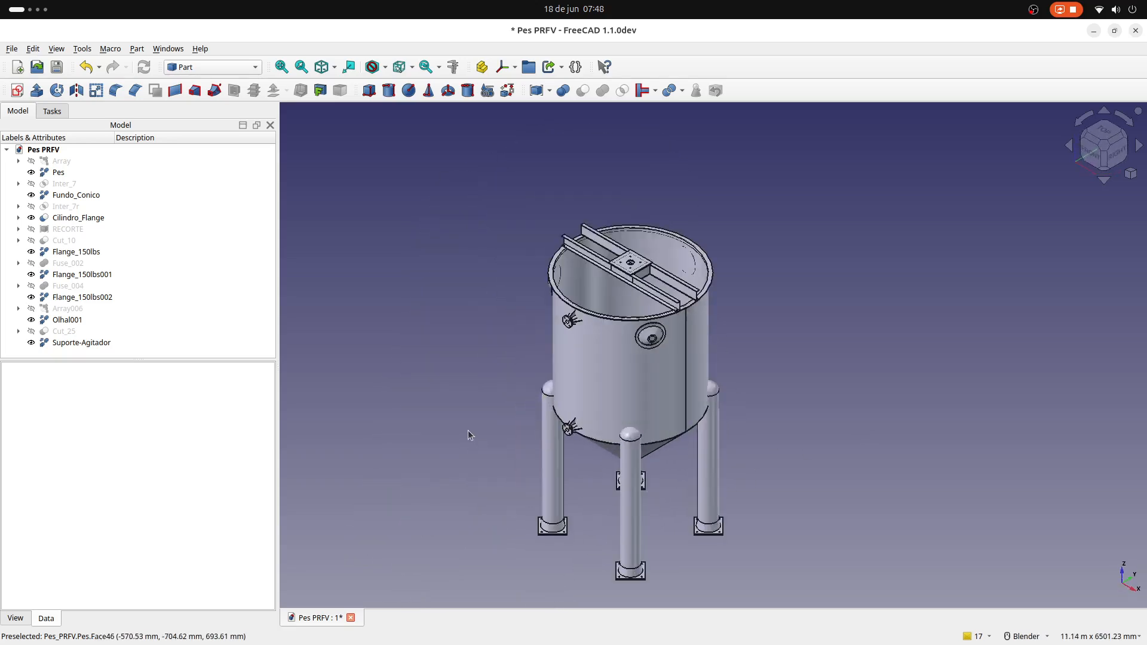
{"action": "left_click", "coordinate": [110, 49]}
{"action": "left_click", "coordinate": [123, 77]}
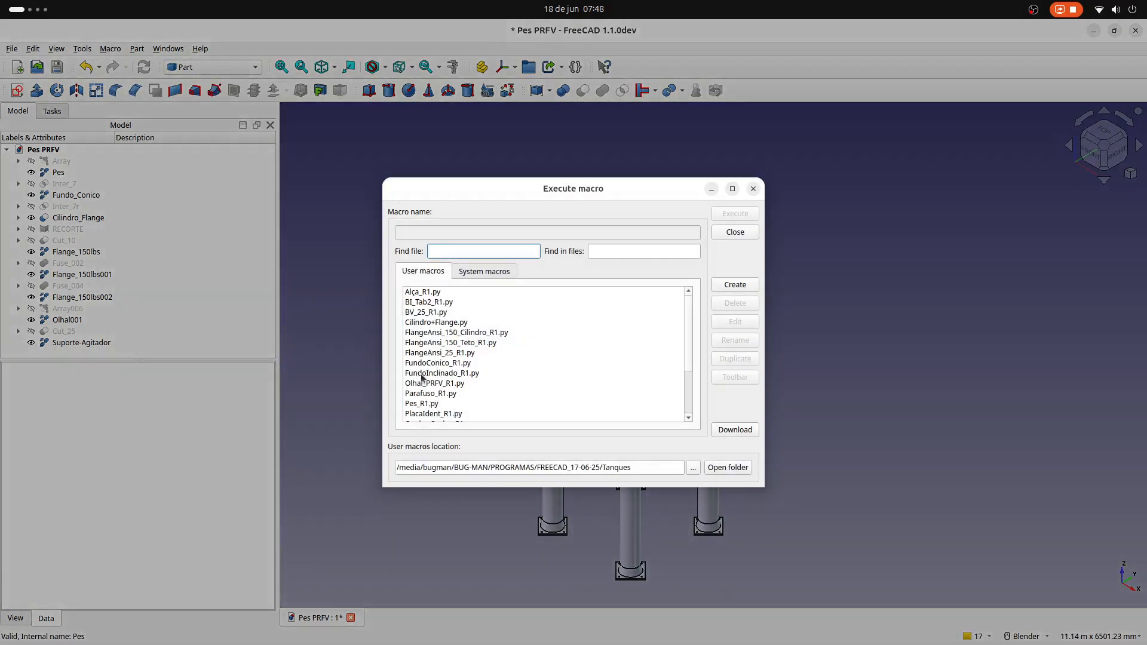
{"action": "scroll", "coordinate": [430, 395], "scroll_direction": "down", "scroll_amount": 1}
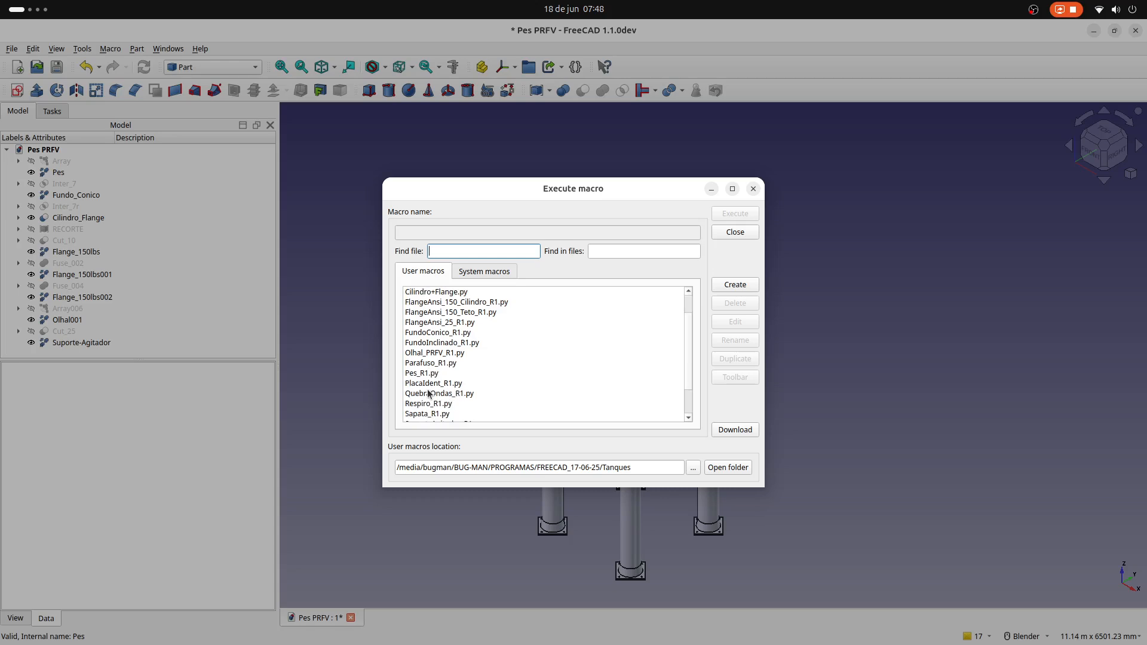
{"action": "left_click", "coordinate": [447, 393]}
{"action": "left_click", "coordinate": [745, 215]}
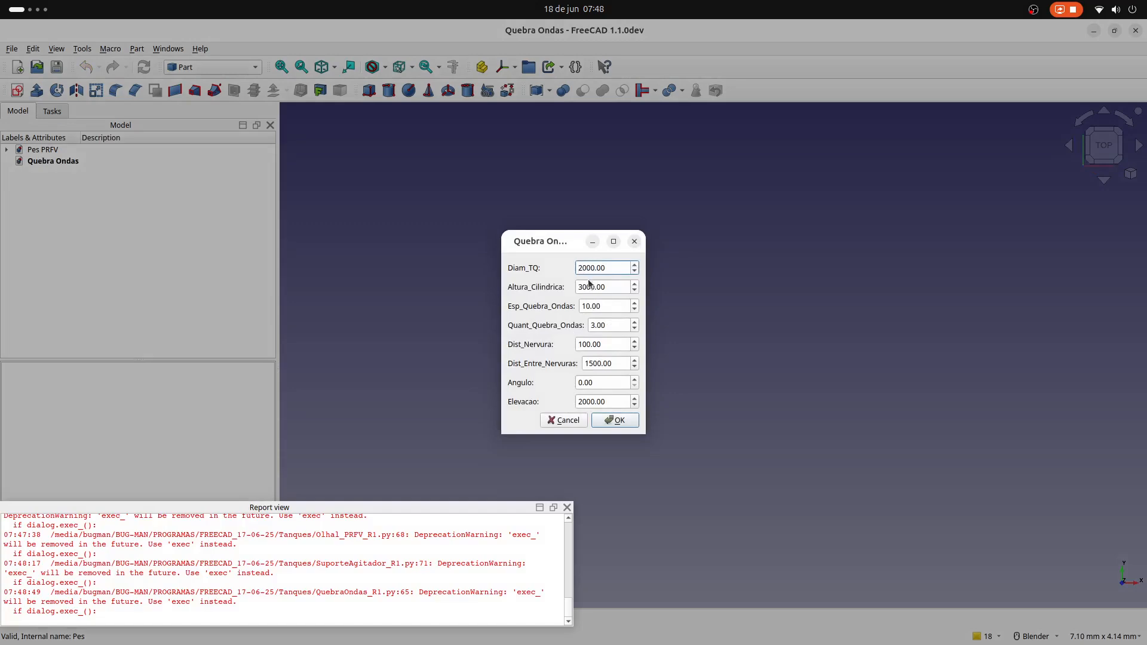
Step: Set Altura_Cilindrica to 2000 and Dist_Entre_Nervuras to 1000, then generate the three wave breakers and dismiss the report view
{"action": "left_click_drag", "start_coordinate": [584, 288], "coordinate": [570, 289]}
{"action": "type", "text": "2"}
{"action": "left_click", "coordinate": [592, 363]}
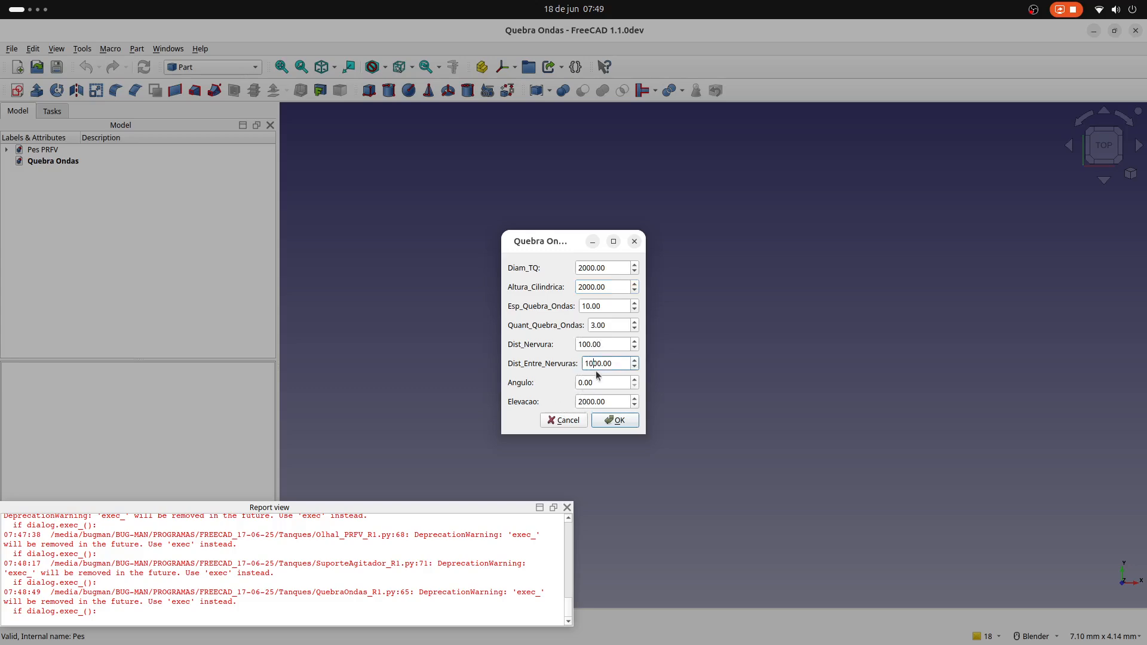
{"action": "left_click", "coordinate": [615, 420]}
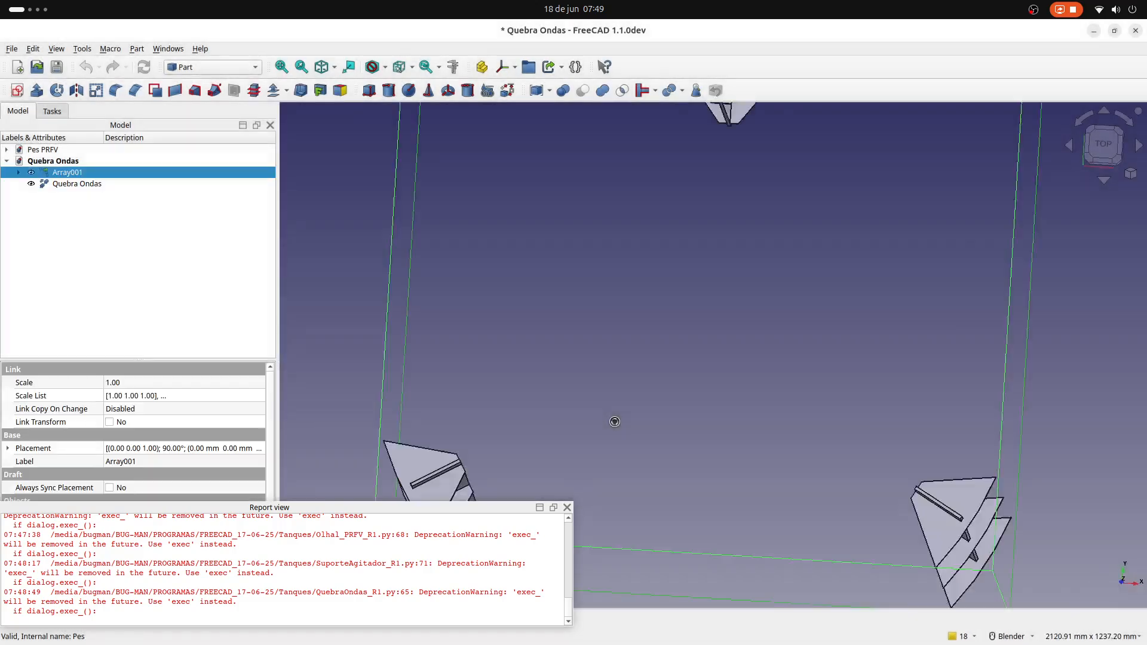
{"action": "left_click", "coordinate": [568, 507]}
{"action": "scroll", "coordinate": [515, 413], "scroll_direction": "down", "scroll_amount": 4}
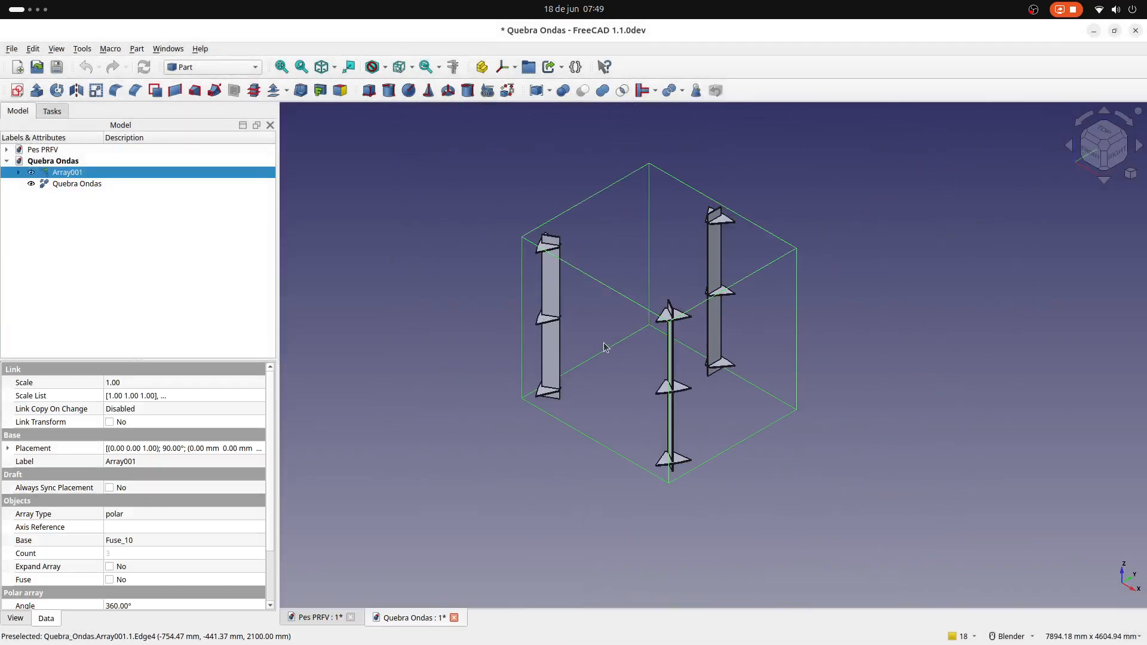
Step: Move Quebra Ondas into the Pes PRFV document and close the Quebra Ondas document without saving
{"action": "left_click", "coordinate": [442, 315]}
{"action": "middle_click_drag", "start_coordinate": [471, 308], "coordinate": [512, 350]}
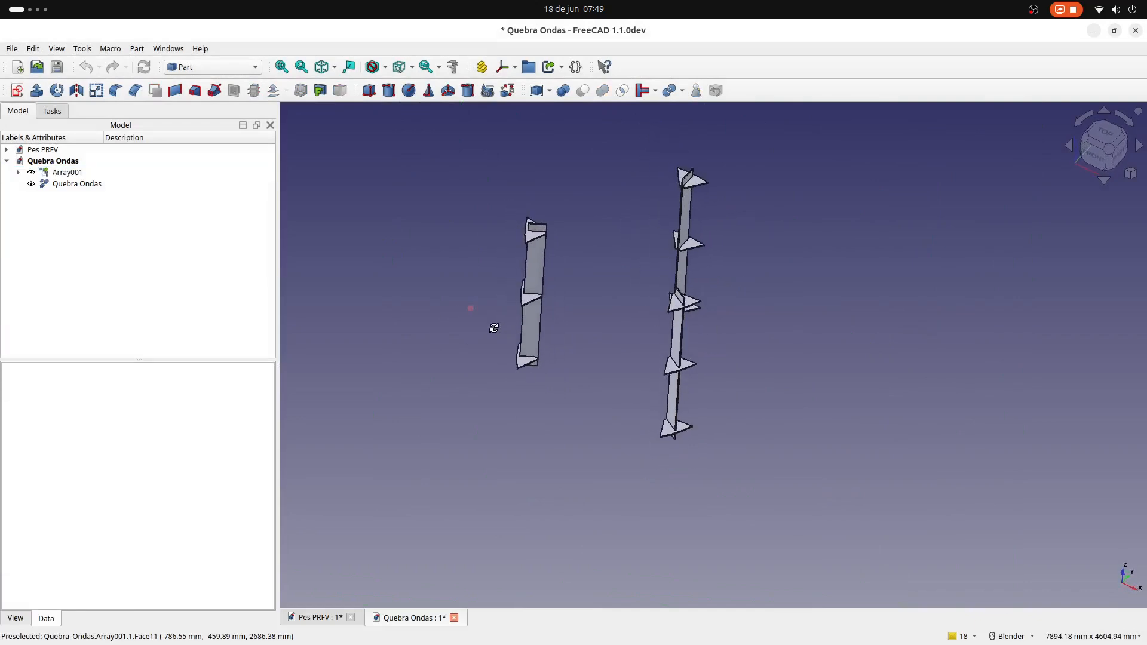
{"action": "left_click", "coordinate": [56, 172]}
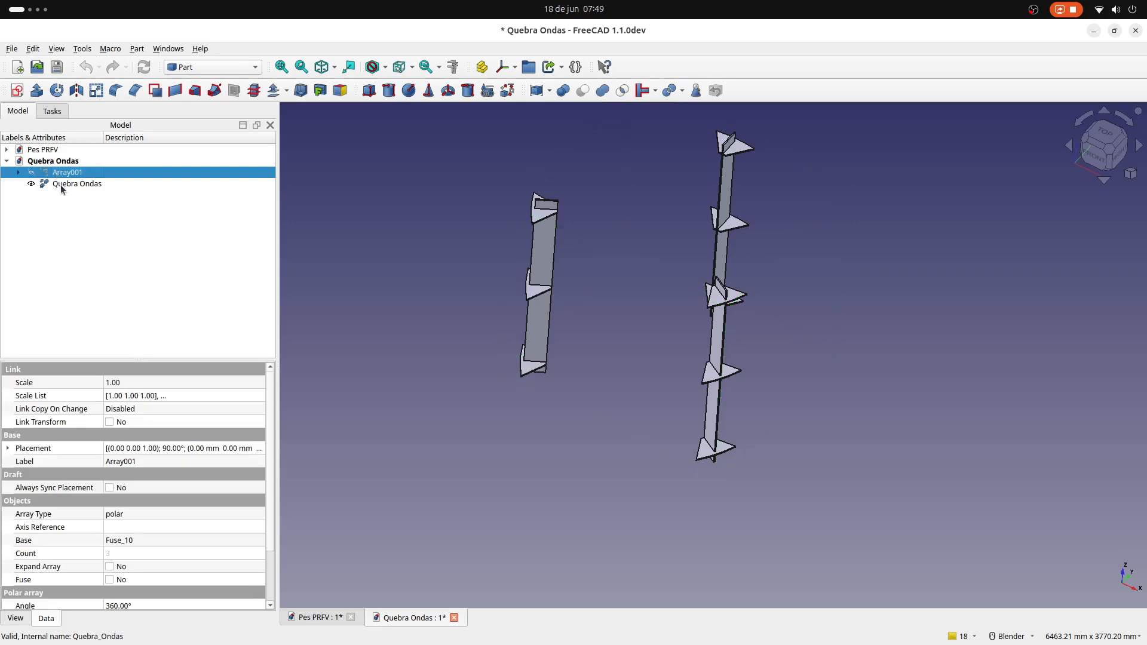
{"action": "left_click", "coordinate": [59, 184]}
{"action": "left_click_drag", "start_coordinate": [61, 186], "coordinate": [59, 153]}
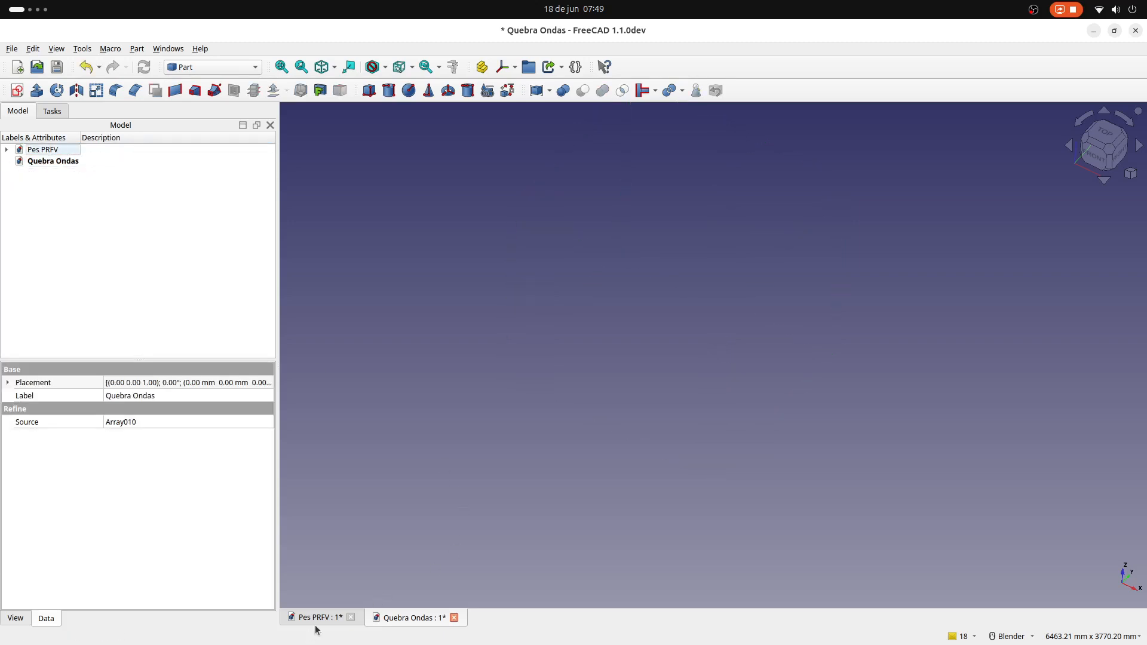
{"action": "left_click", "coordinate": [455, 617]}
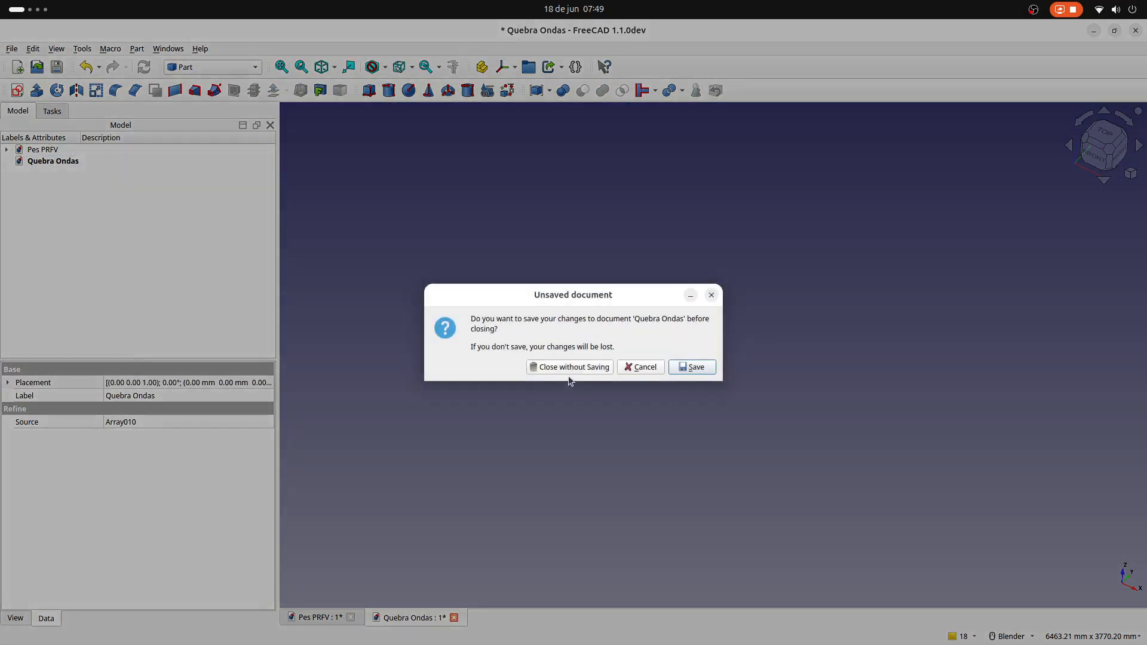
{"action": "left_click", "coordinate": [501, 367]}
Step: Change the user macros location to the Escada folder under FREECAD_17-06-25
{"action": "middle_click_drag", "start_coordinate": [677, 280], "coordinate": [685, 259]}
{"action": "key", "text": "0"}
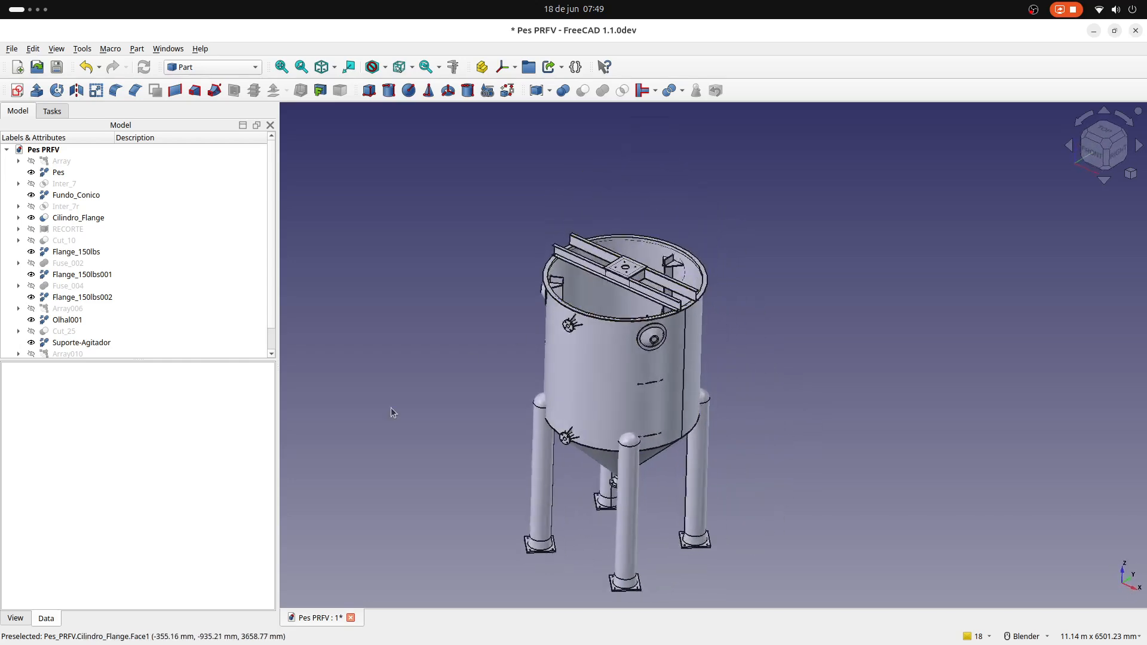
{"action": "scroll", "coordinate": [391, 425], "scroll_direction": "down", "scroll_amount": 2}
{"action": "scroll", "coordinate": [472, 392], "scroll_direction": "up", "scroll_amount": 2}
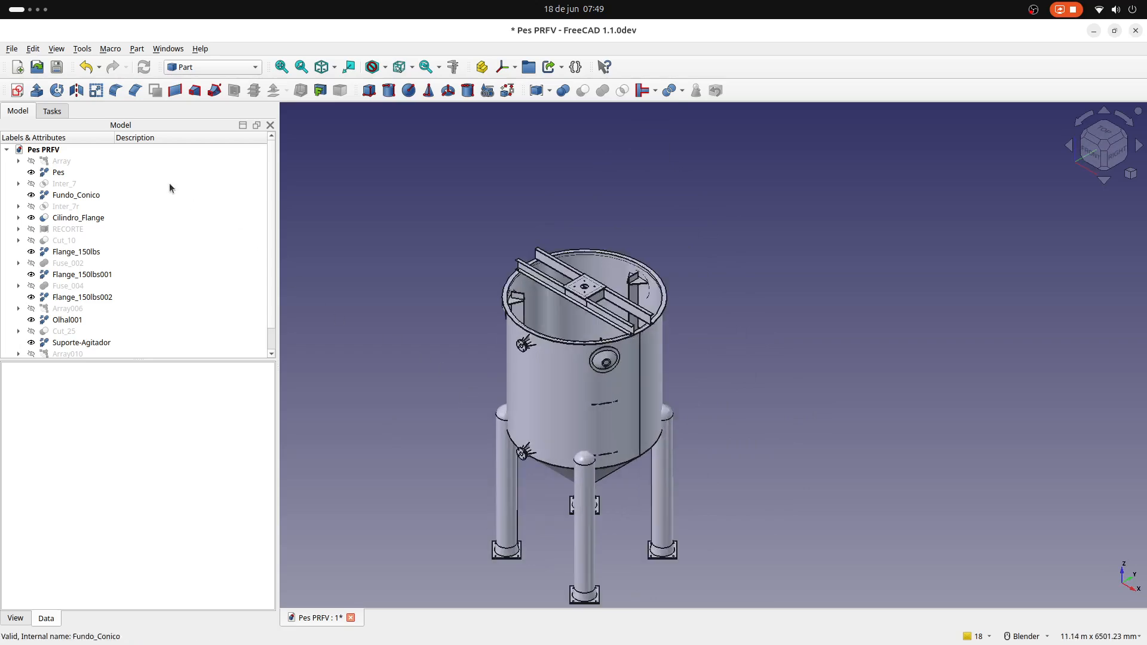
{"action": "left_click", "coordinate": [110, 49]}
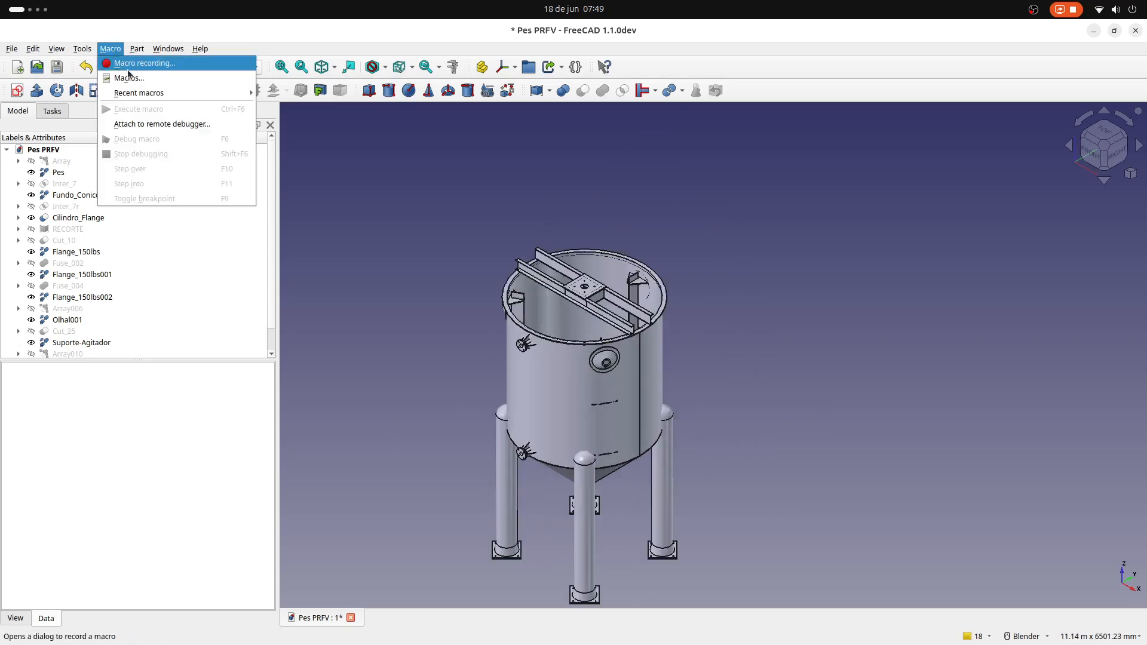
{"action": "left_click", "coordinate": [137, 78]}
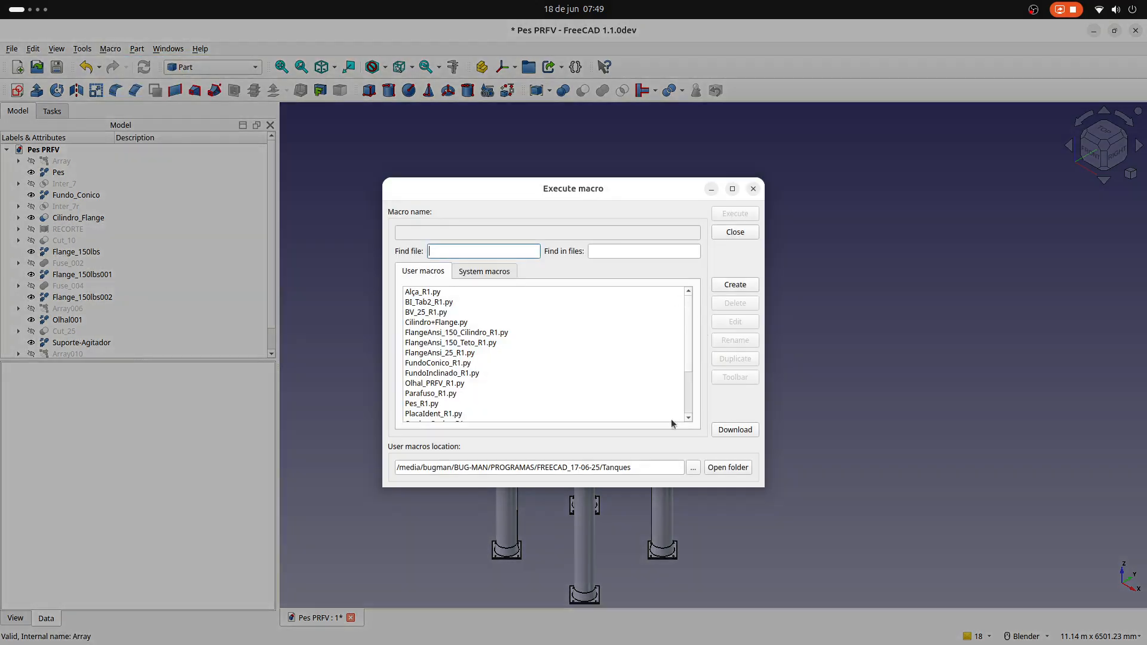
{"action": "left_click", "coordinate": [691, 472]}
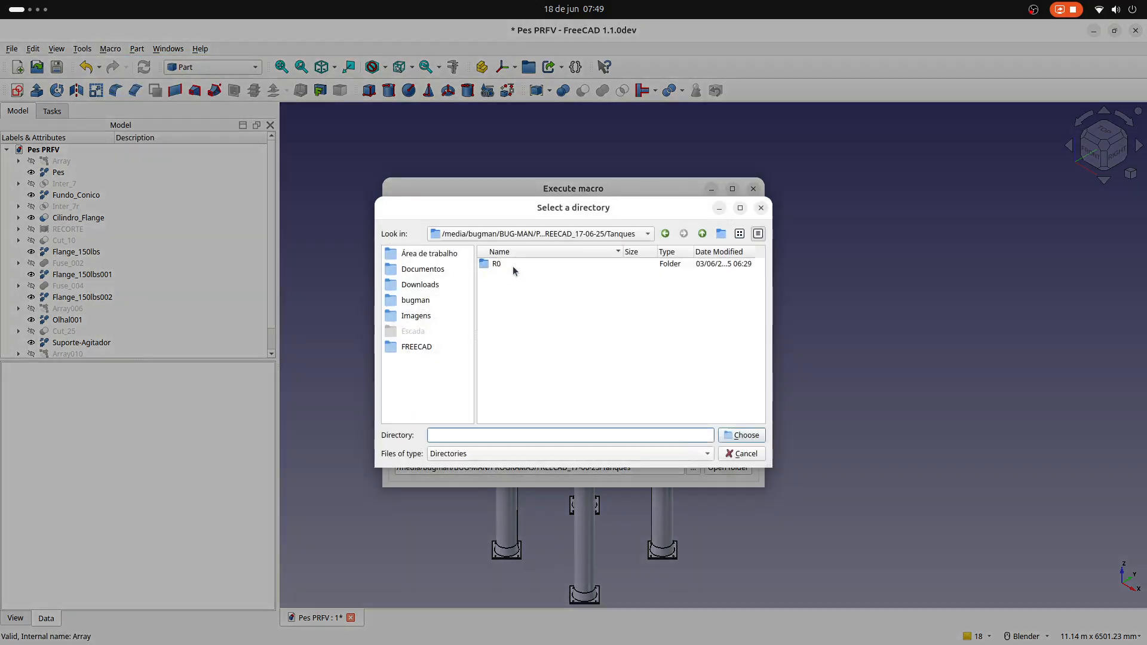
{"action": "left_click", "coordinate": [583, 237]}
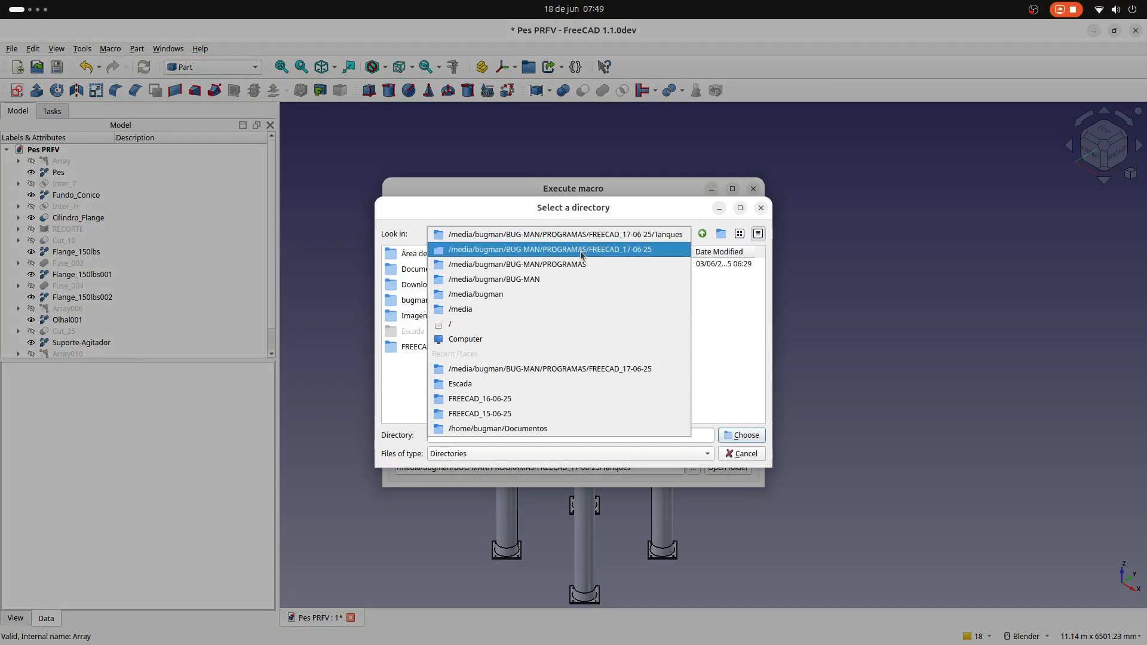
{"action": "left_click", "coordinate": [580, 251]}
{"action": "double_click", "coordinate": [504, 276]}
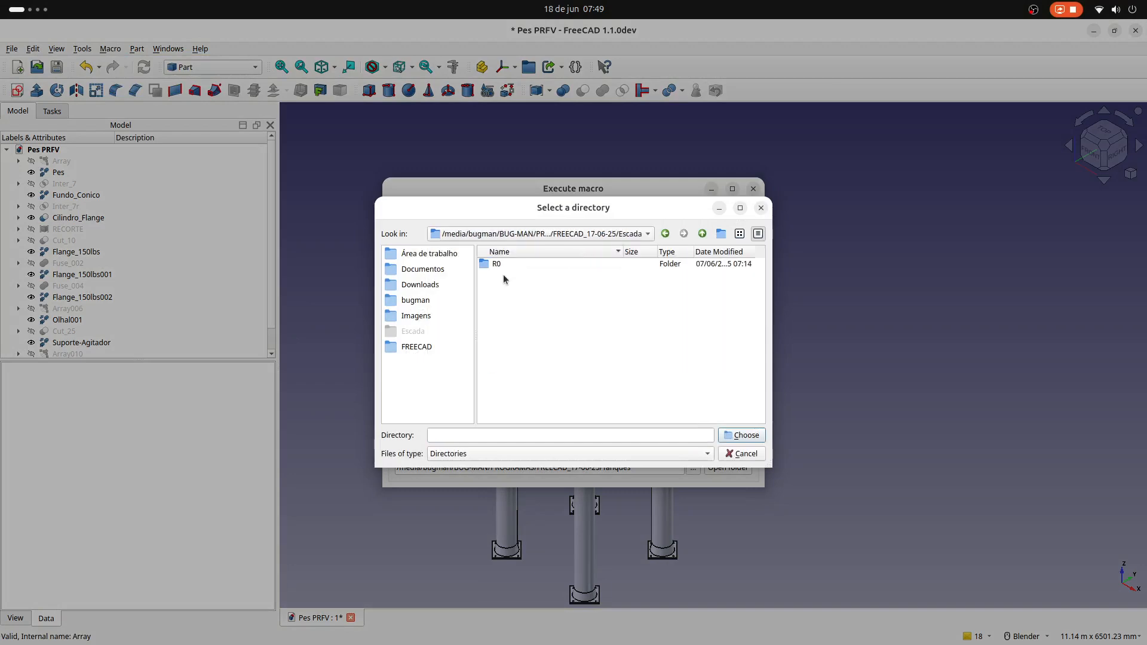
{"action": "left_click", "coordinate": [755, 437]}
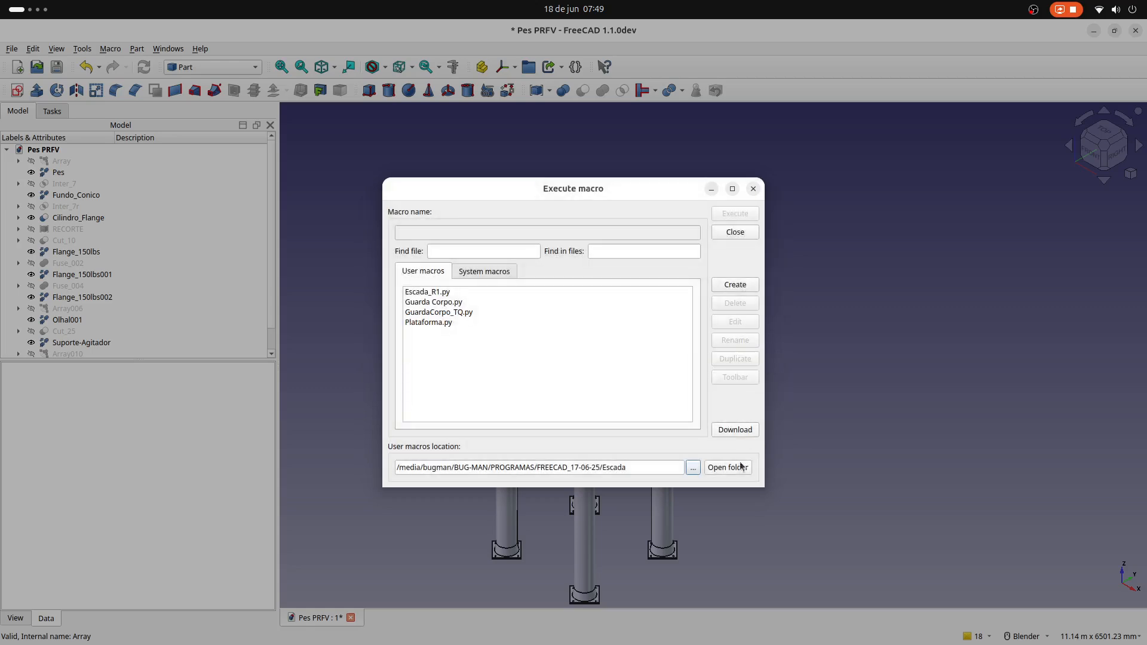
Step: Run Escada_R1.py with Alt_Total 5150, Passo_1 and Passo_2 450, Diam_TQ 2000 and Alt_Prim_Clip 2250, and dismiss the report view
{"action": "left_click", "coordinate": [426, 292]}
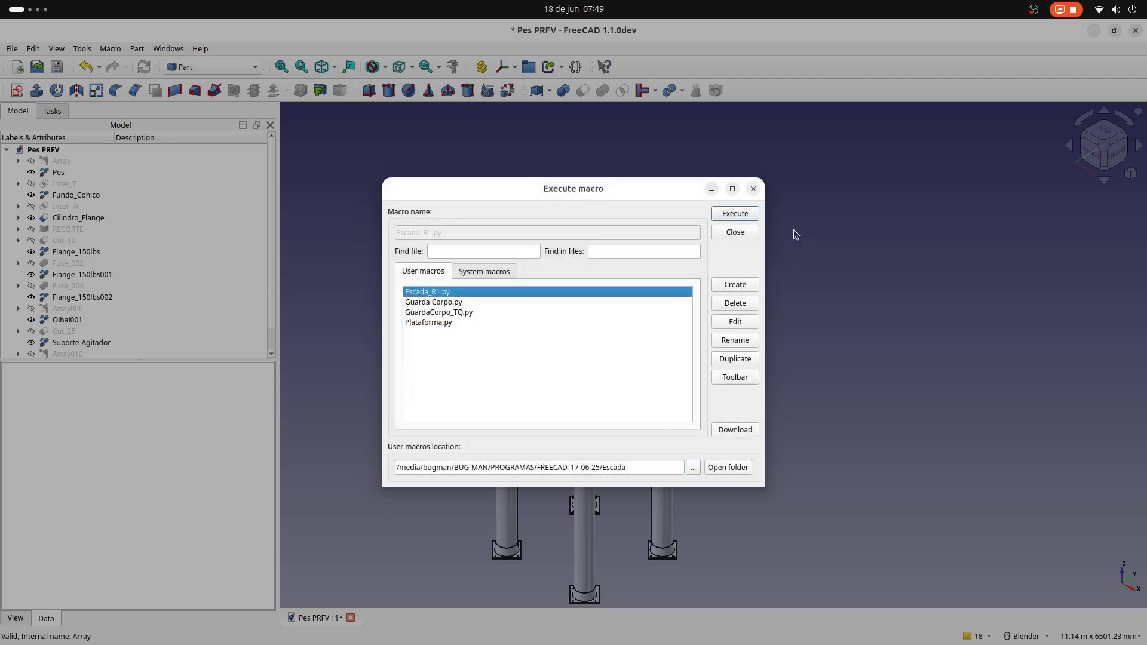
{"action": "left_click", "coordinate": [739, 214]}
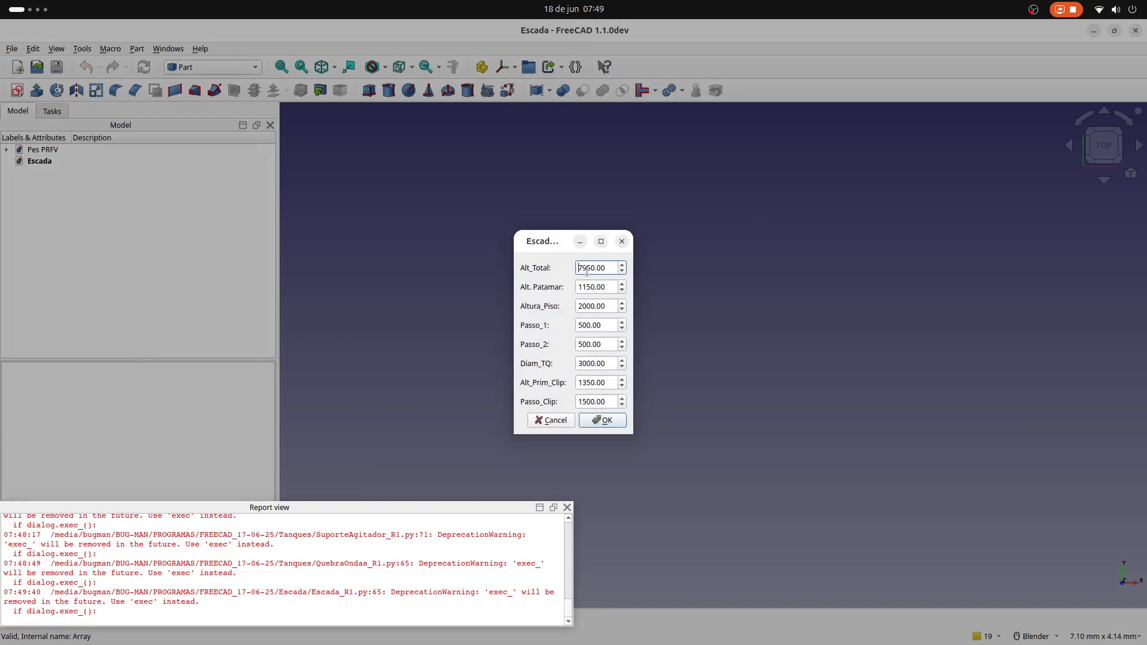
{"action": "left_click_drag", "start_coordinate": [587, 269], "coordinate": [567, 269]}
{"action": "left_click_drag", "start_coordinate": [587, 326], "coordinate": [569, 345]}
{"action": "type", "text": "45"}
{"action": "left_click_drag", "start_coordinate": [581, 364], "coordinate": [566, 363]}
{"action": "type", "text": "2"}
{"action": "left_click", "coordinate": [585, 383]}
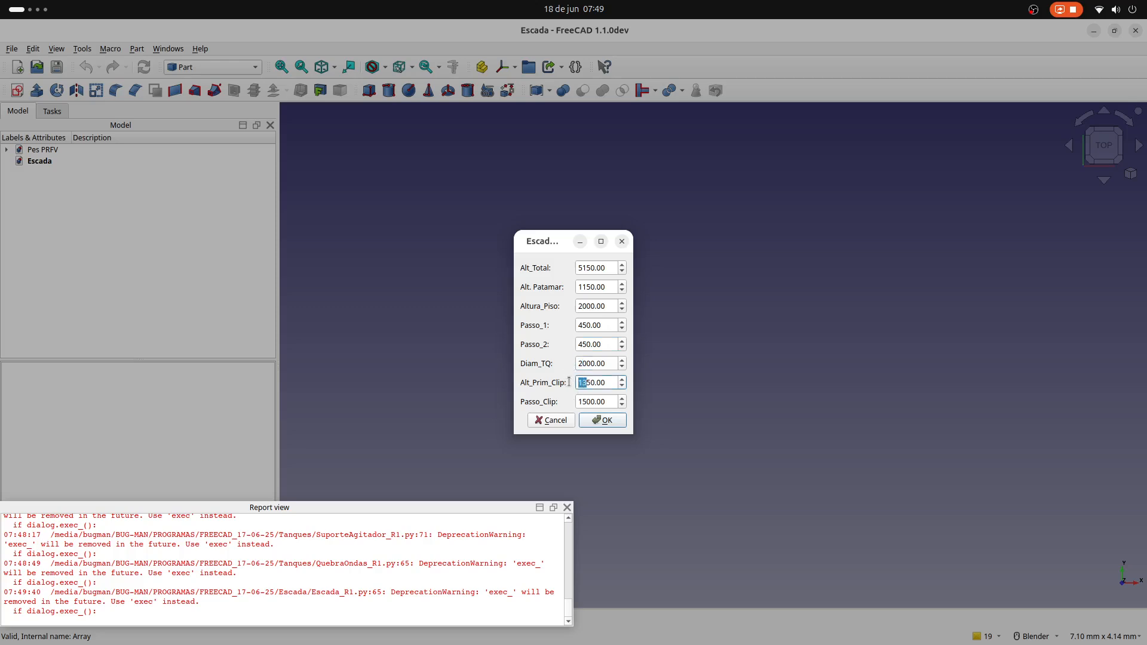
{"action": "type", "text": "22"}
{"action": "left_click", "coordinate": [589, 421]}
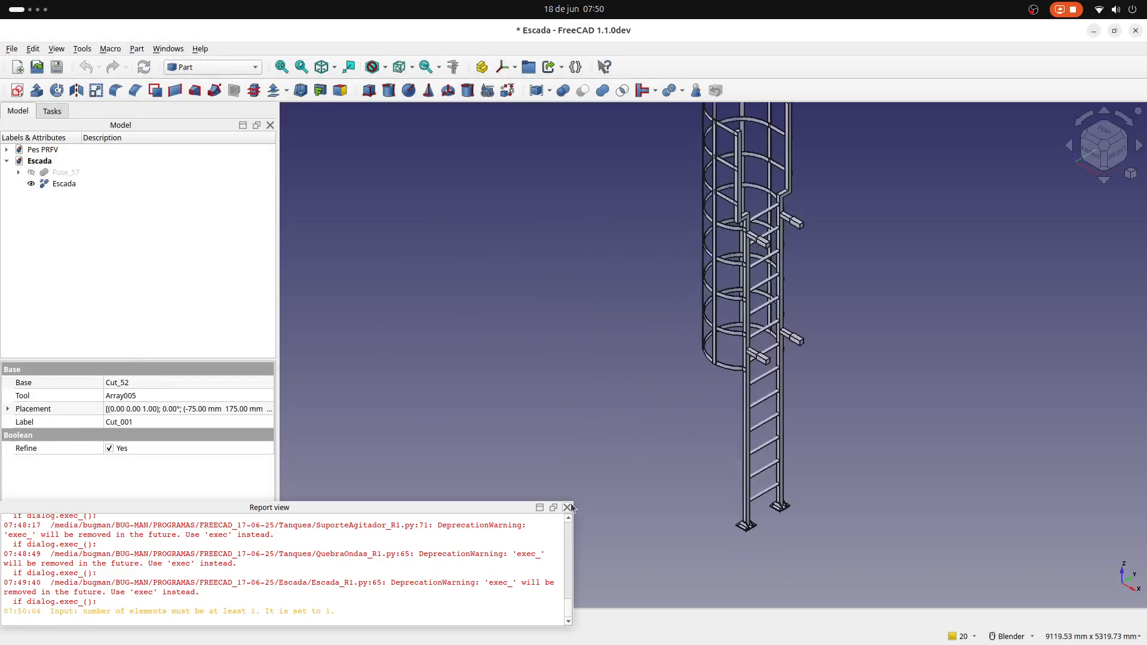
{"action": "left_click", "coordinate": [567, 507]}
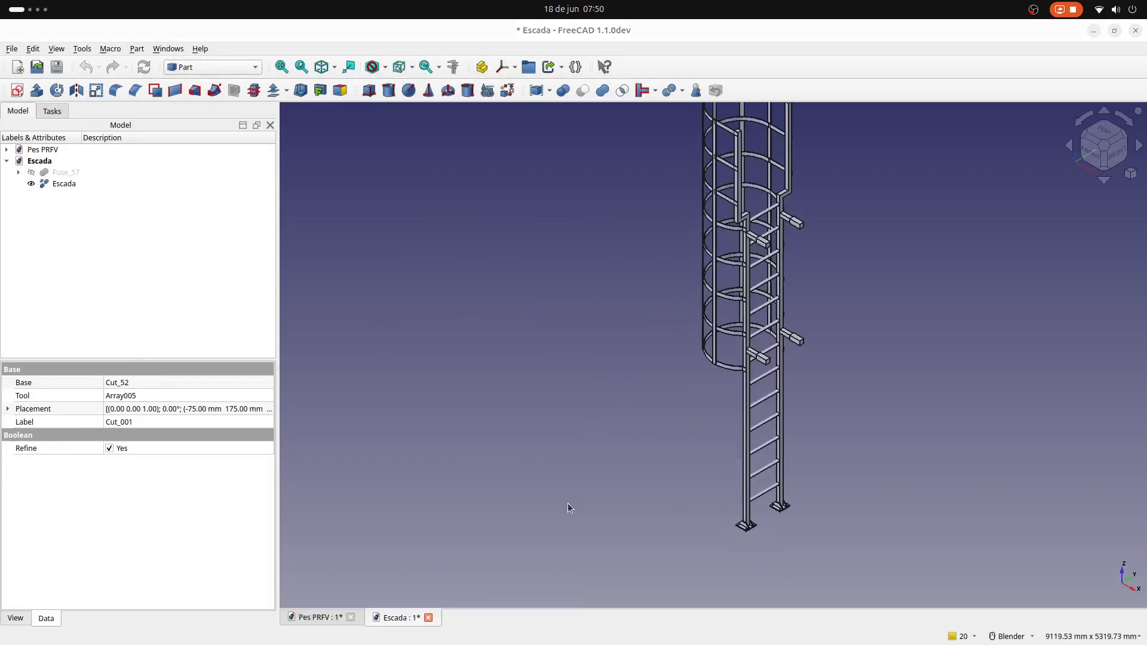
Step: Move the Escada ladder into the Pes PRFV document and close the Escada document without saving
{"action": "scroll", "coordinate": [549, 437], "scroll_direction": "down", "scroll_amount": 3}
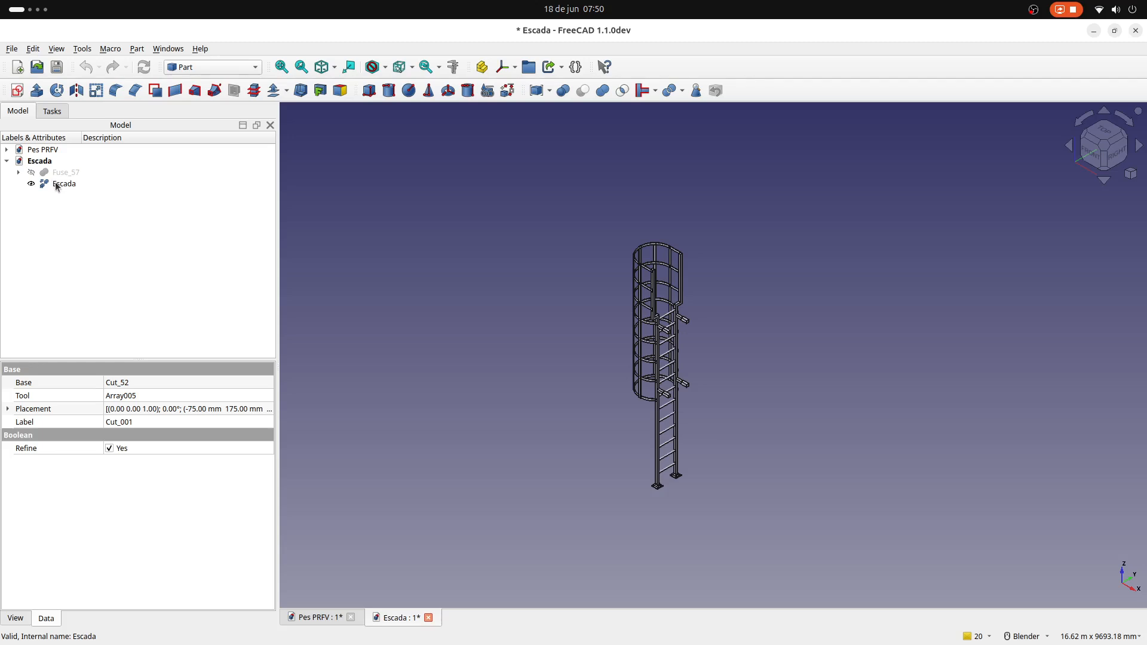
{"action": "left_click_drag", "start_coordinate": [55, 182], "coordinate": [58, 151]}
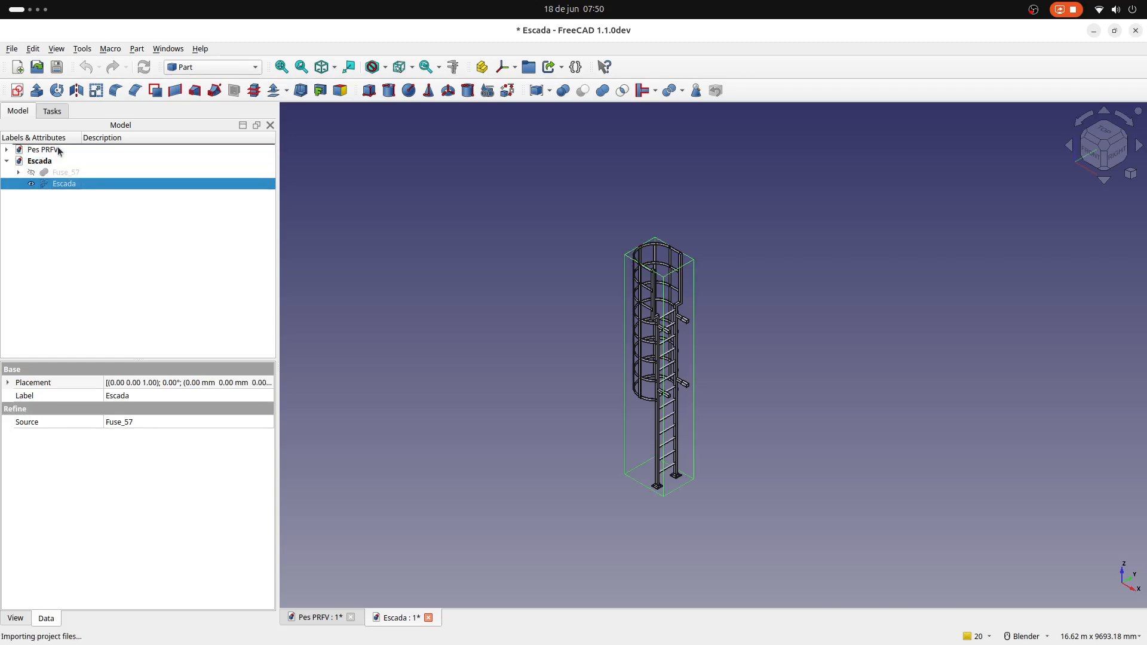
{"action": "left_click", "coordinate": [428, 617]}
{"action": "left_click", "coordinate": [555, 361]}
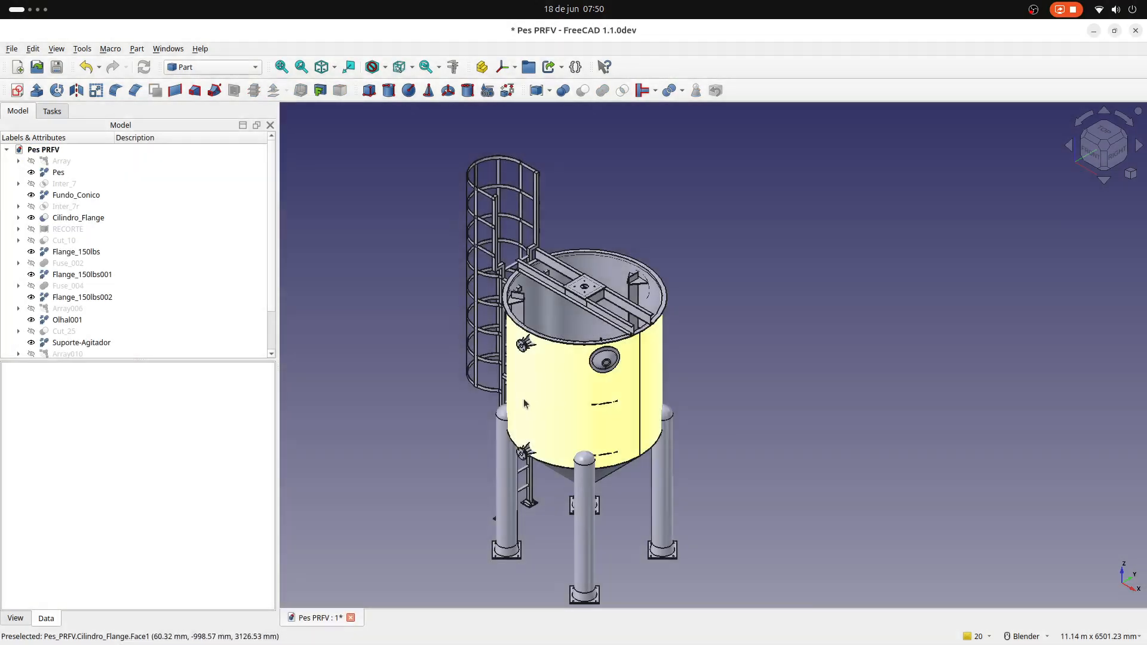
Step: Hide the tank shell Cilindro_Flange and the conical bottom Fundo_Conico
{"action": "middle_click_drag", "start_coordinate": [502, 381], "coordinate": [578, 376]}
{"action": "scroll", "coordinate": [567, 370], "scroll_direction": "down", "scroll_amount": 4}
{"action": "scroll", "coordinate": [492, 407], "scroll_direction": "up", "scroll_amount": 2}
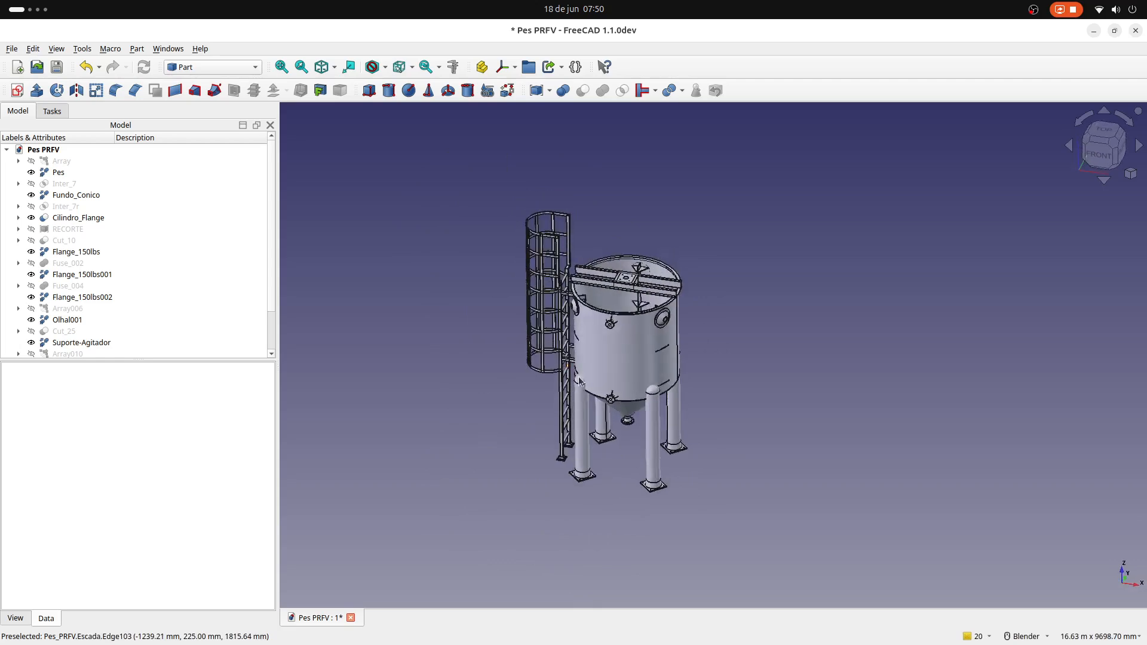
{"action": "left_click", "coordinate": [624, 371]}
{"action": "key", "text": "space"}
{"action": "scroll", "coordinate": [634, 330], "scroll_direction": "up", "scroll_amount": 3}
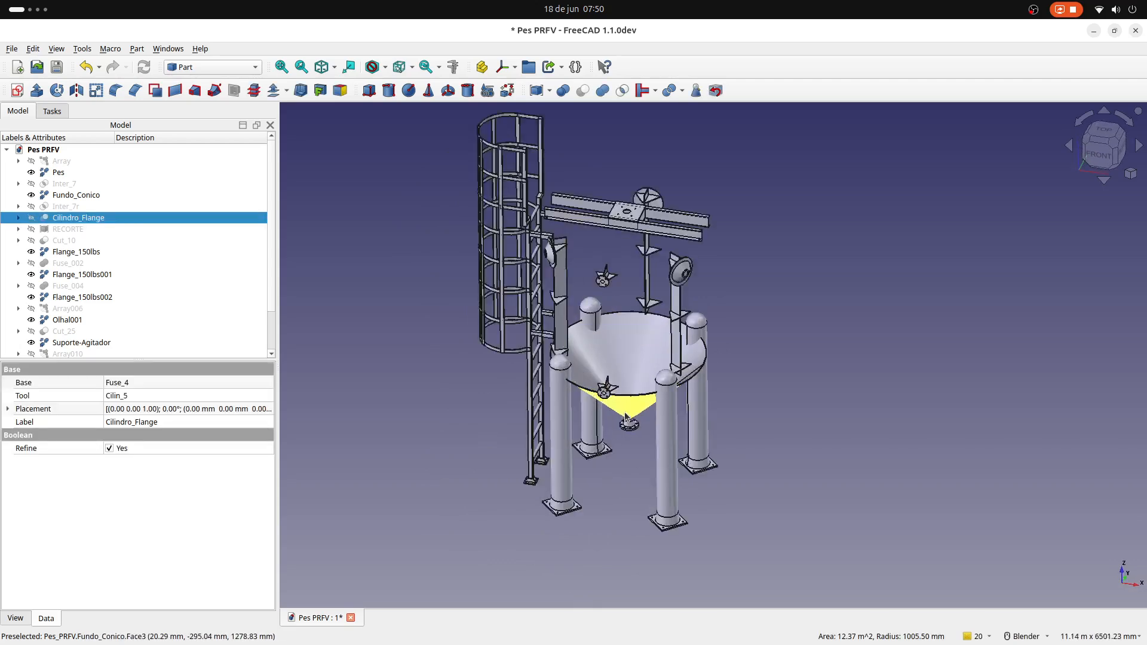
{"action": "left_click", "coordinate": [634, 331]}
{"action": "mouse_move", "coordinate": [590, 352]}
{"action": "middle_mouse_down"}
{"action": "mouse_move", "coordinate": [602, 368]}
{"action": "mouse_move", "coordinate": [590, 355]}
{"action": "middle_mouse_up"}
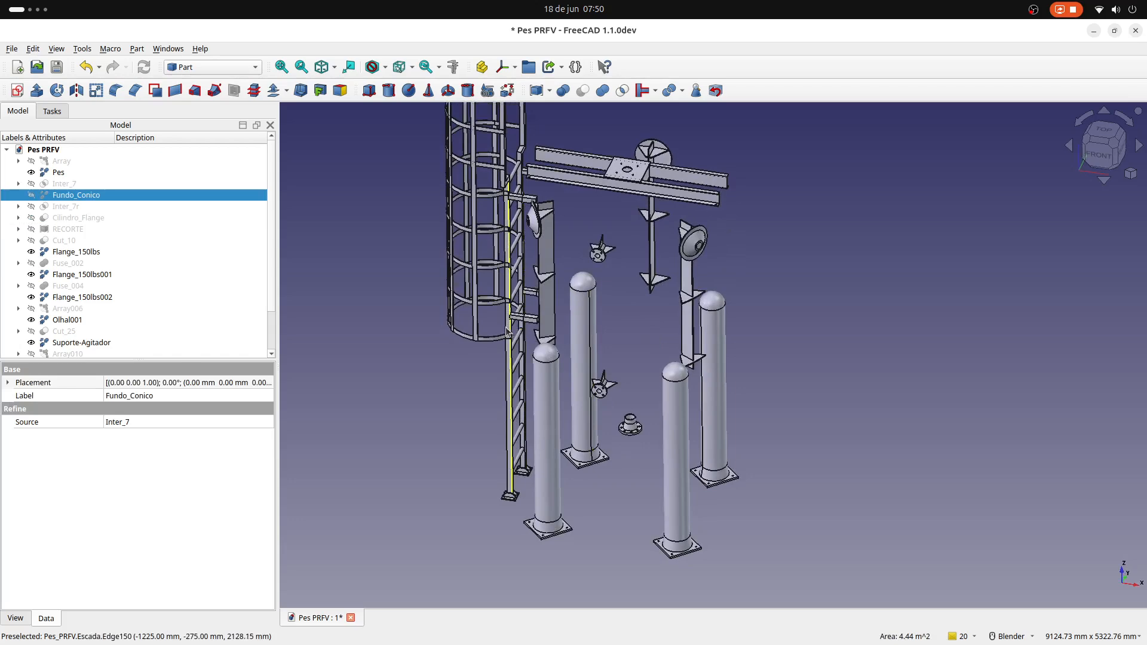
Step: Combine Escada, Pes, Flange_150lbs002 and Flange_150lbs001 into one compound
{"action": "left_click", "coordinate": [546, 393], "text": "ctrl"}
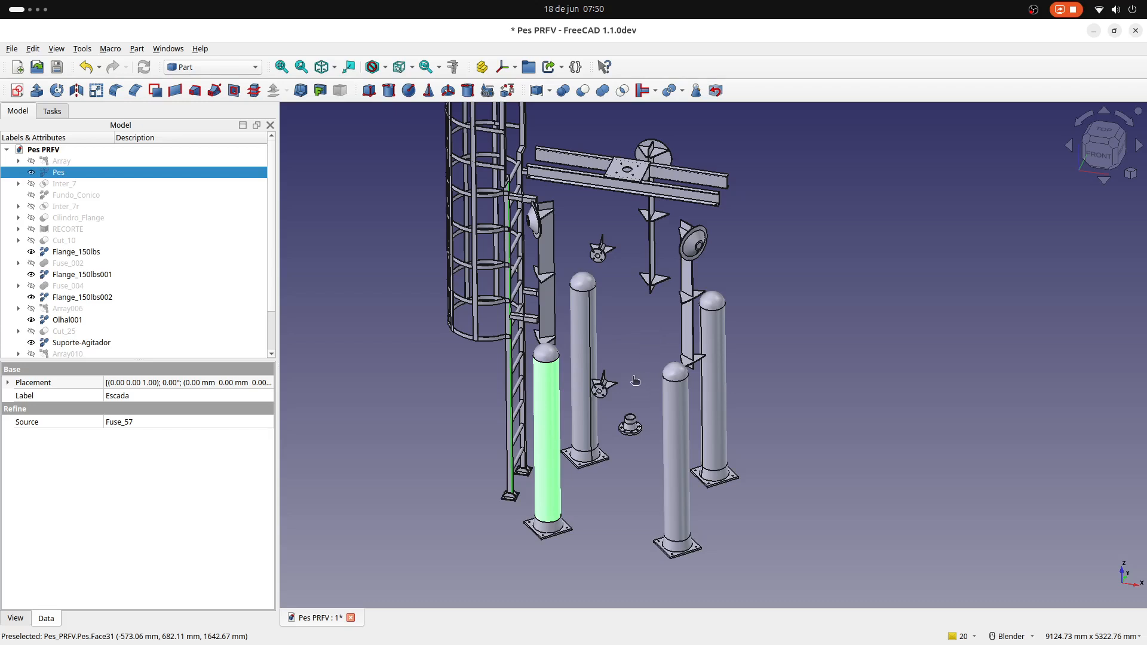
{"action": "left_click", "coordinate": [602, 258], "text": "ctrl"}
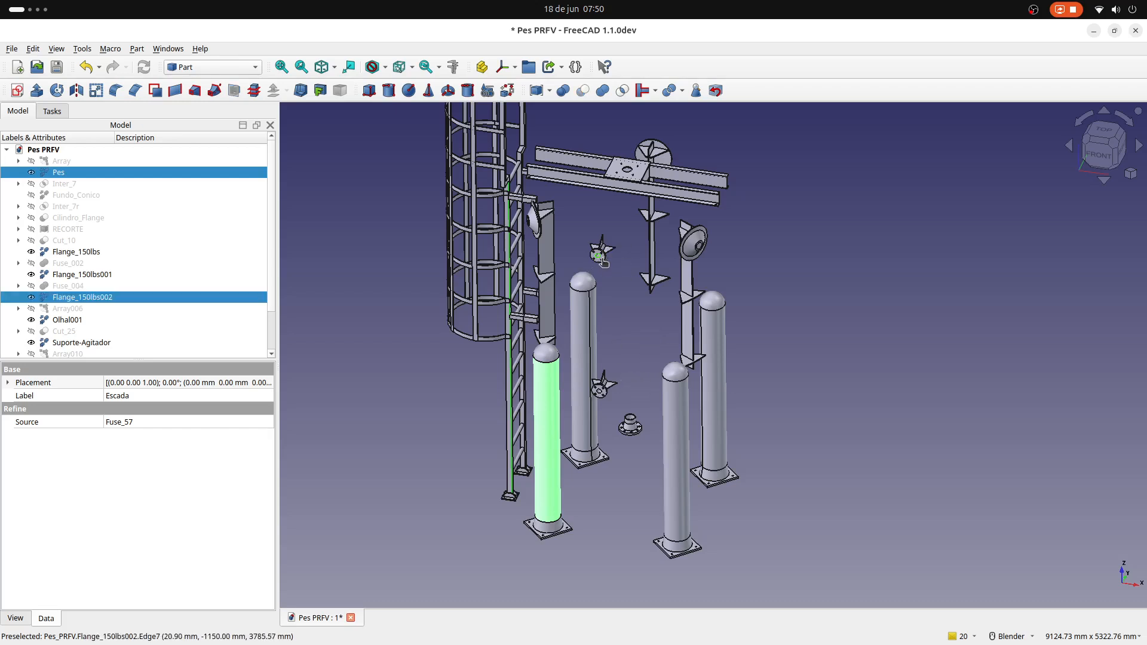
{"action": "left_click", "coordinate": [602, 395], "text": "ctrl"}
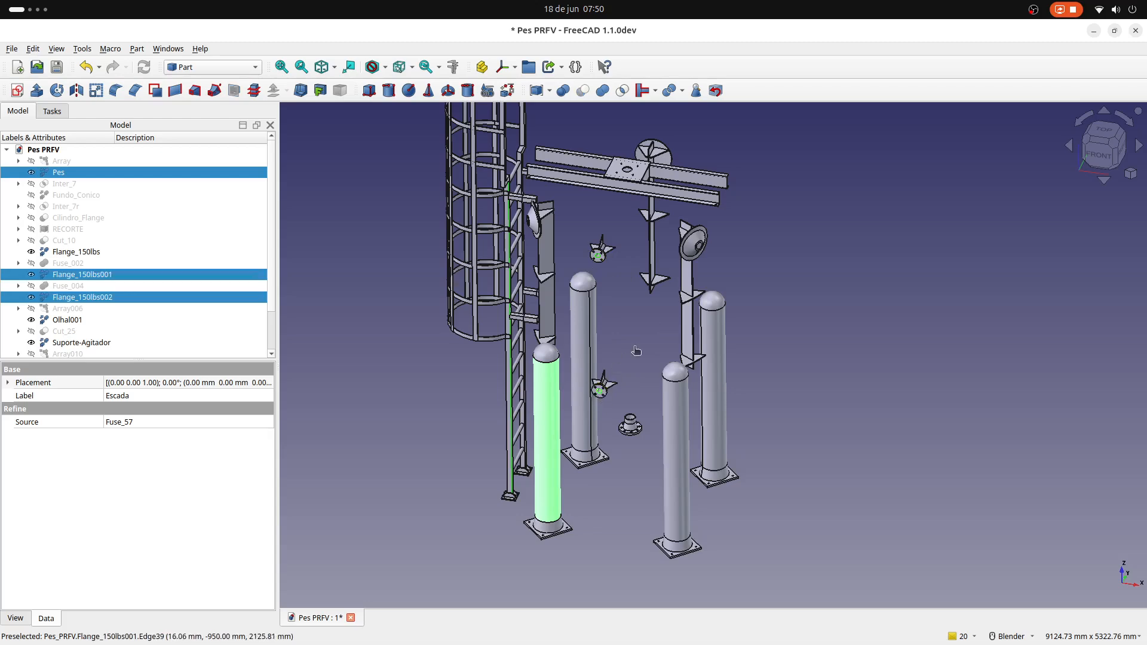
{"action": "middle_click_drag", "start_coordinate": [713, 345], "coordinate": [721, 316]}
{"action": "scroll", "coordinate": [107, 241], "scroll_direction": "down", "scroll_amount": 2}
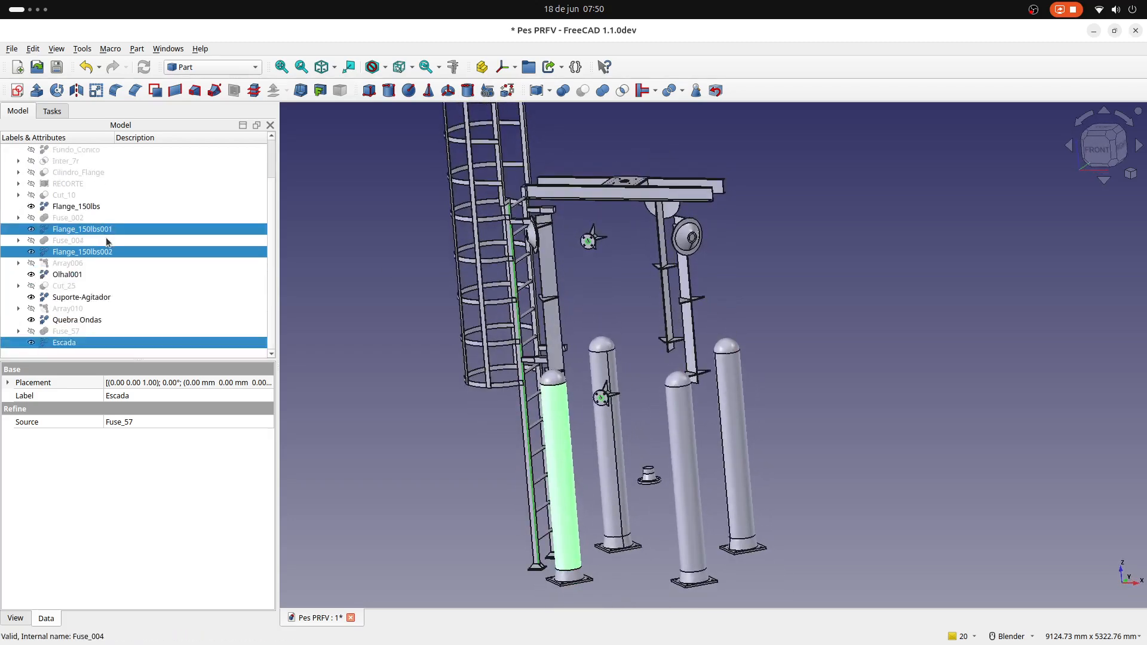
{"action": "scroll", "coordinate": [108, 241], "scroll_direction": "up", "scroll_amount": 2}
{"action": "mouse_move", "coordinate": [714, 334]}
{"action": "middle_mouse_down"}
{"action": "mouse_move", "coordinate": [759, 296]}
{"action": "mouse_move", "coordinate": [708, 319]}
{"action": "middle_mouse_up"}
{"action": "scroll", "coordinate": [701, 316], "scroll_direction": "up", "scroll_amount": 1}
{"action": "scroll", "coordinate": [674, 352], "scroll_direction": "down", "scroll_amount": 4}
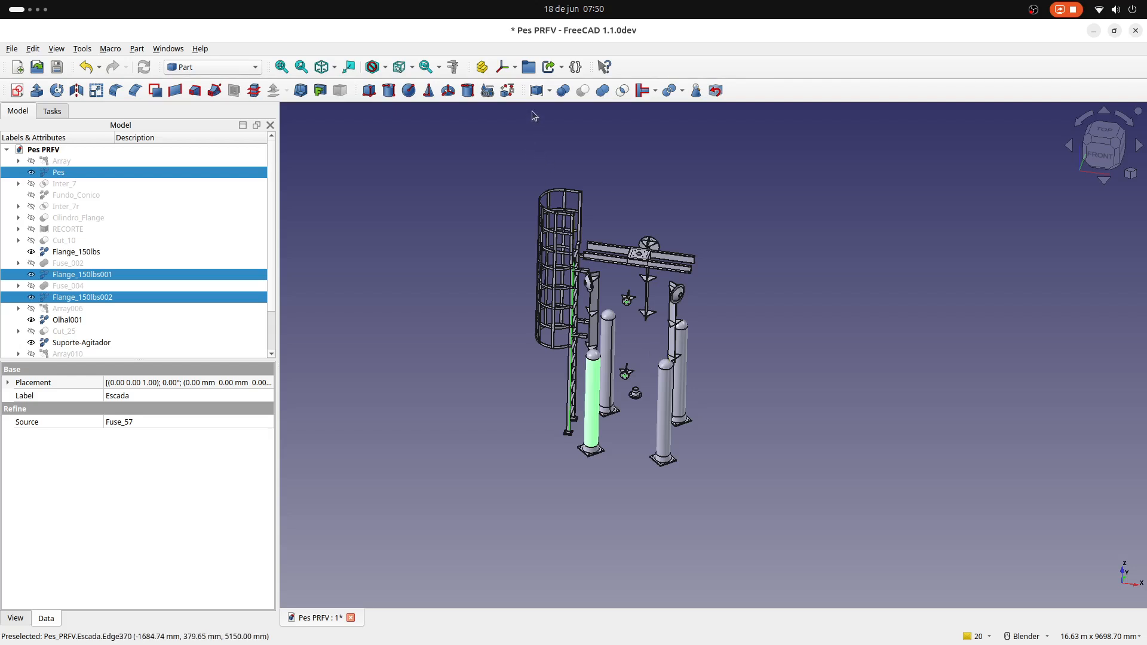
{"action": "left_click", "coordinate": [535, 92]}
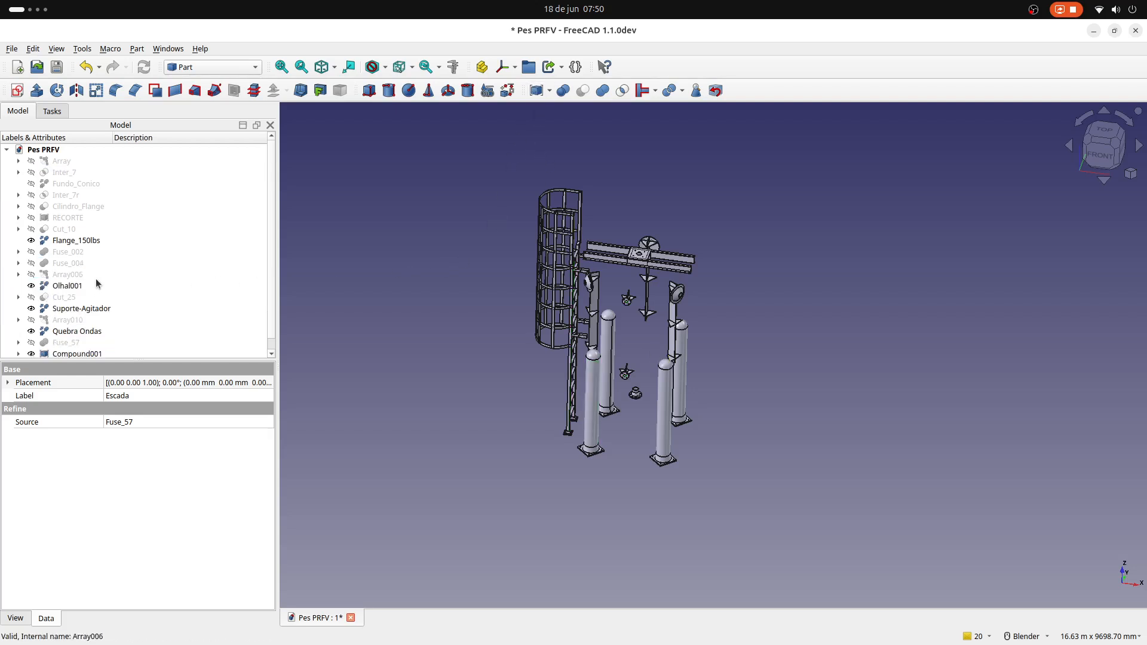
Step: Show the RECORTE body and subtract it from Compound001 with a boolean Cut
{"action": "left_click", "coordinate": [78, 219]}
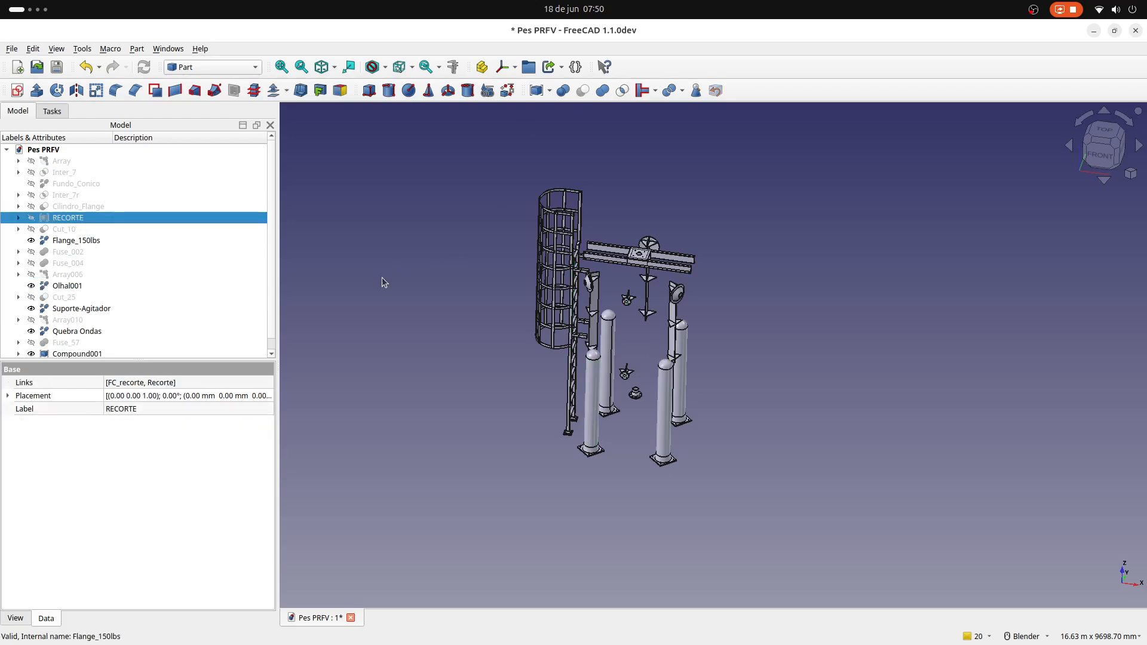
{"action": "key", "text": "space"}
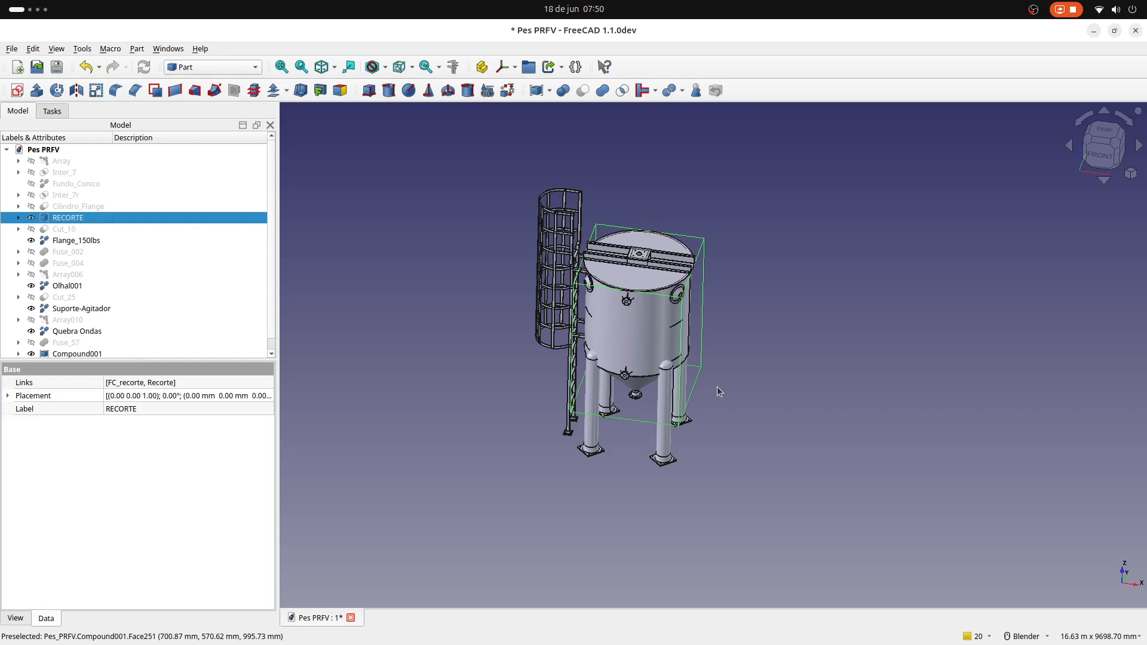
{"action": "mouse_move", "coordinate": [726, 352]}
{"action": "middle_mouse_down"}
{"action": "mouse_move", "coordinate": [724, 322]}
{"action": "mouse_move", "coordinate": [729, 345]}
{"action": "middle_mouse_up"}
{"action": "scroll", "coordinate": [132, 340], "scroll_direction": "down", "scroll_amount": 1}
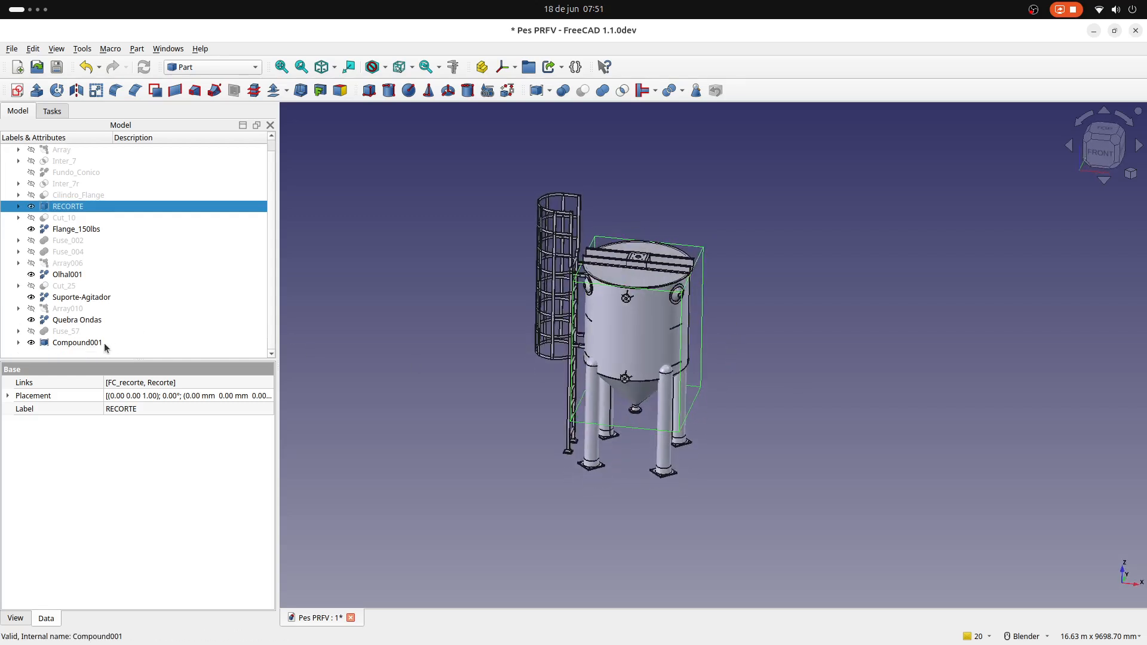
{"action": "left_click", "coordinate": [88, 344]}
{"action": "left_click", "coordinate": [68, 207], "text": "ctrl"}
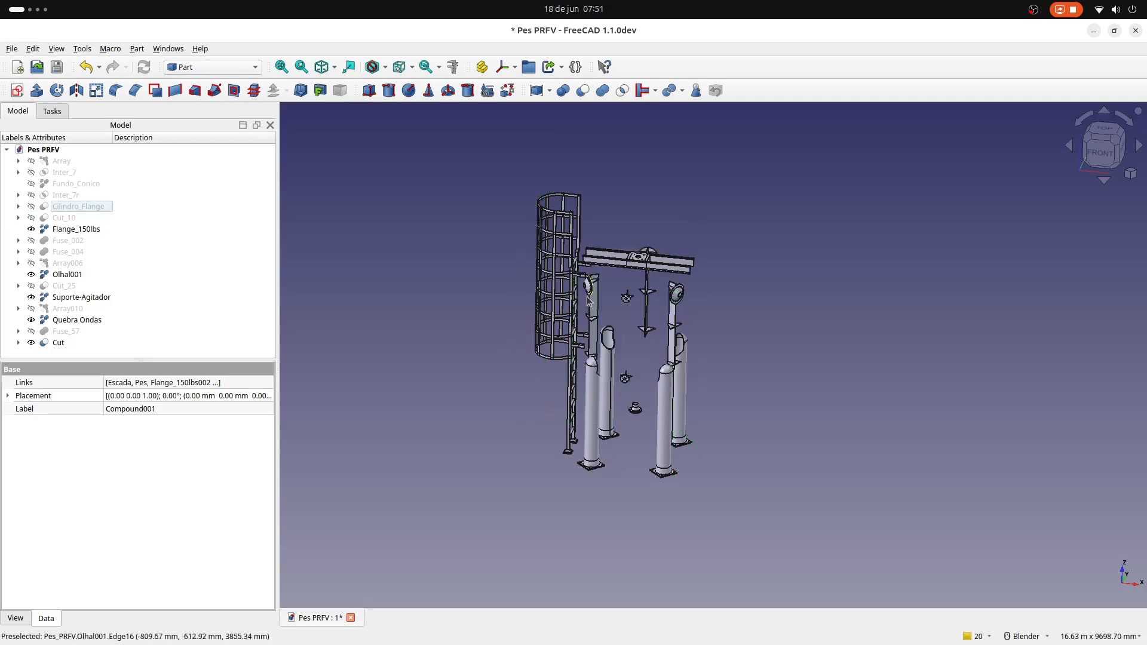
Step: Examine the trimmed upper ends of the legs and the ladder supports in the cut result
{"action": "scroll", "coordinate": [590, 305], "scroll_direction": "up", "scroll_amount": 5}
{"action": "middle_click_drag", "start_coordinate": [589, 305], "coordinate": [640, 262]}
{"action": "scroll", "coordinate": [633, 315], "scroll_direction": "up", "scroll_amount": 8}
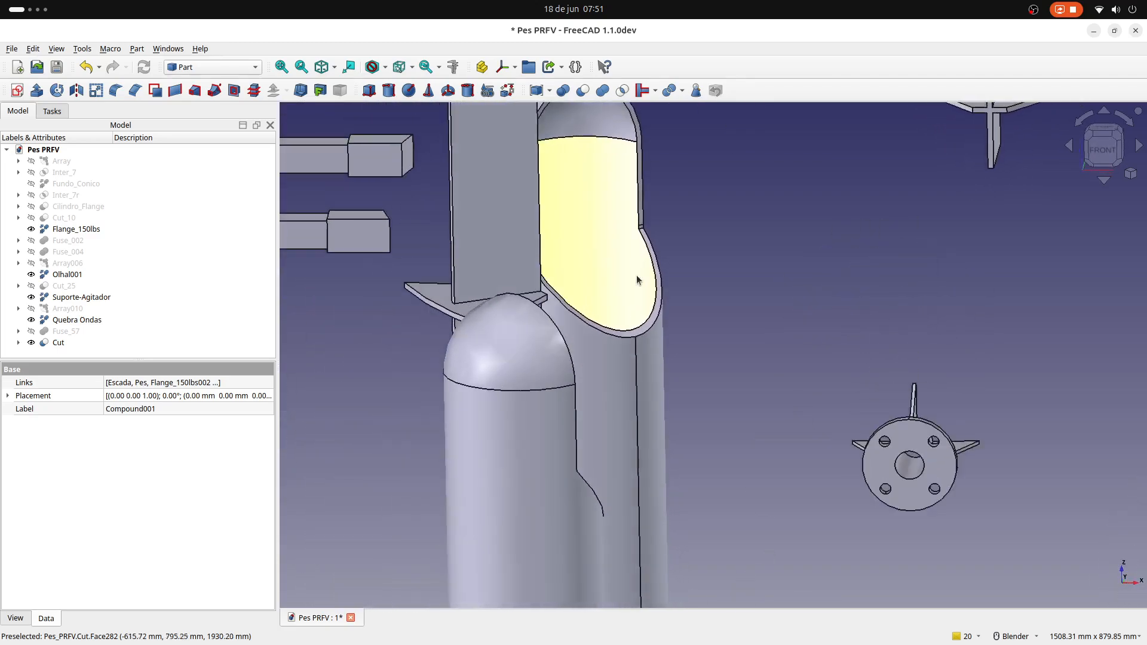
{"action": "scroll", "coordinate": [573, 376], "scroll_direction": "down", "scroll_amount": 6}
{"action": "middle_click_drag", "start_coordinate": [591, 402], "coordinate": [675, 431]}
{"action": "scroll", "coordinate": [675, 431], "scroll_direction": "down", "scroll_amount": 5}
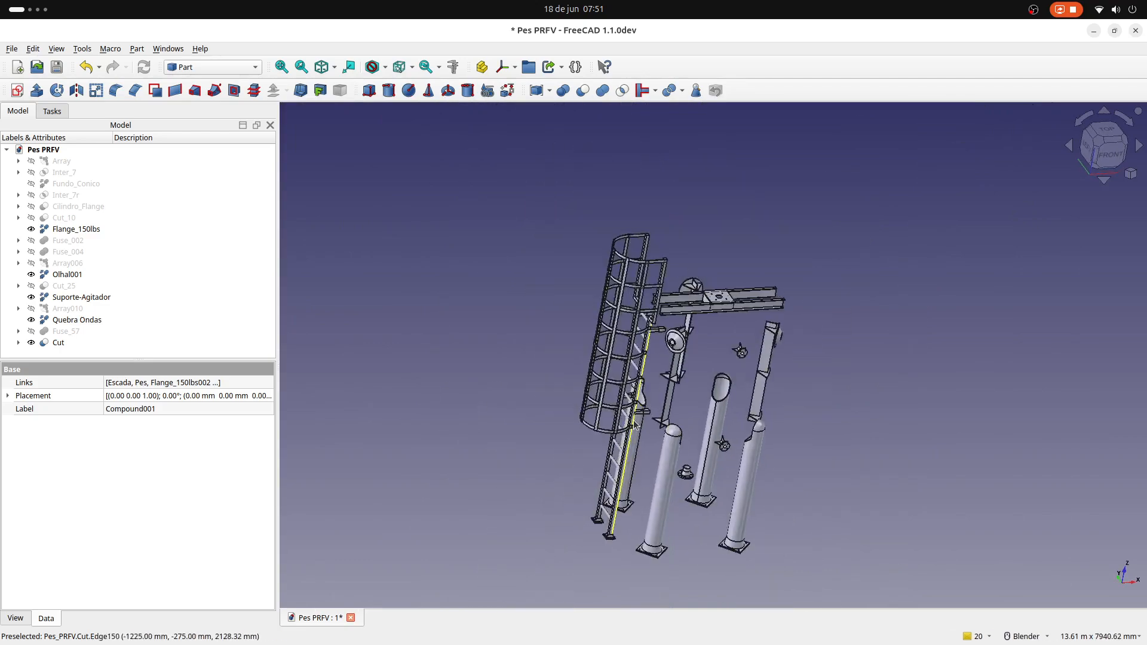
Step: Show the tank shell Cilindro_Flange and the conical bottom Fundo_Conico again
{"action": "key", "text": "0"}
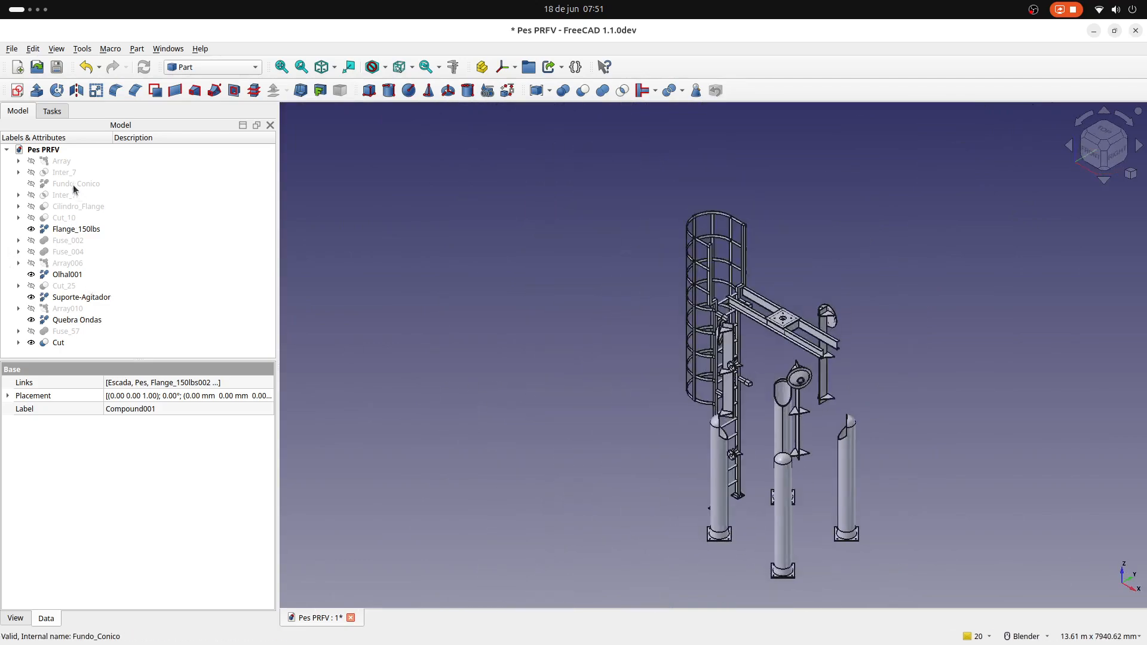
{"action": "left_click", "coordinate": [85, 208]}
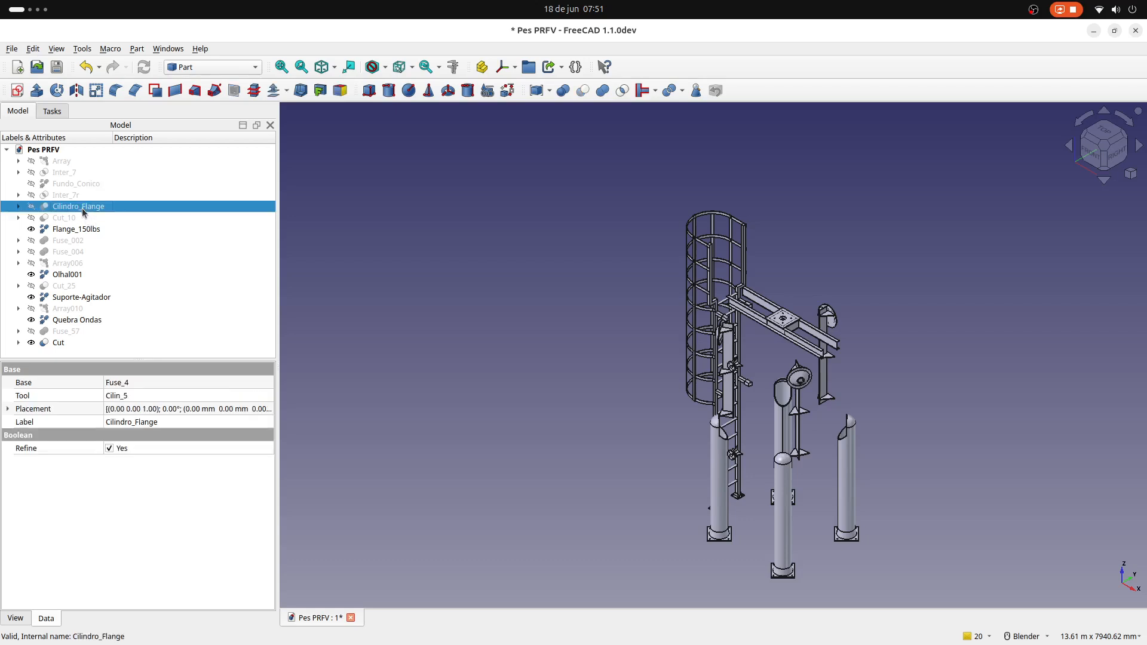
{"action": "key", "text": "space"}
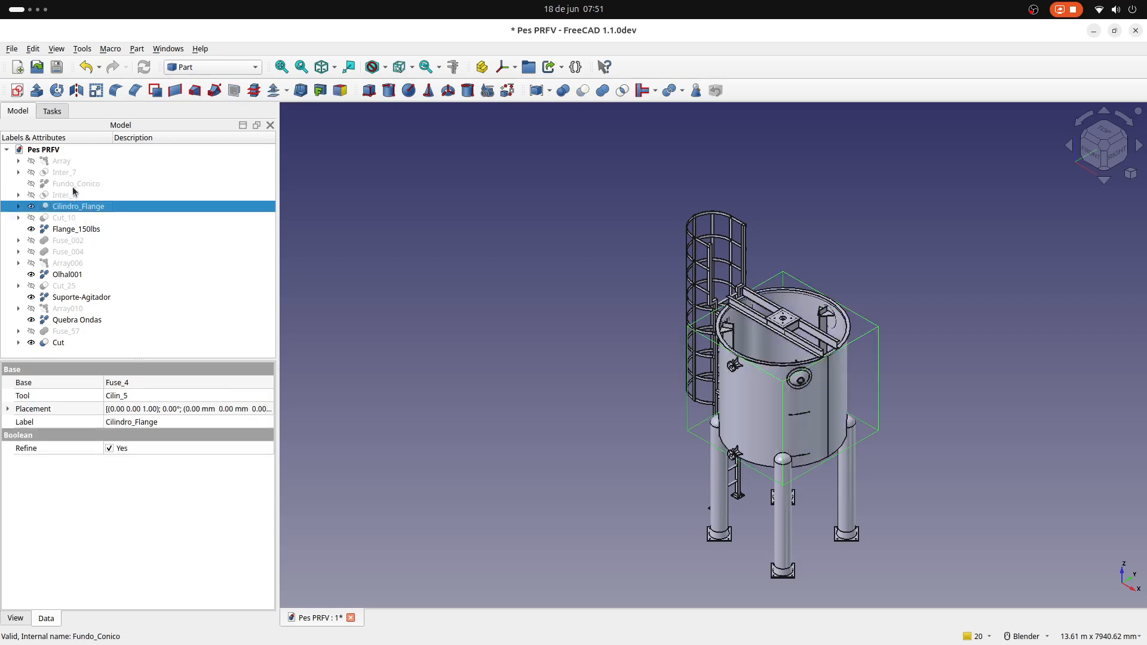
{"action": "left_click", "coordinate": [74, 186]}
{"action": "key", "text": "space"}
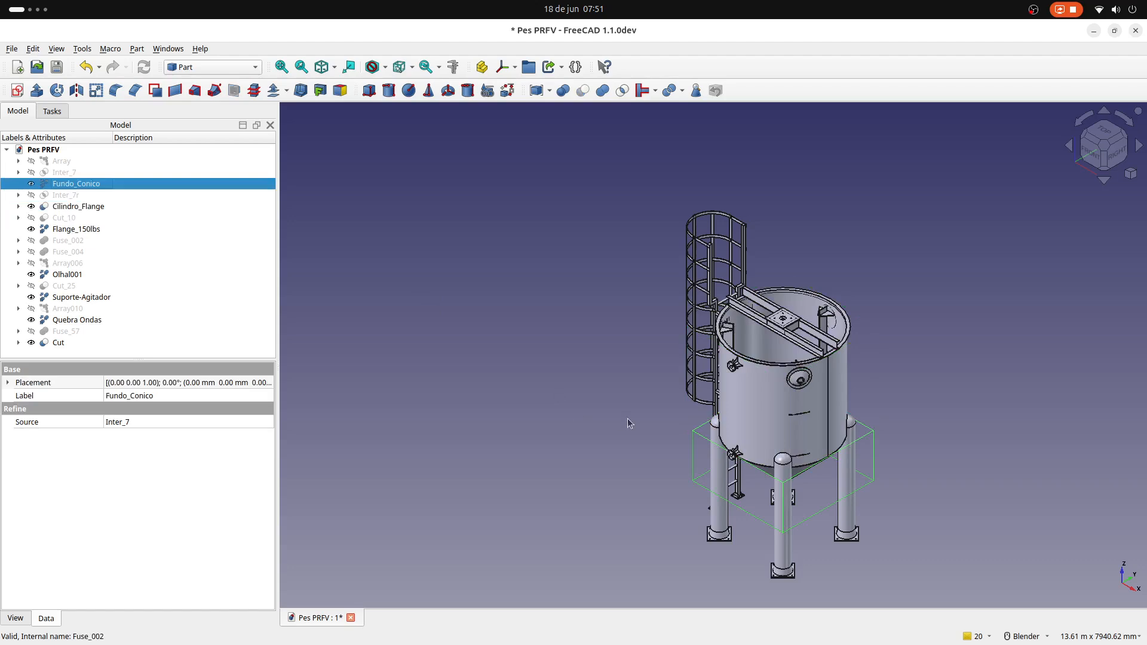
{"action": "left_click", "coordinate": [615, 418]}
Step: Examine the complete tank from several angles, including the conical bottom, the legs and the ladder
{"action": "middle_click_drag", "start_coordinate": [671, 438], "coordinate": [711, 365]}
{"action": "scroll", "coordinate": [782, 514], "scroll_direction": "up", "scroll_amount": 5}
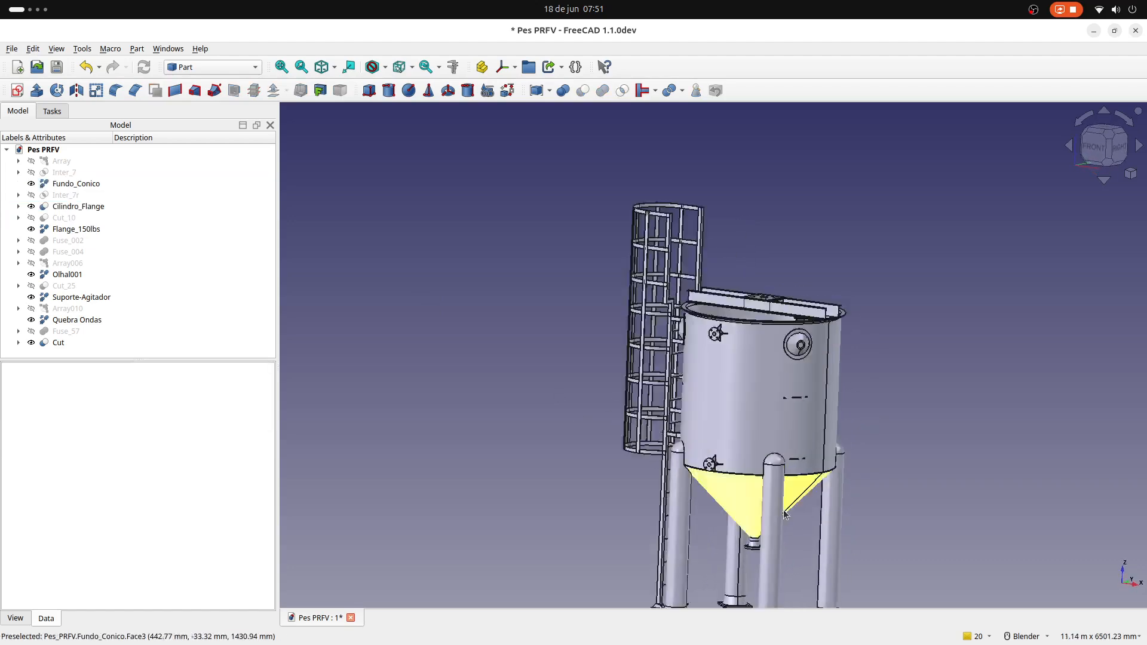
{"action": "scroll", "coordinate": [674, 346], "scroll_direction": "down", "scroll_amount": 10}
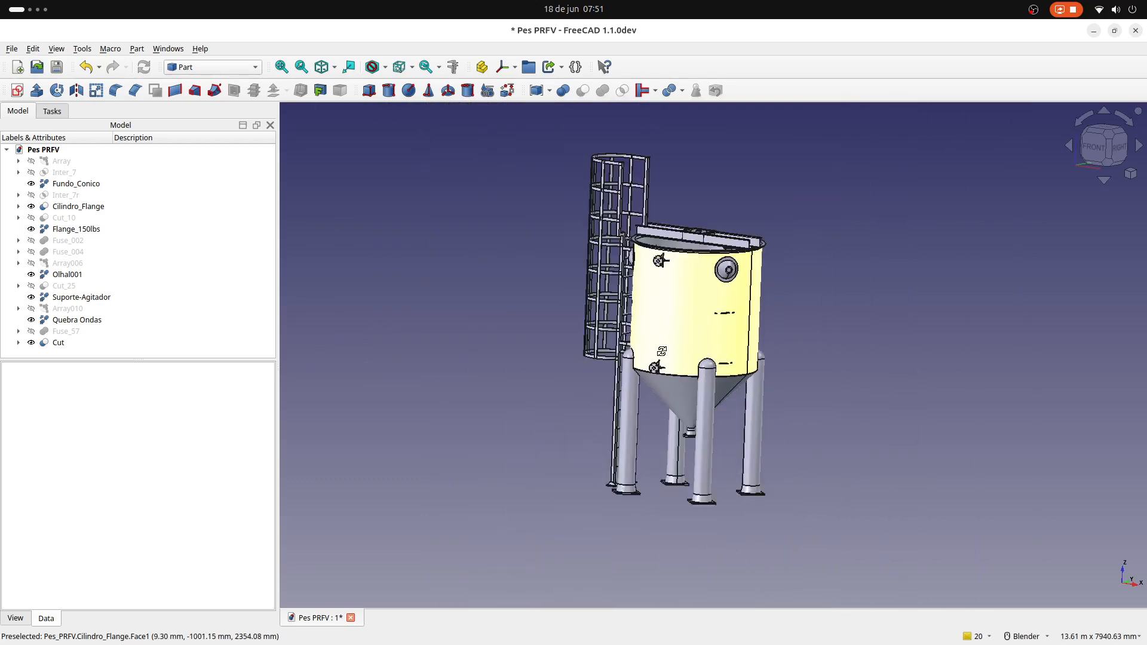
{"action": "middle_click_drag", "start_coordinate": [673, 346], "coordinate": [778, 362]}
{"action": "scroll", "coordinate": [621, 389], "scroll_direction": "down", "scroll_amount": 2}
{"action": "key", "text": "0"}
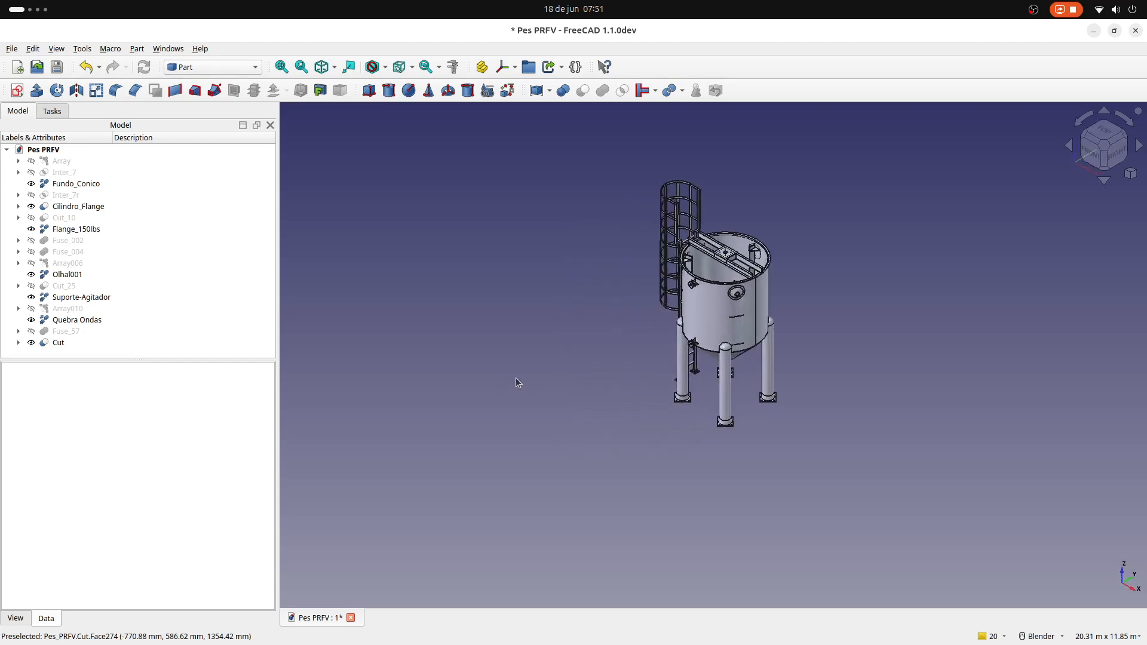
{"action": "scroll", "coordinate": [784, 305], "scroll_direction": "down", "scroll_amount": 2}
{"action": "scroll", "coordinate": [786, 270], "scroll_direction": "up", "scroll_amount": 5}
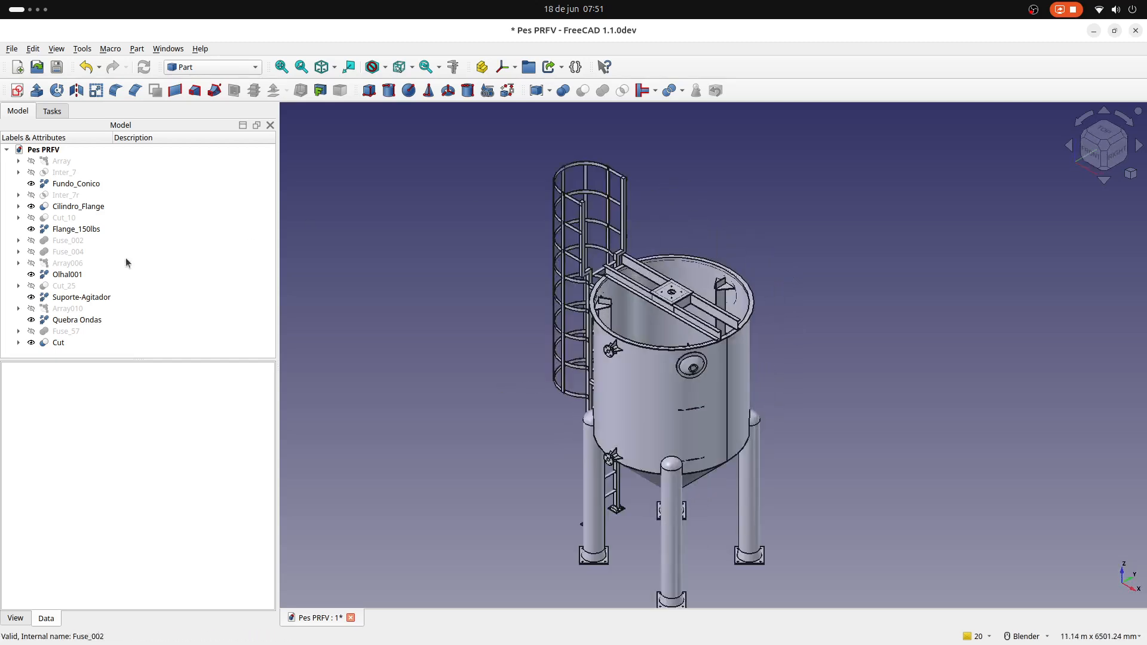
Step: Fuse Fundo_Conico, Cilindro_Flange, Flange_150lbs, Olhal001, Suporte-Agitador, Quebra Ondas and Cut into one solid with a boolean Union
{"action": "left_click", "coordinate": [69, 185]}
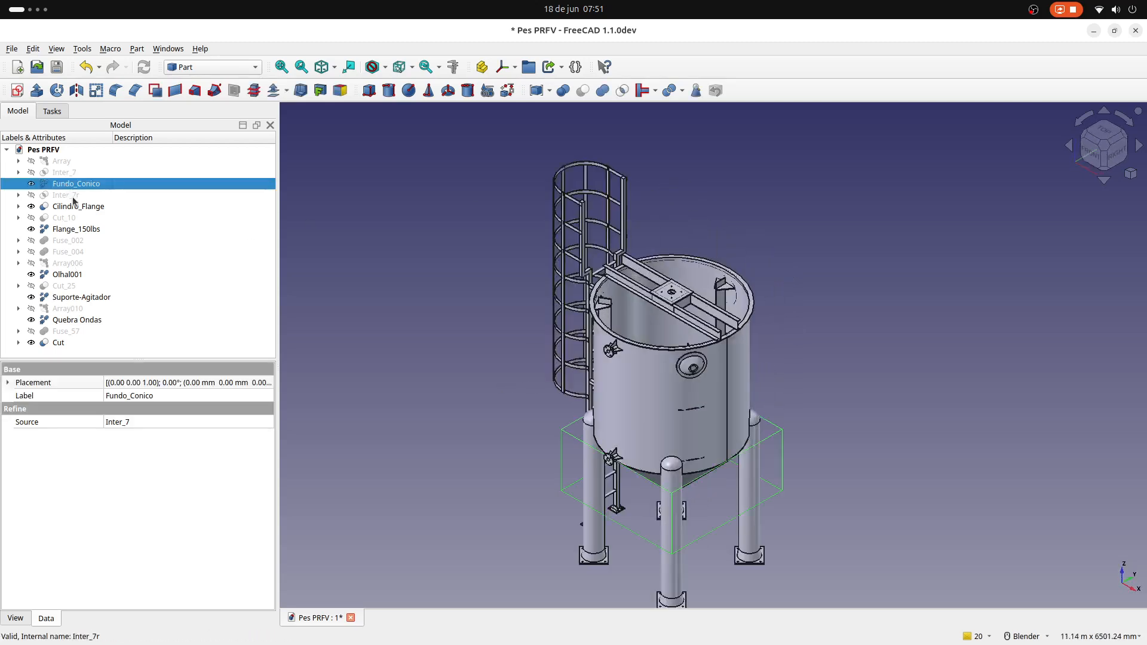
{"action": "left_click", "coordinate": [73, 206], "text": "ctrl"}
{"action": "left_click", "coordinate": [70, 228], "text": "ctrl"}
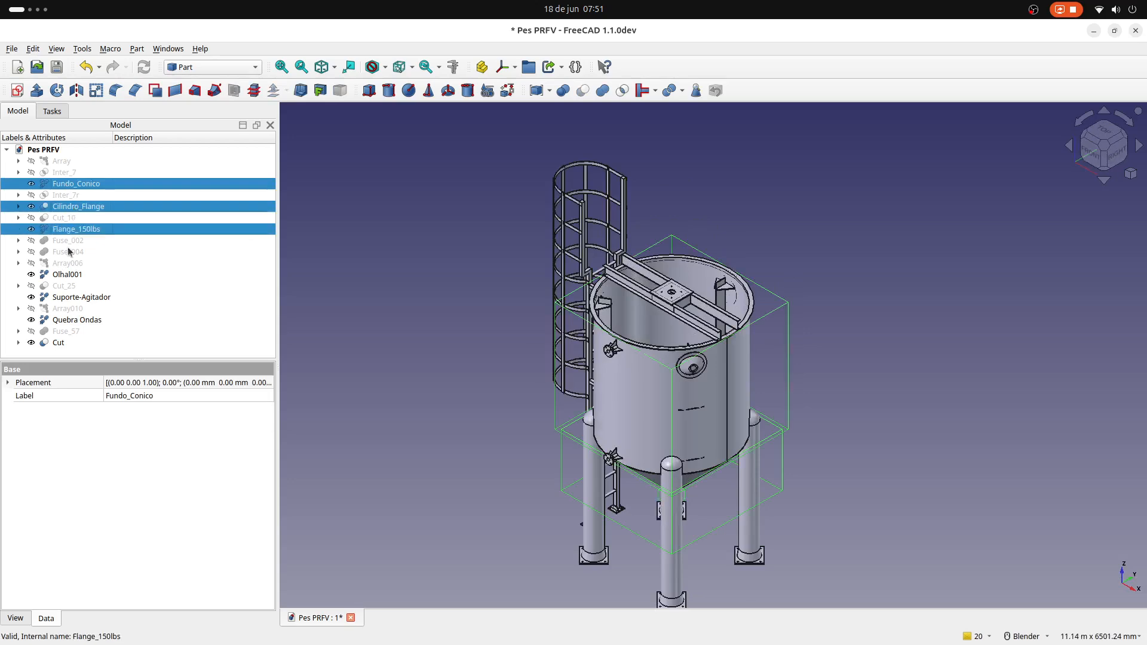
{"action": "left_click", "coordinate": [62, 275], "text": "ctrl"}
{"action": "left_click", "coordinate": [75, 298], "text": "ctrl"}
{"action": "left_click", "coordinate": [70, 321], "text": "ctrl"}
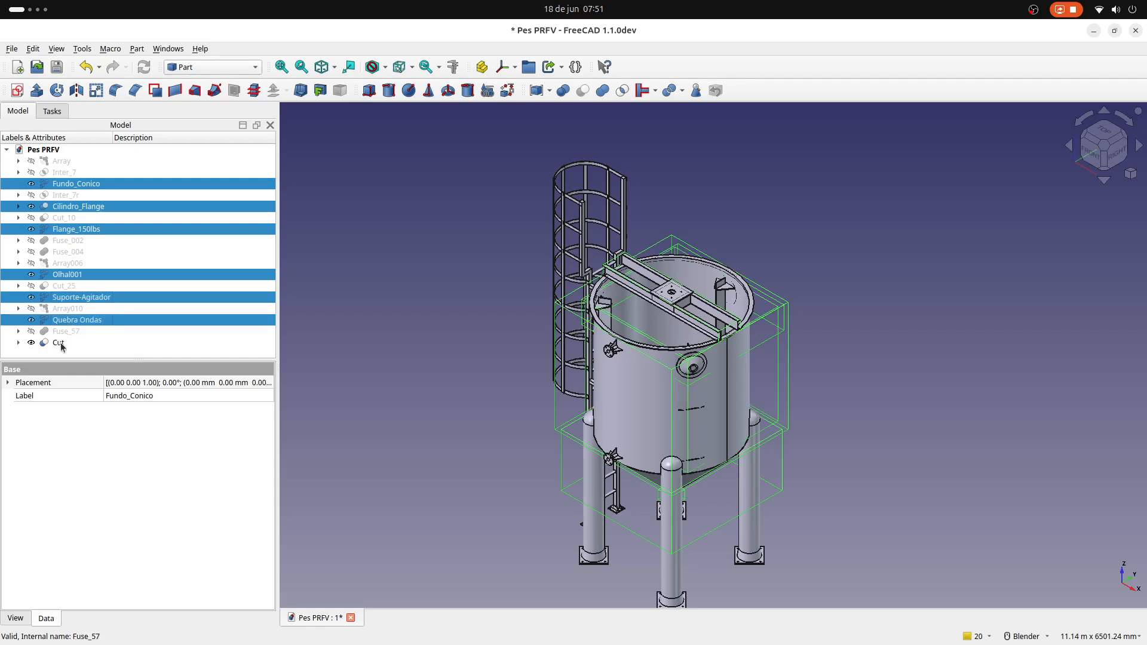
{"action": "left_click", "coordinate": [58, 344], "text": "ctrl"}
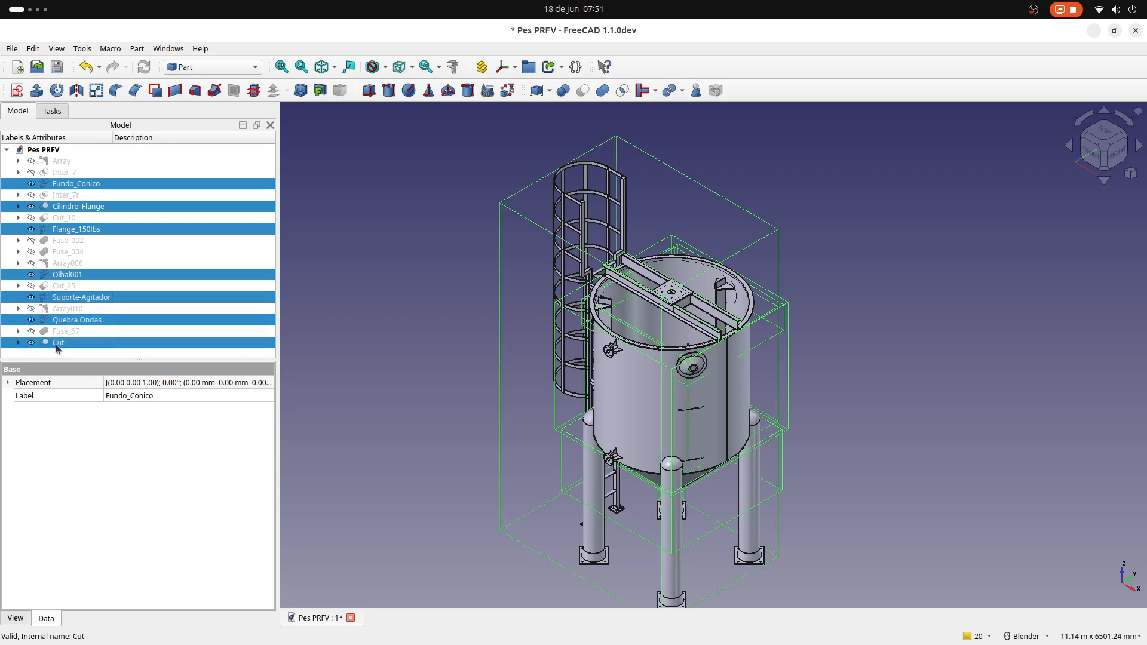
{"action": "left_click", "coordinate": [601, 93]}
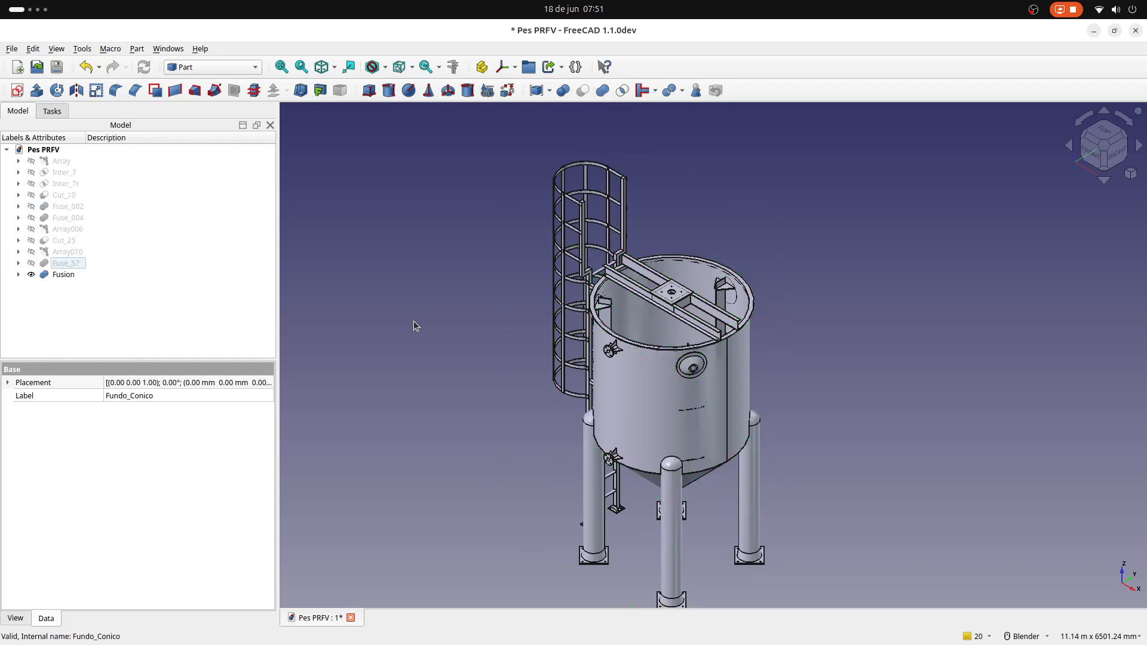
Step: Rename the fused tank object as TQ_CJ
{"action": "left_click", "coordinate": [59, 276]}
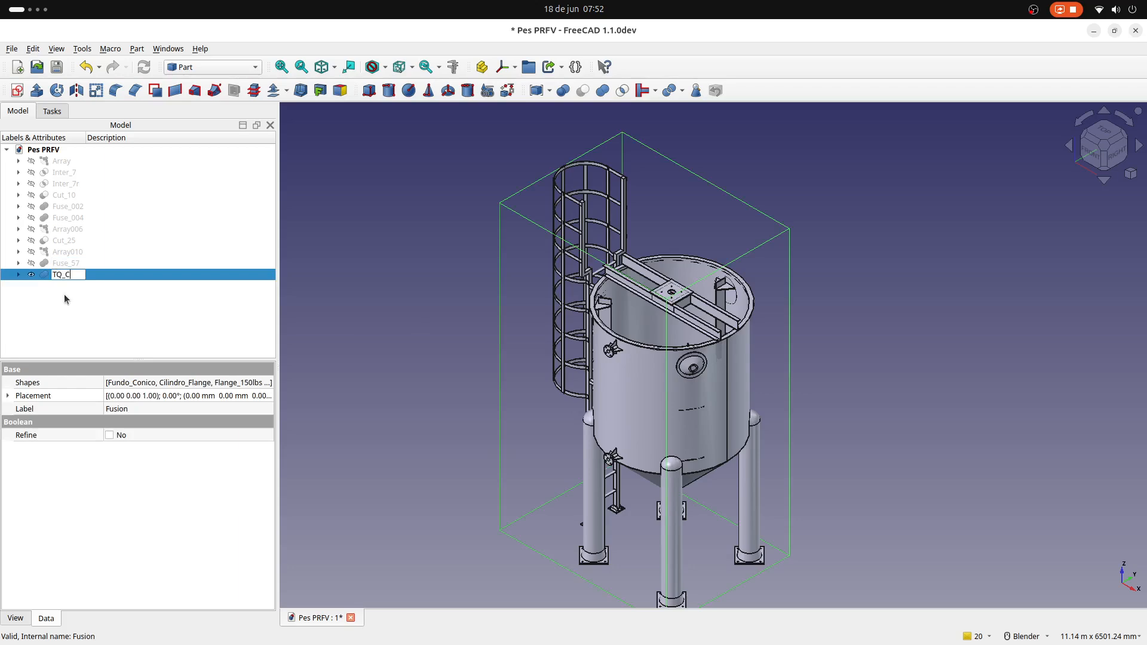
{"action": "type", "text": "TQ_CJ"}
{"action": "left_click", "coordinate": [365, 286]}
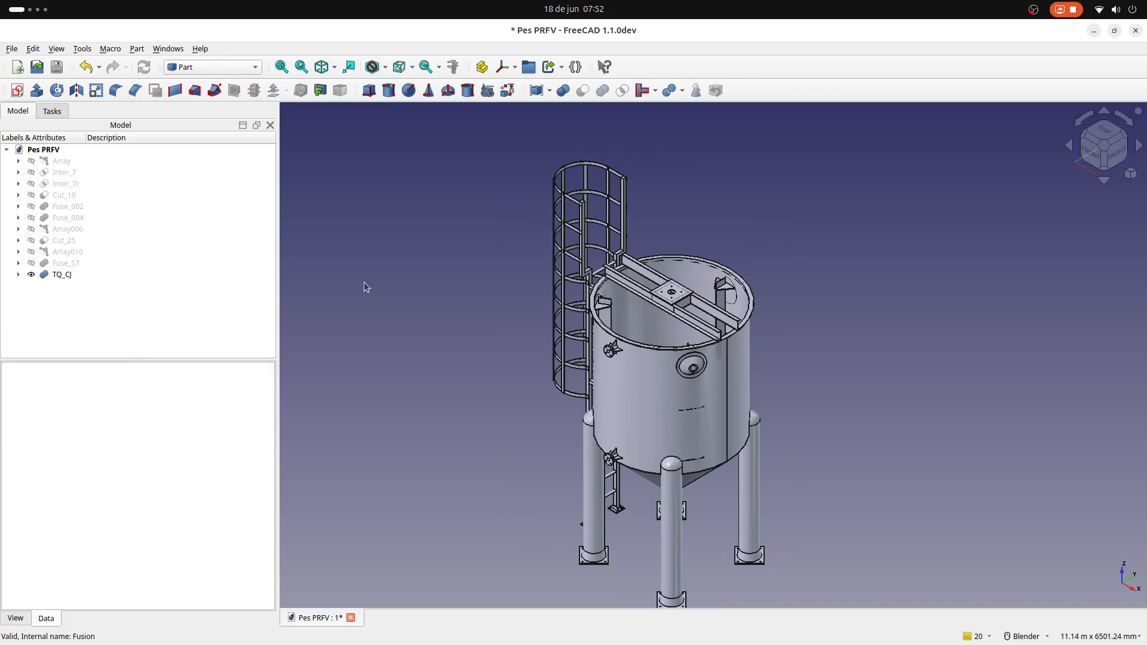
Step: Apply a random colour to the fused tank TQ_CJ
{"action": "left_click", "coordinate": [56, 274]}
{"action": "right_click", "coordinate": [58, 275]}
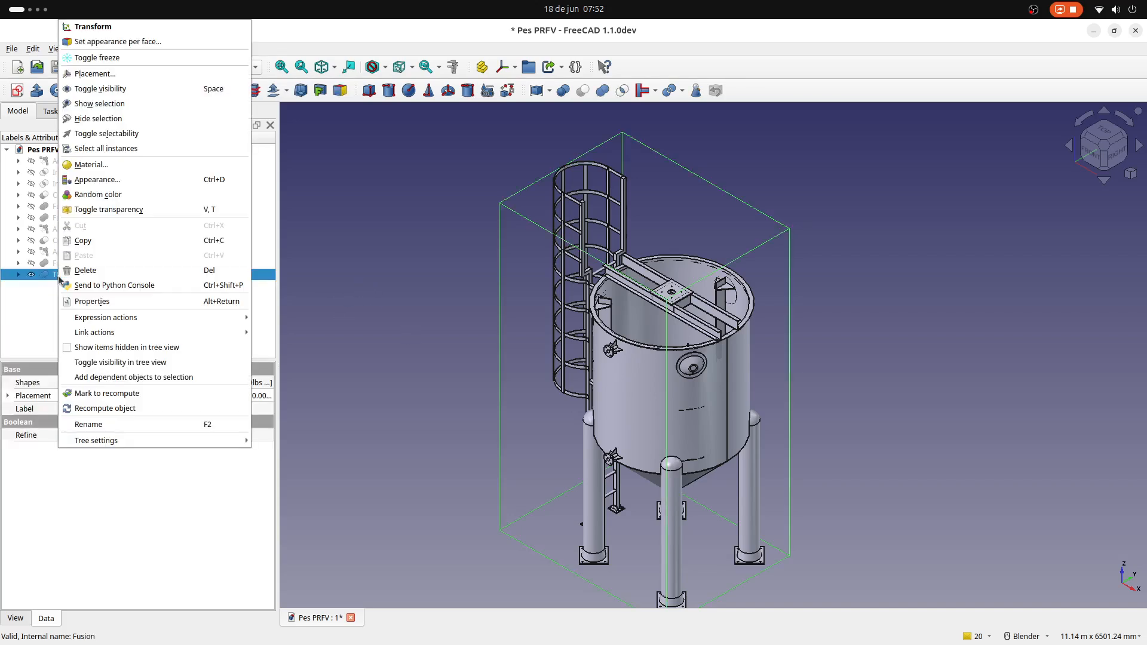
{"action": "left_click", "coordinate": [112, 195]}
{"action": "left_click", "coordinate": [392, 357]}
Step: Examine the fused tank's shell, conical bottom, leg base plates and ladder feet up close
{"action": "scroll", "coordinate": [661, 395], "scroll_direction": "down", "scroll_amount": 2}
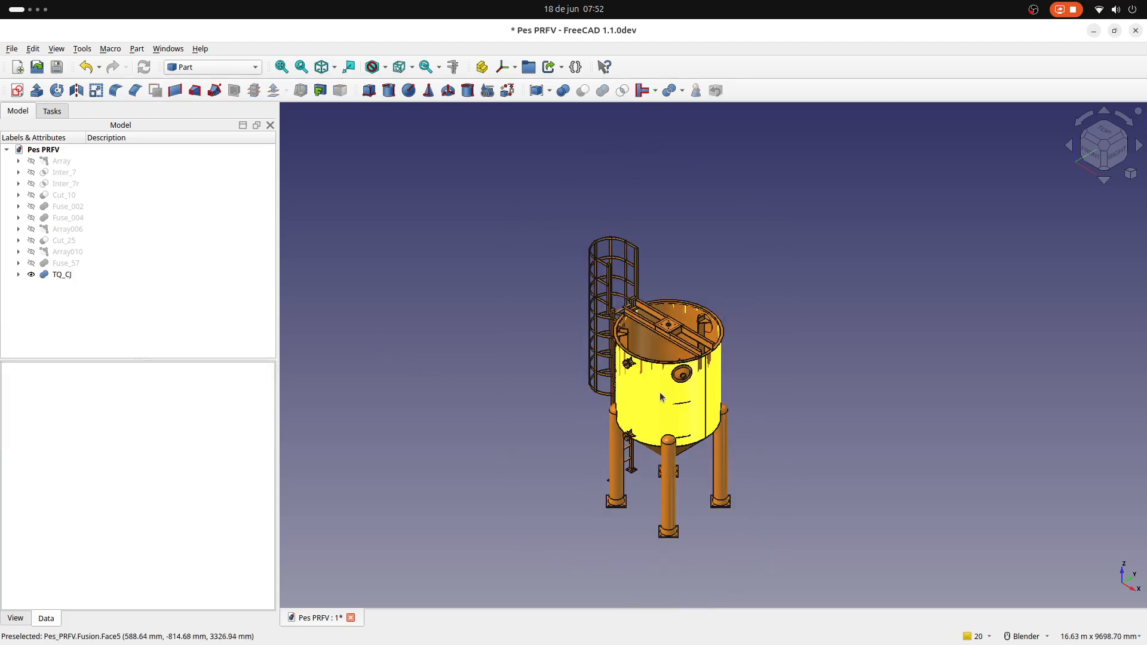
{"action": "scroll", "coordinate": [661, 407], "scroll_direction": "up", "scroll_amount": 3}
{"action": "middle_click_drag", "start_coordinate": [633, 414], "coordinate": [936, 342]}
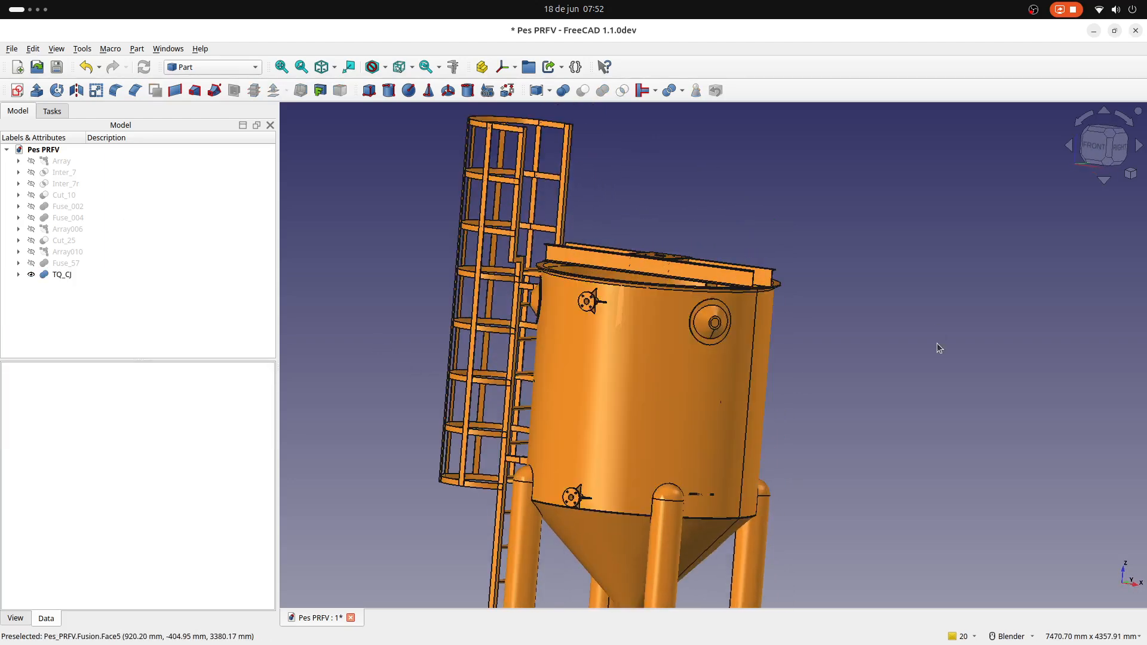
{"action": "scroll", "coordinate": [937, 342], "scroll_direction": "up", "scroll_amount": 2}
{"action": "scroll", "coordinate": [936, 342], "scroll_direction": "down", "scroll_amount": 3}
{"action": "middle_click_drag", "start_coordinate": [633, 412], "coordinate": [697, 443]}
{"action": "scroll", "coordinate": [528, 460], "scroll_direction": "up", "scroll_amount": 5}
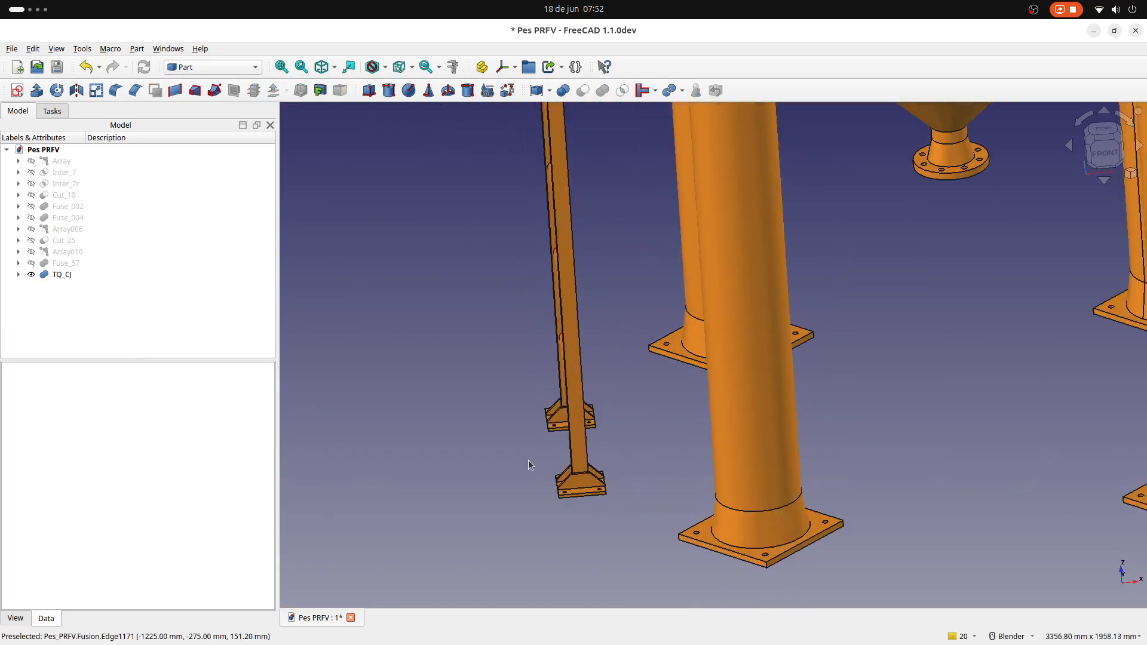
{"action": "scroll", "coordinate": [564, 452], "scroll_direction": "up", "scroll_amount": 3}
{"action": "scroll", "coordinate": [564, 452], "scroll_direction": "down", "scroll_amount": 4}
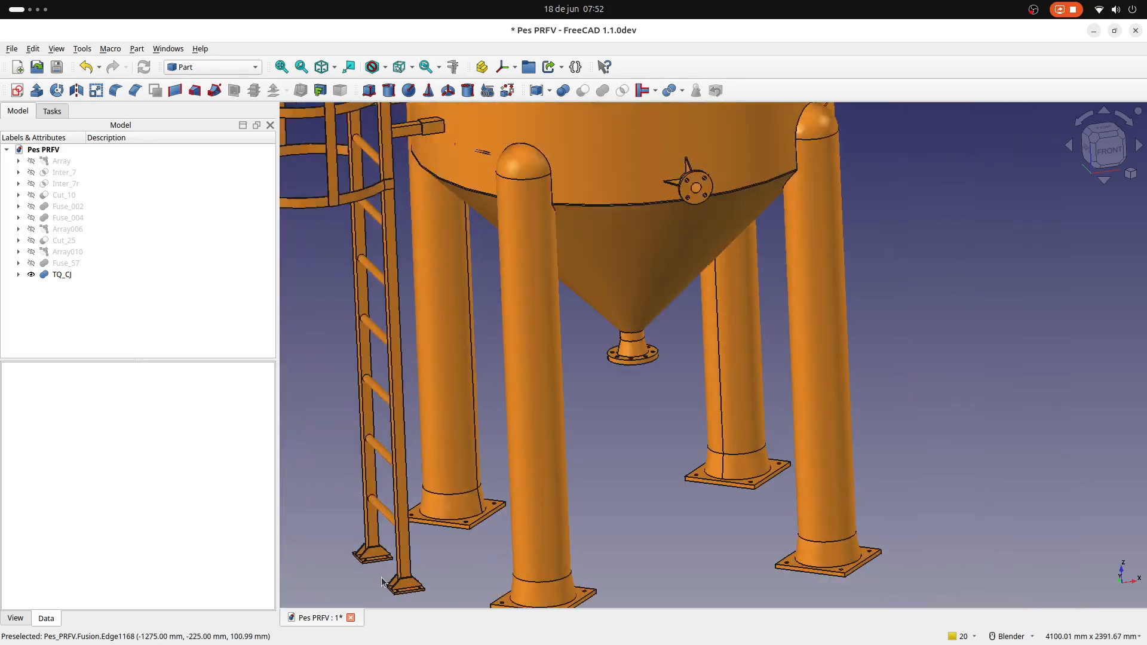
{"action": "scroll", "coordinate": [381, 578], "scroll_direction": "up", "scroll_amount": 5}
{"action": "scroll", "coordinate": [420, 513], "scroll_direction": "down", "scroll_amount": 6}
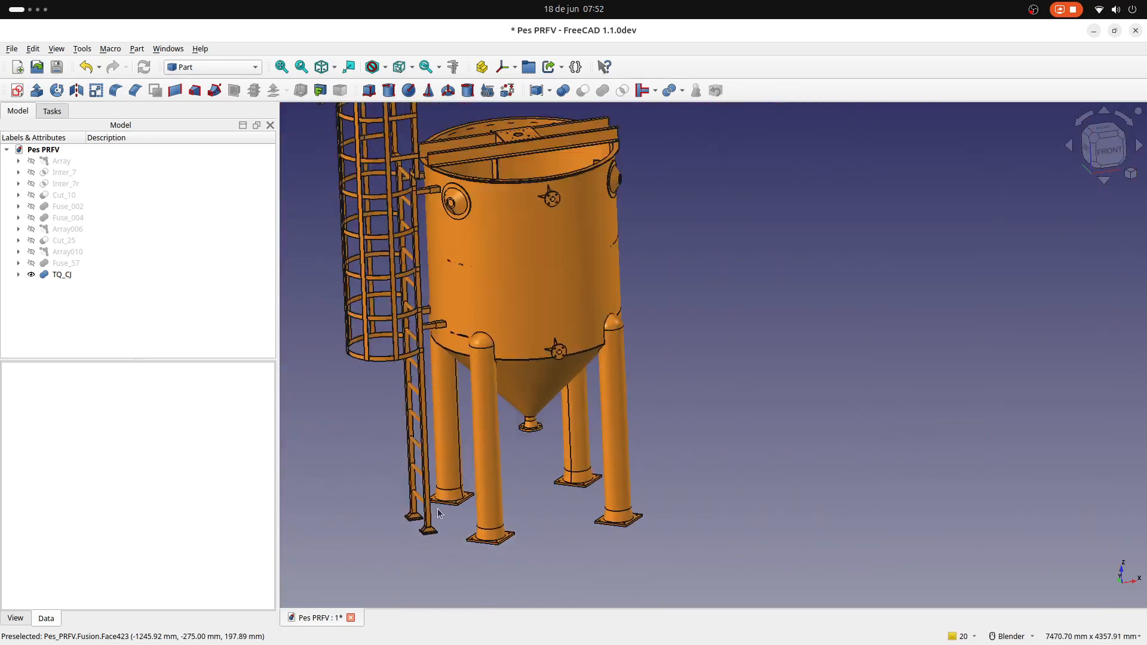
{"action": "scroll", "coordinate": [442, 511], "scroll_direction": "down", "scroll_amount": 3}
Step: Check the whole tank in the front, top, right, rear, bottom and isometric standard views
{"action": "mouse_move", "coordinate": [525, 508]}
{"action": "middle_mouse_down"}
{"action": "mouse_move", "coordinate": [530, 462]}
{"action": "mouse_move", "coordinate": [526, 495]}
{"action": "middle_mouse_up"}
{"action": "key", "text": "1"}
{"action": "scroll", "coordinate": [524, 481], "scroll_direction": "down", "scroll_amount": 3}
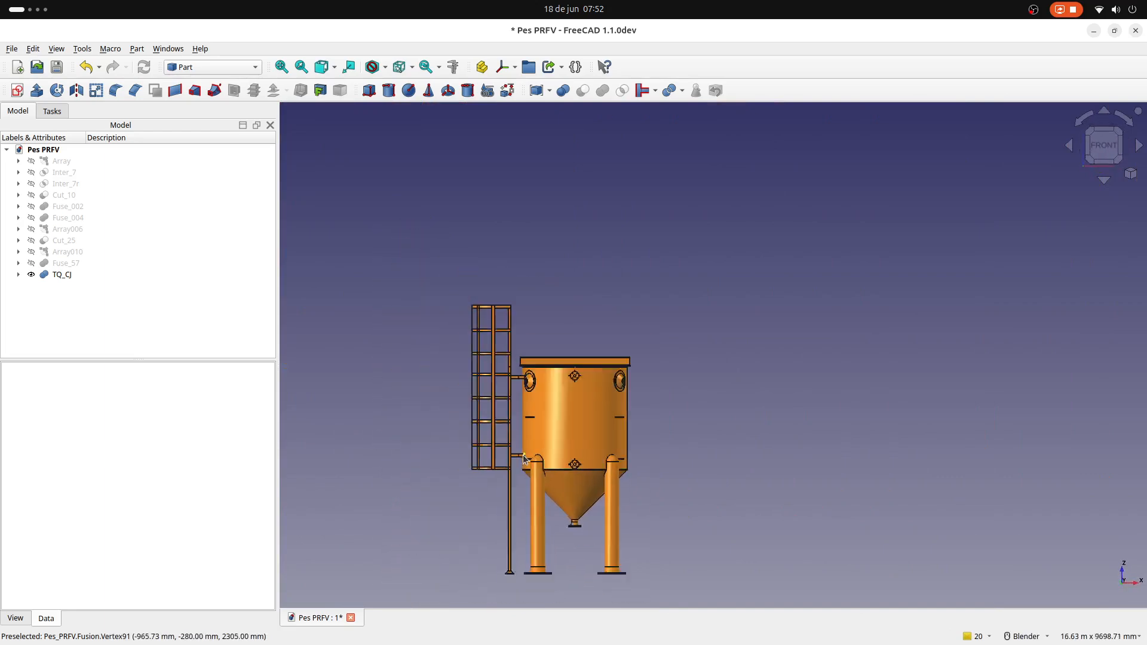
{"action": "scroll", "coordinate": [537, 542], "scroll_direction": "up", "scroll_amount": 4}
{"action": "key", "text": "2"}
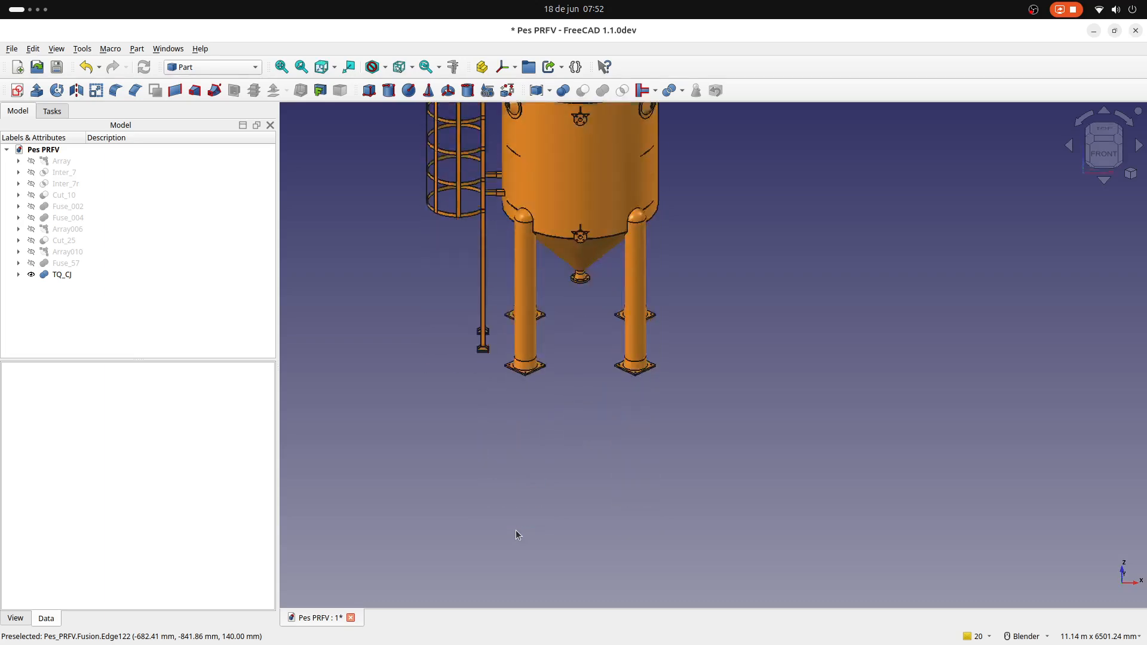
{"action": "scroll", "coordinate": [487, 321], "scroll_direction": "up", "scroll_amount": 3}
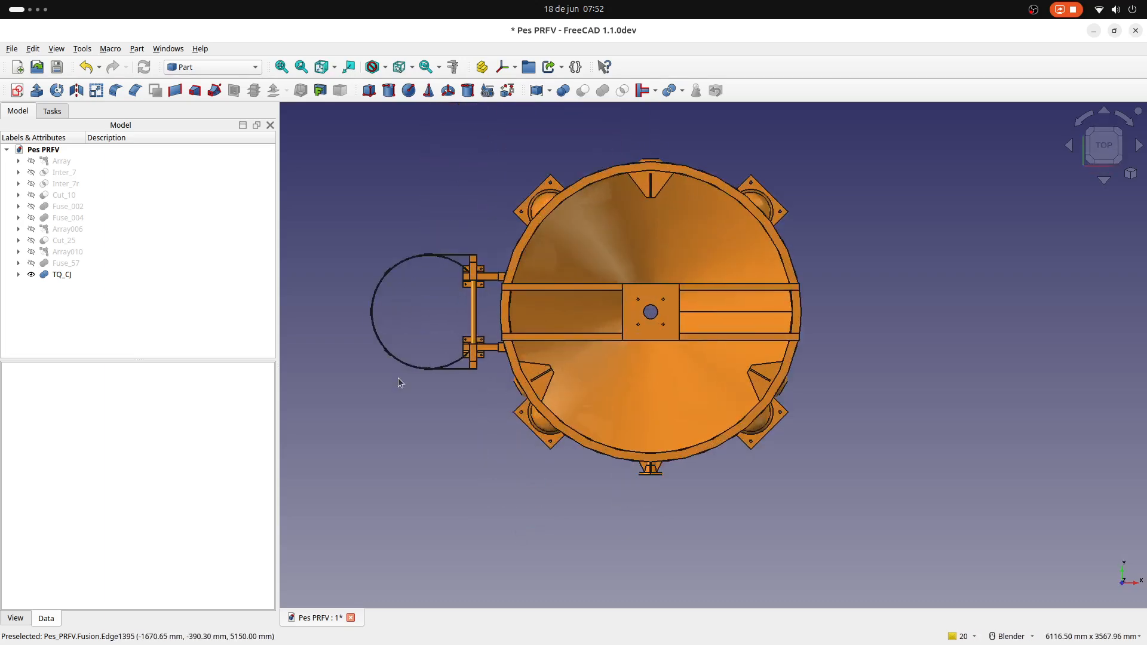
{"action": "key", "text": "3"}
{"action": "scroll", "coordinate": [396, 391], "scroll_direction": "down", "scroll_amount": 5}
{"action": "scroll", "coordinate": [428, 397], "scroll_direction": "up", "scroll_amount": 1}
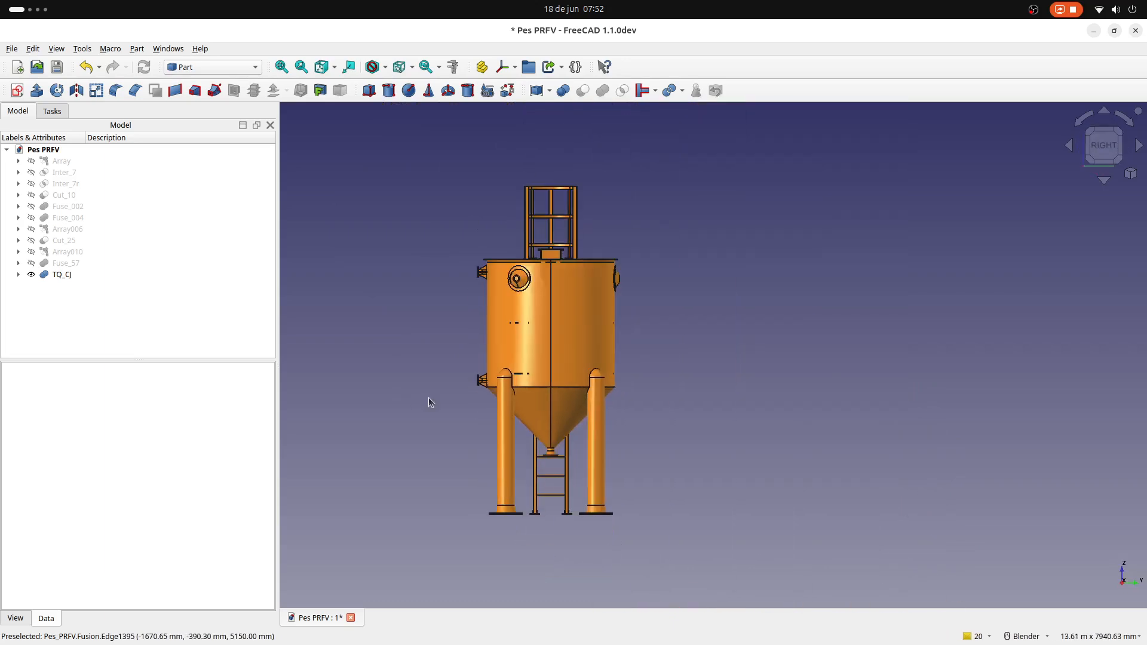
{"action": "key", "text": "4"}
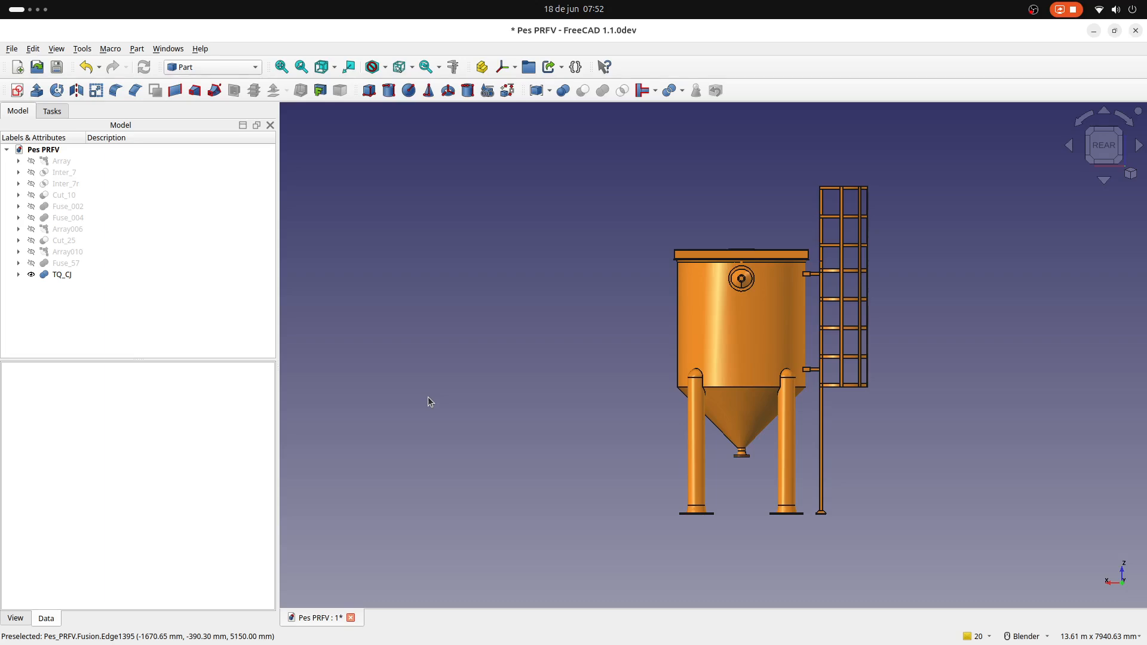
{"action": "key", "text": "5"}
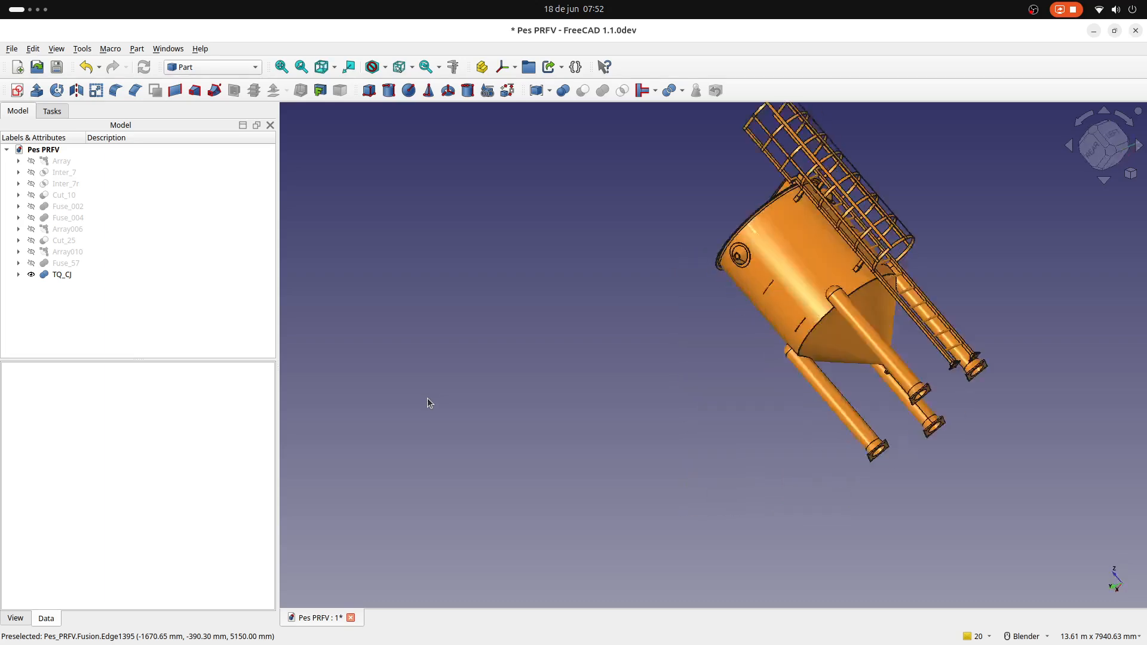
{"action": "key", "text": "0"}
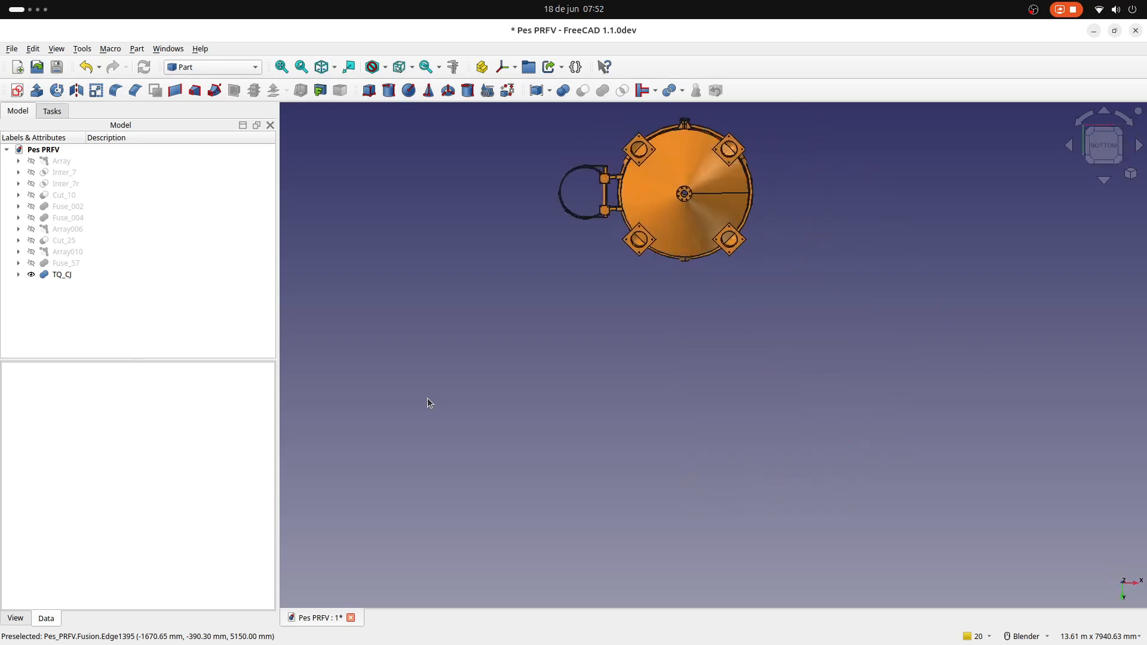
{"action": "scroll", "coordinate": [488, 514], "scroll_direction": "up", "scroll_amount": 1}
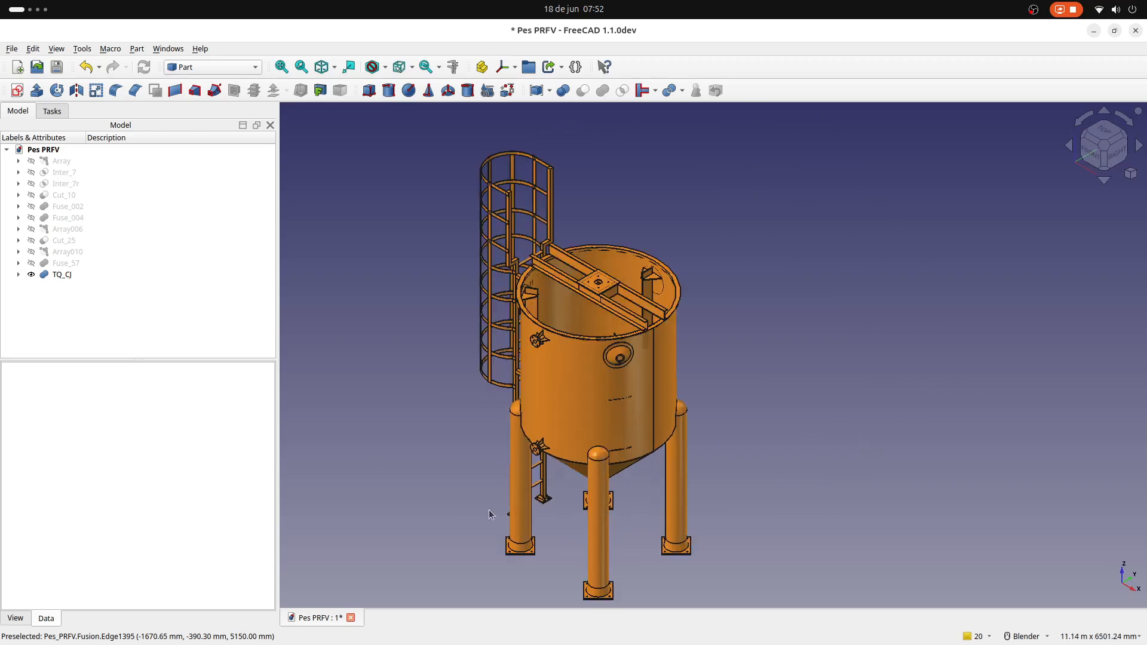
Step: Inspect the wave breakers inside the tank and the slotted hole where the agitator support beam meets the rim
{"action": "middle_click_drag", "start_coordinate": [597, 434], "coordinate": [567, 353]}
{"action": "scroll", "coordinate": [699, 344], "scroll_direction": "up", "scroll_amount": 9}
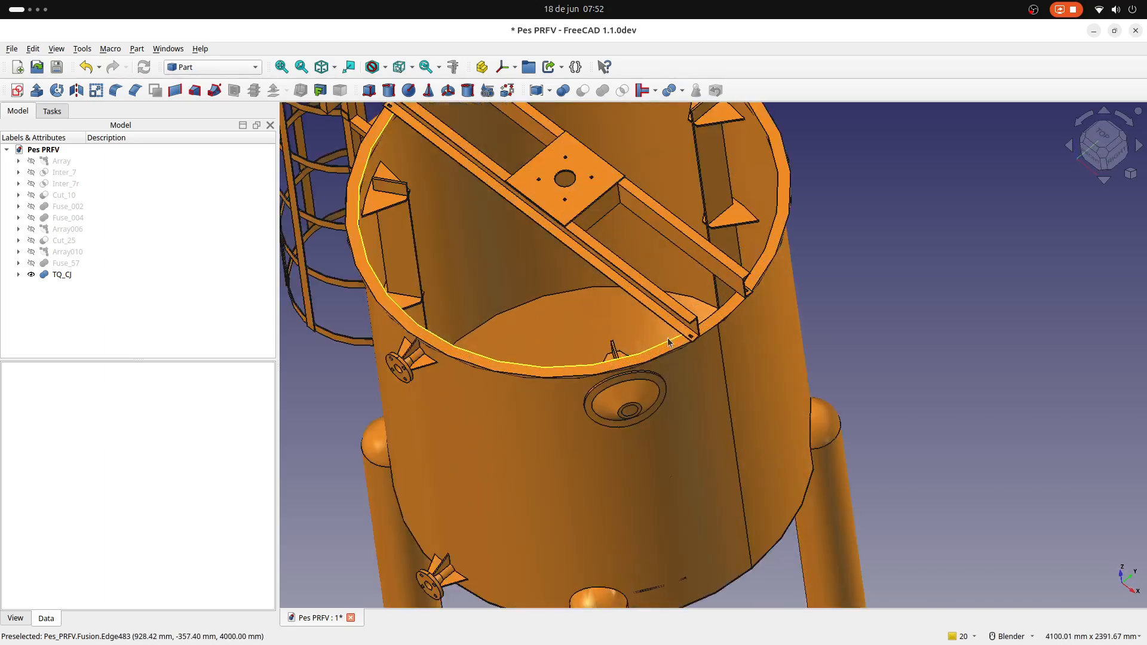
{"action": "scroll", "coordinate": [698, 343], "scroll_direction": "up", "scroll_amount": 11}
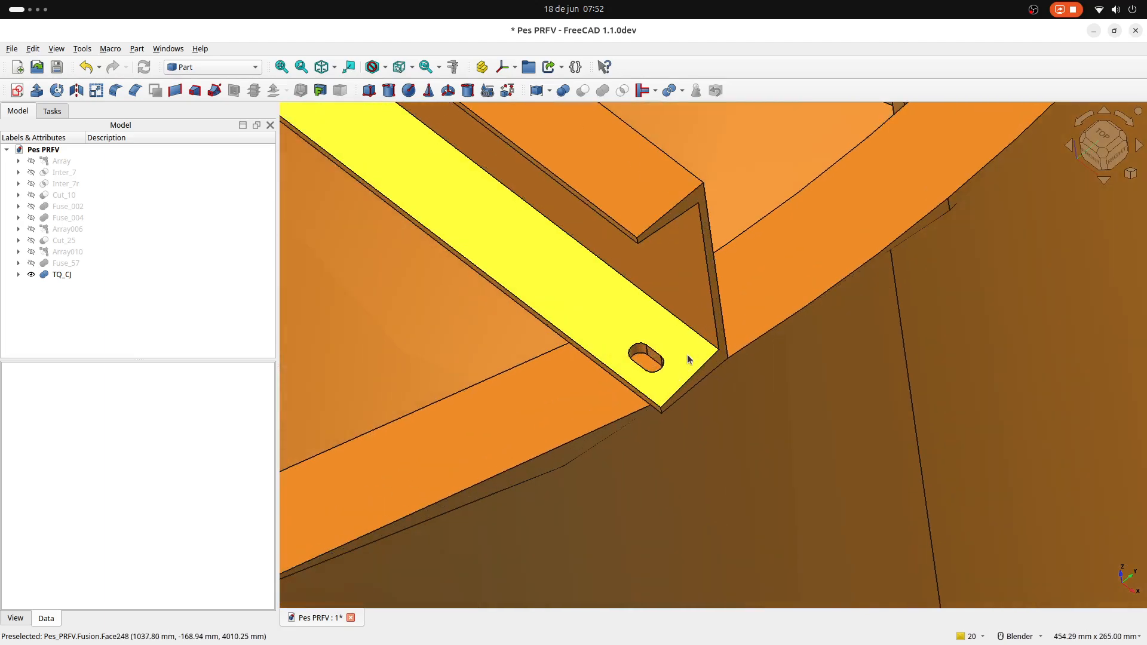
{"action": "scroll", "coordinate": [686, 359], "scroll_direction": "down", "scroll_amount": 20}
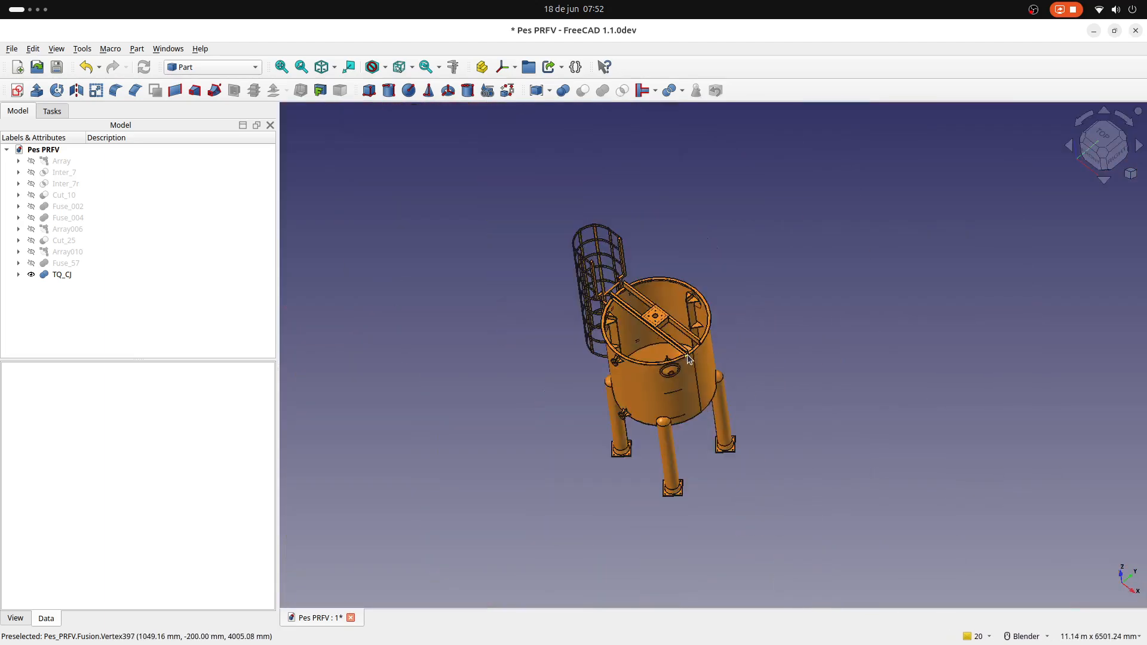
{"action": "middle_click_drag", "start_coordinate": [686, 358], "coordinate": [663, 383]}
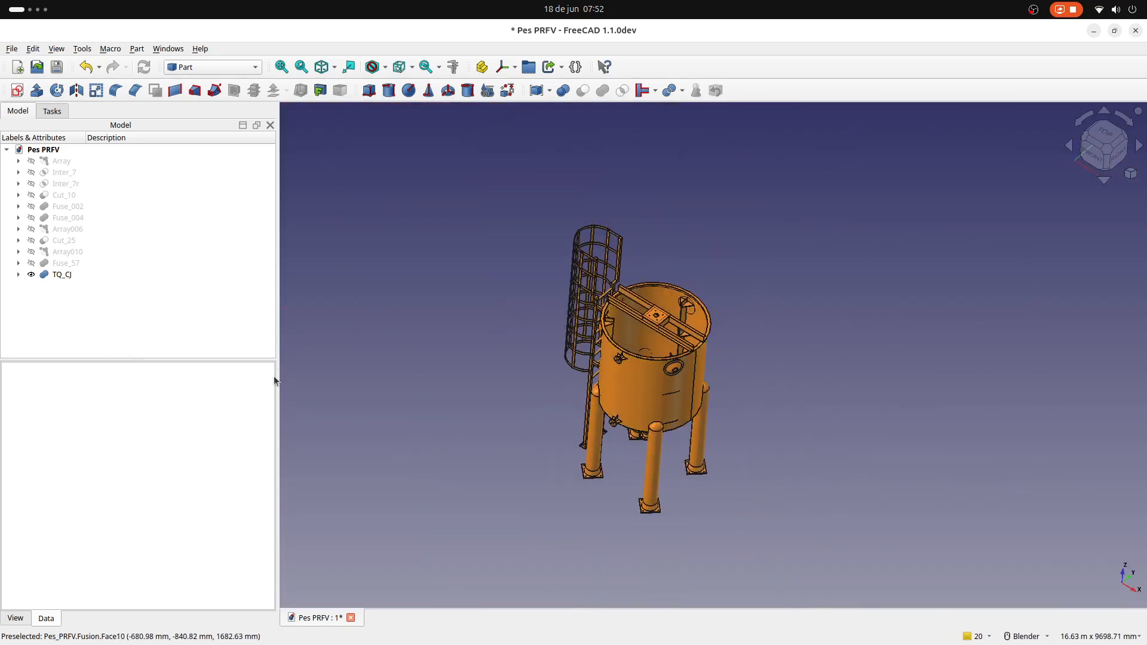
{"action": "mouse_move", "coordinate": [2, 4]}
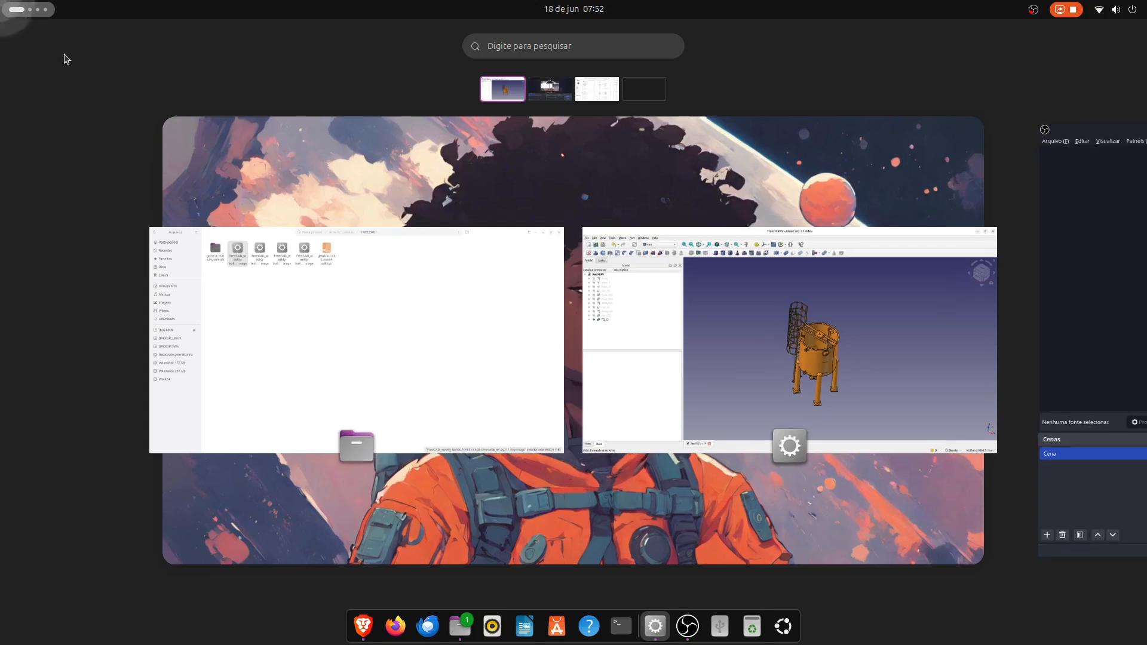
{"action": "scroll", "coordinate": [465, 324], "scroll_direction": "down", "scroll_amount": 1}
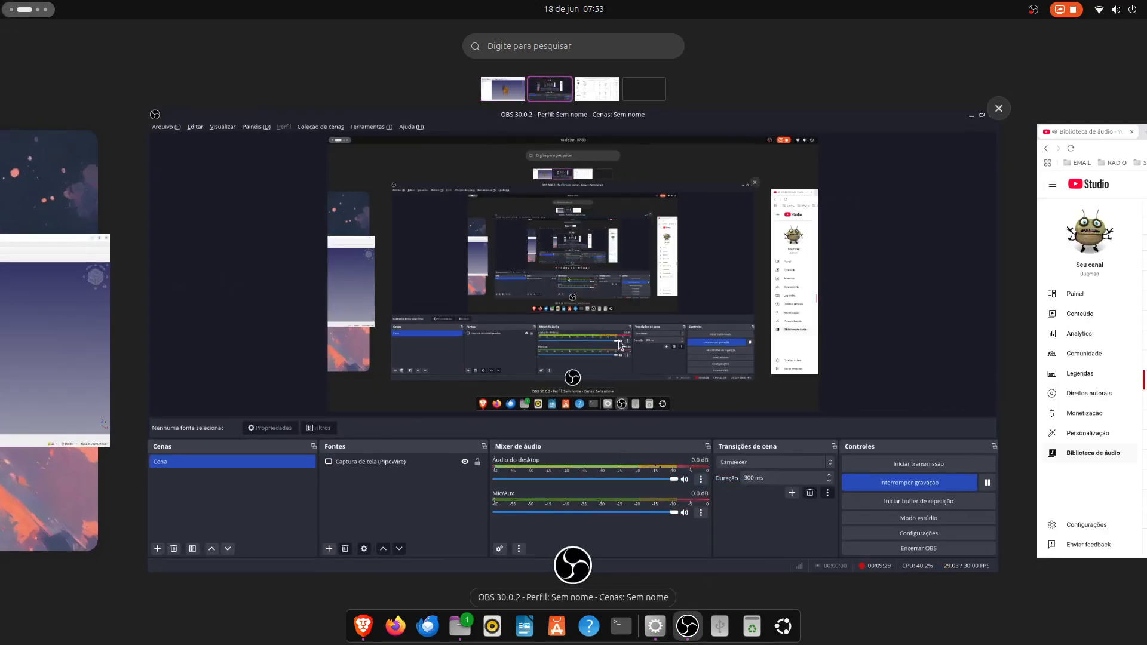
{"action": "left_click", "coordinate": [465, 324]}
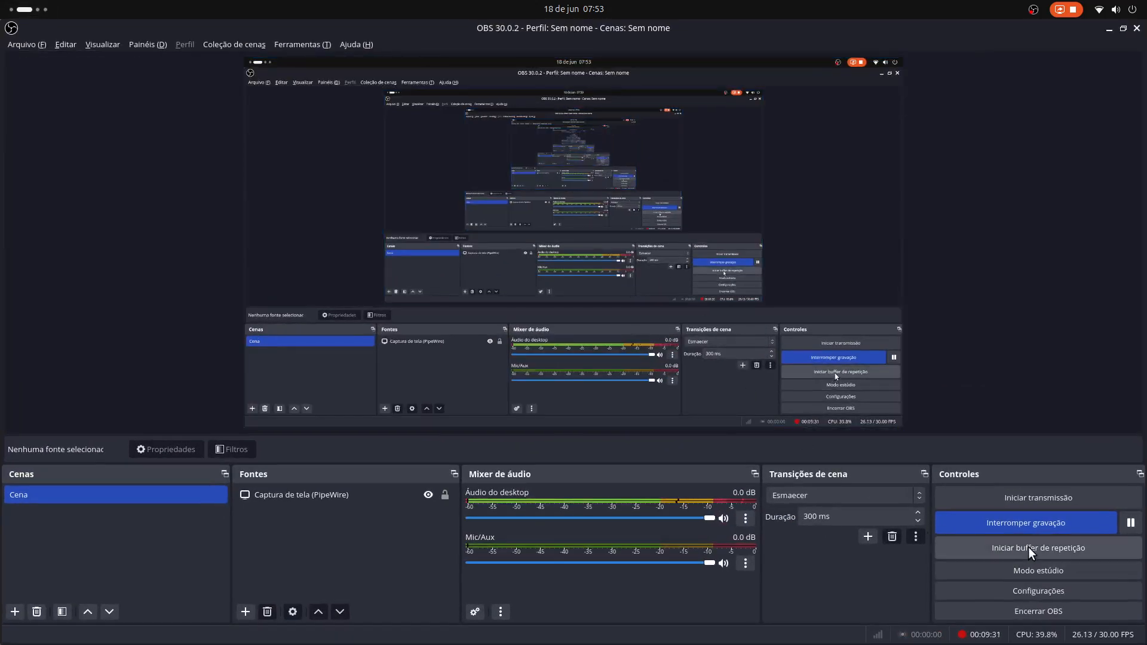